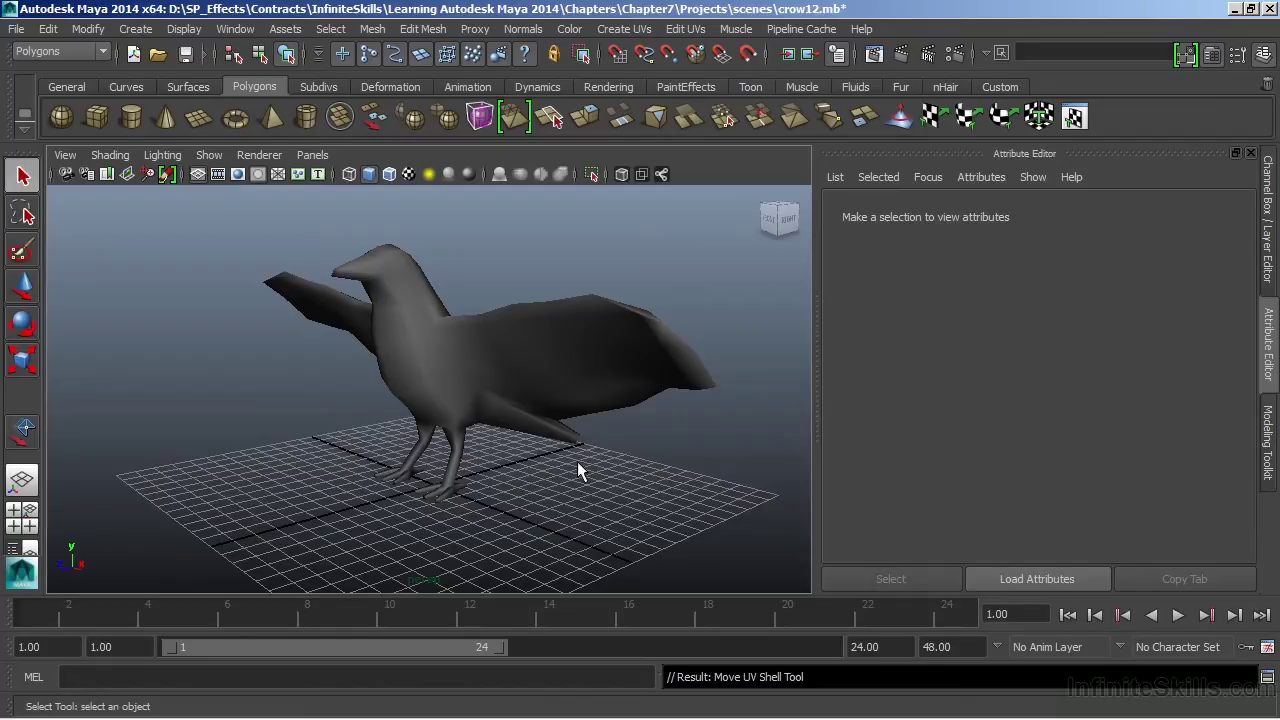
# Step: Delete the construction history of the crow mesh
pyautogui.click(456, 353)
pyautogui.keyDown('alt'); pyautogui.moveTo(403, 449); pyautogui.dragTo(492, 438); pyautogui.keyUp('alt')
pyautogui.click(1268, 228)
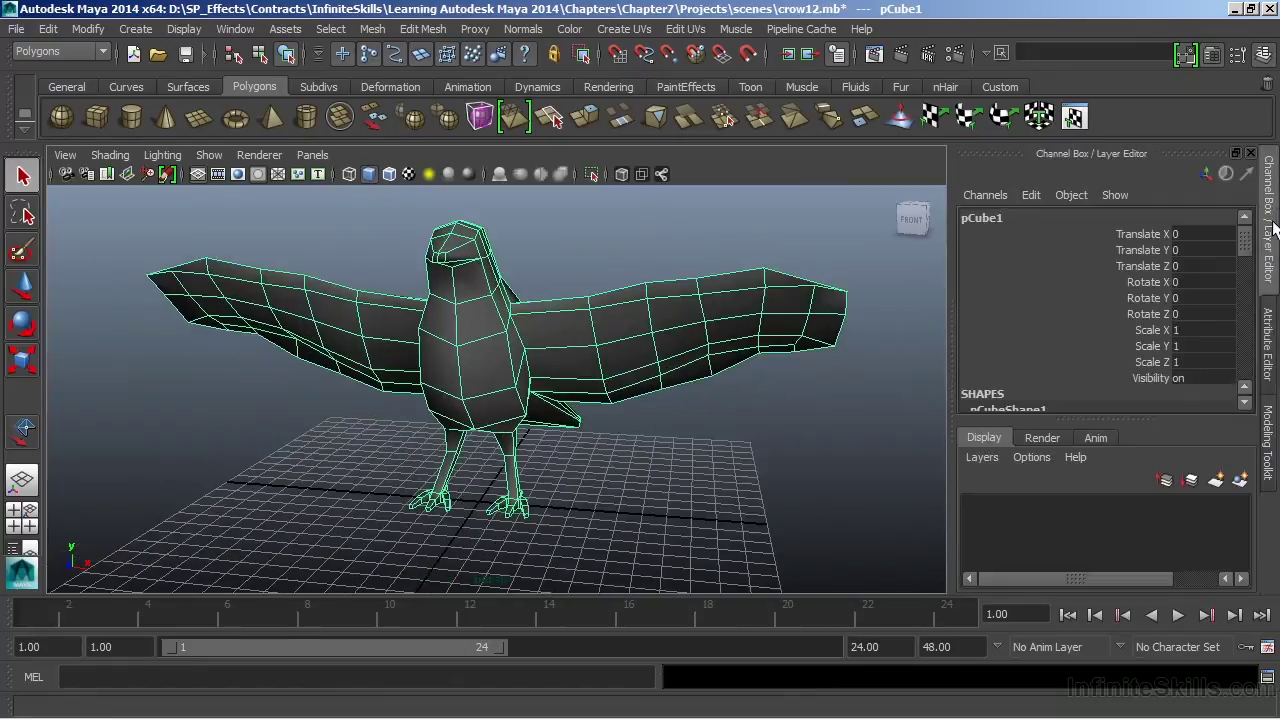
pyautogui.moveTo(1246, 244); pyautogui.dragTo(1248, 270)
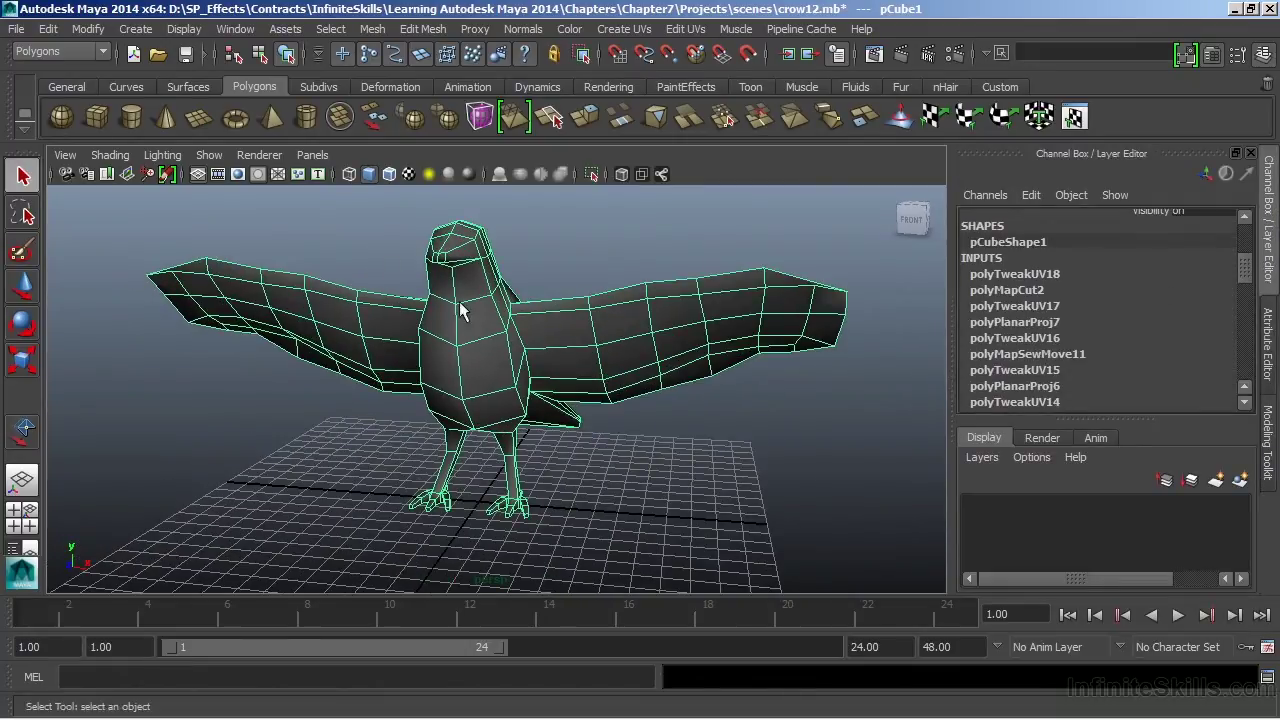
pyautogui.click(47, 29)
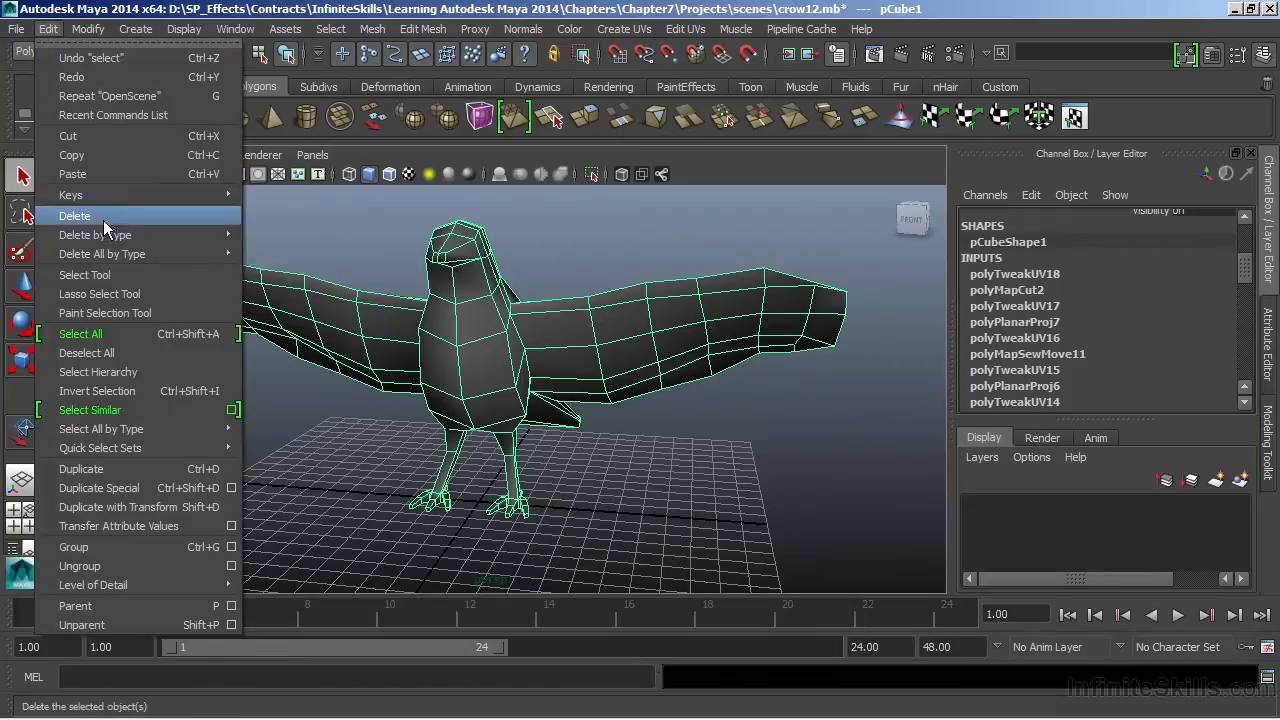
pyautogui.moveTo(103, 235)
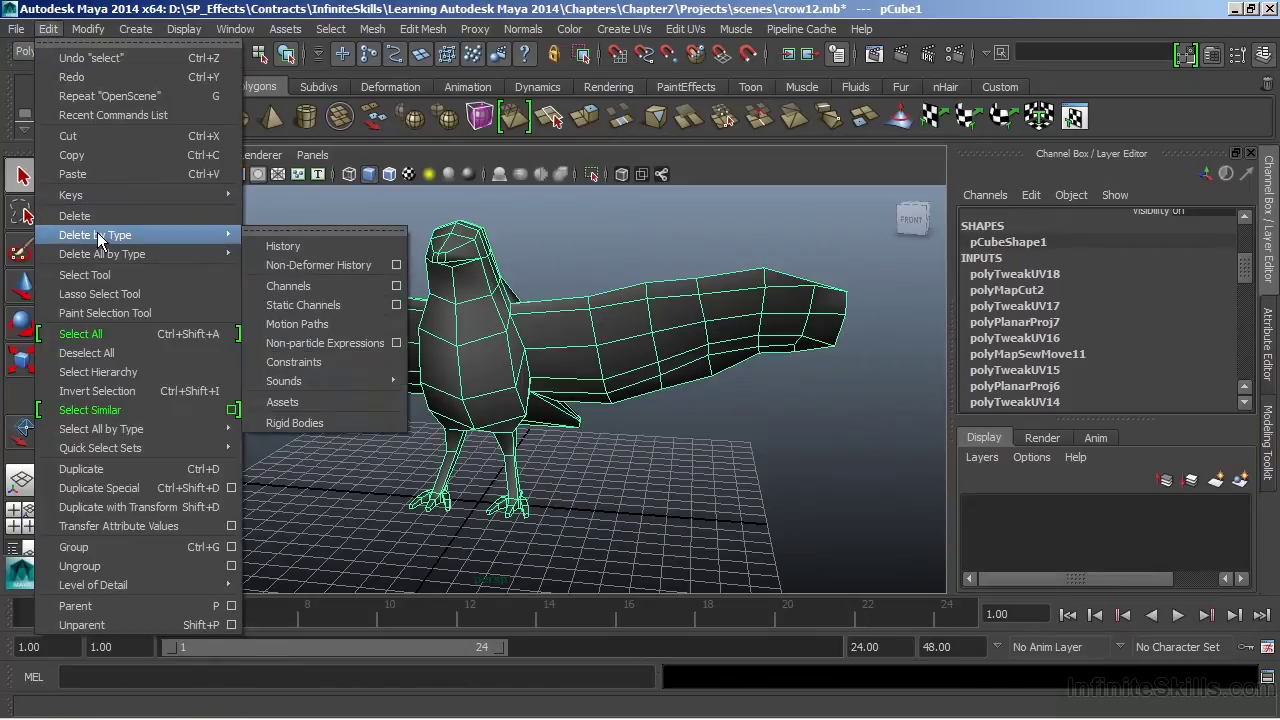
pyautogui.click(283, 246)
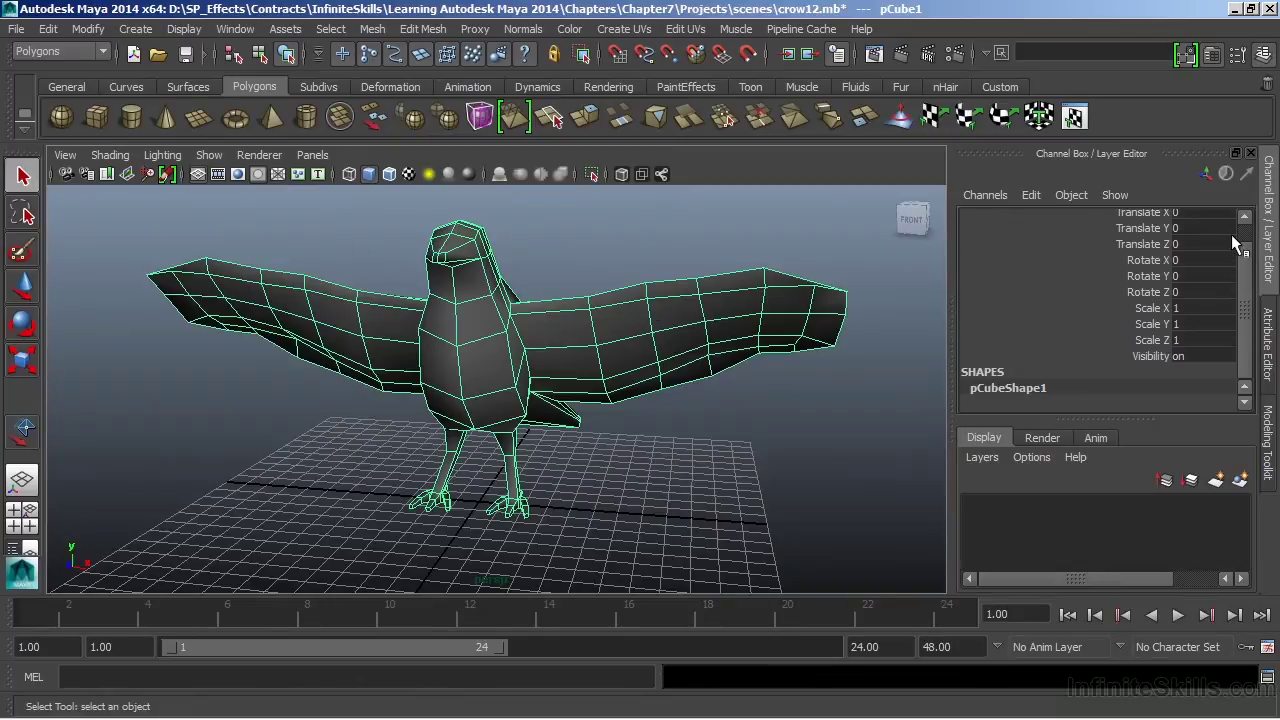
# Step: Apply Mirror Cut to the crow mesh along the YZ plane, merging with the original
pyautogui.keyDown('alt'); pyautogui.moveTo(676, 392); pyautogui.dragTo(646, 457); pyautogui.keyUp('alt')
pyautogui.keyDown('alt'); pyautogui.moveTo(646, 447); pyautogui.dragTo(681, 432, button='middle'); pyautogui.keyUp('alt')
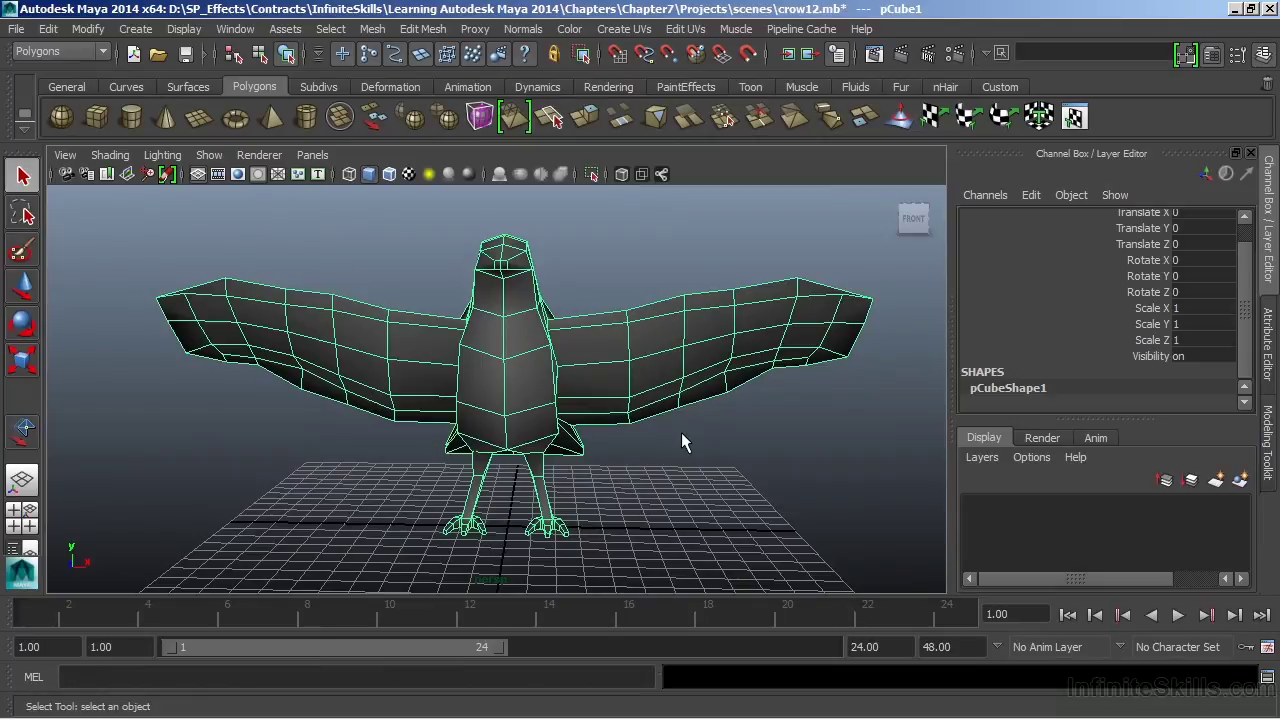
pyautogui.click(372, 29)
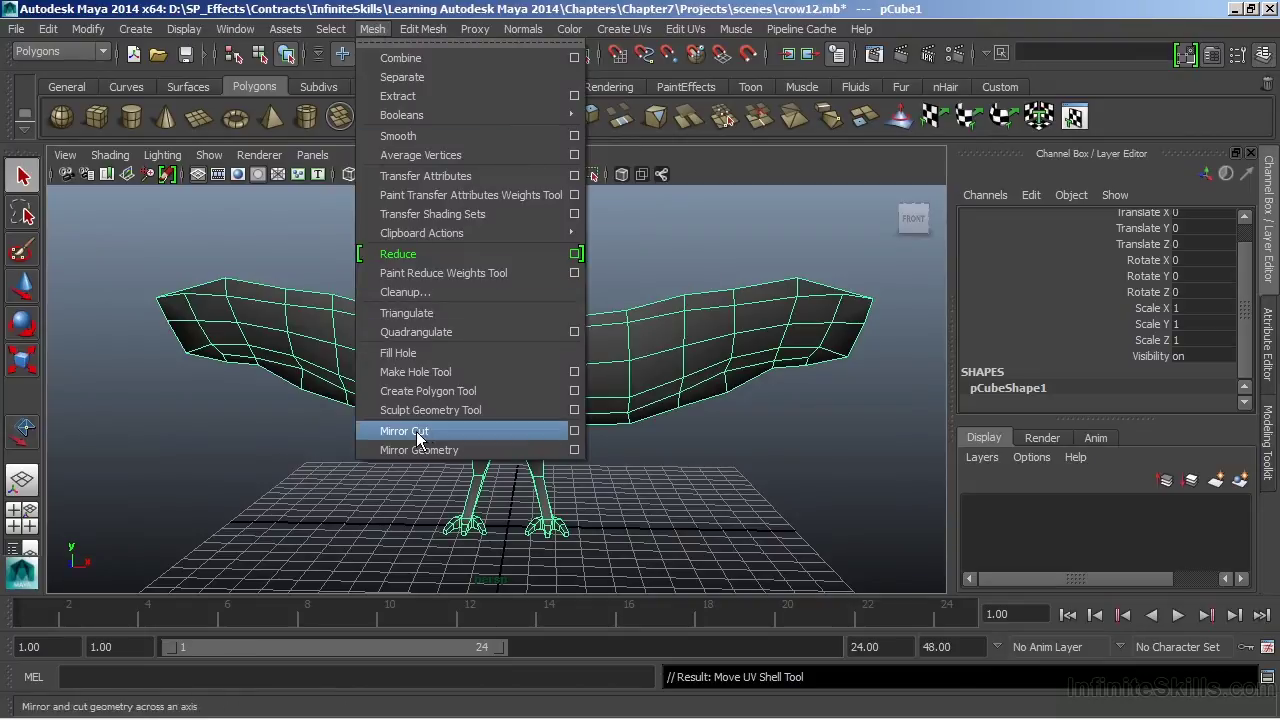
pyautogui.click(573, 433)
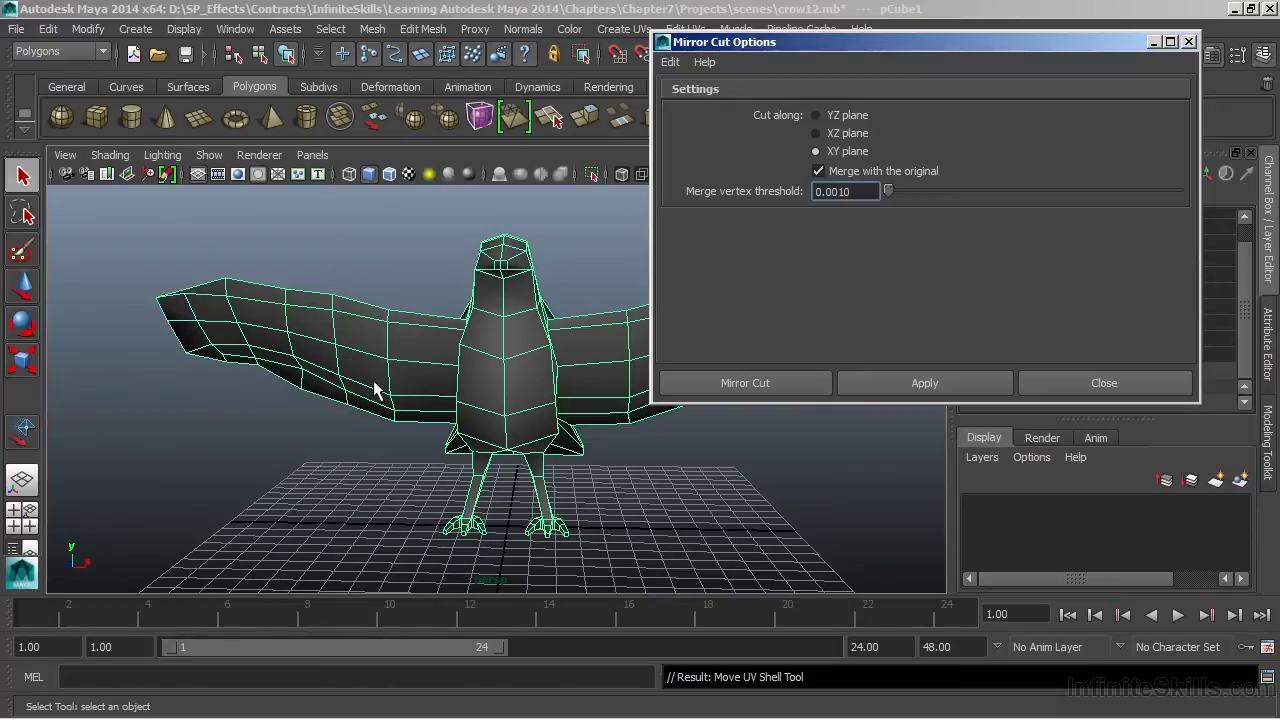
pyautogui.click(814, 116)
pyautogui.click(766, 381)
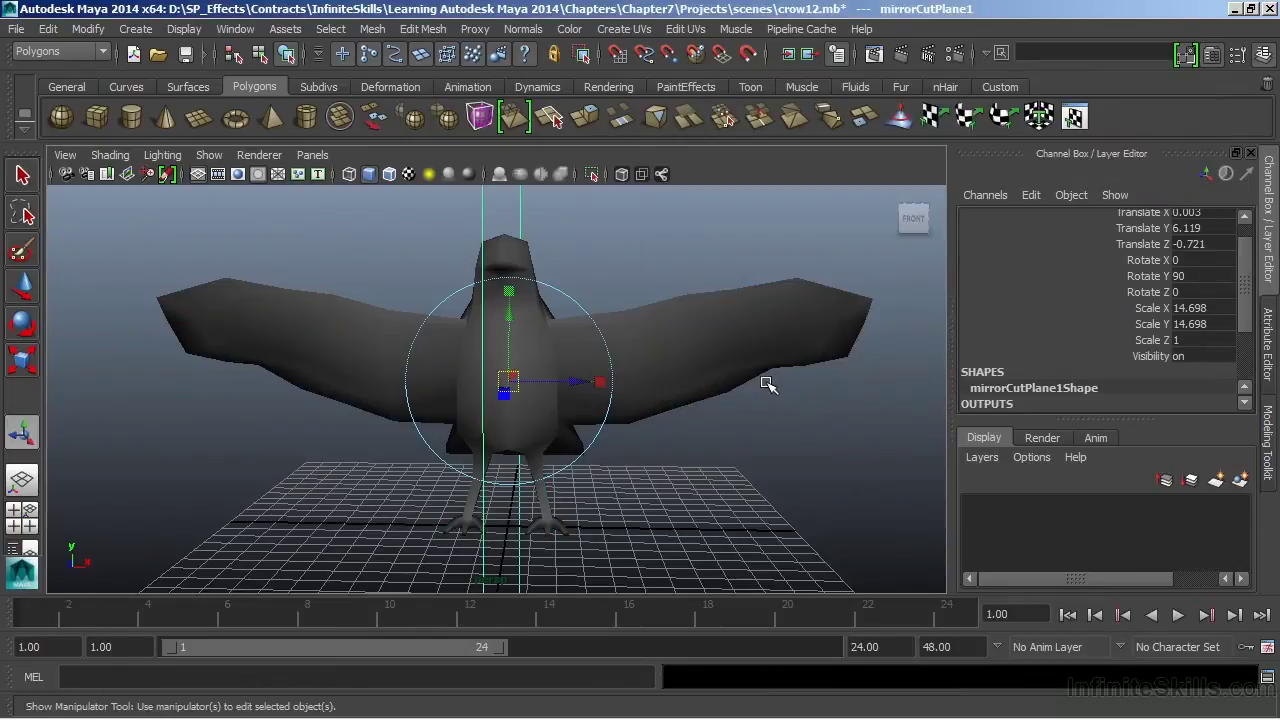
# Step: Try shifting the mirror cut plane slightly along the X axis
pyautogui.keyDown('alt'); pyautogui.moveTo(617, 437); pyautogui.dragTo(648, 428); pyautogui.keyUp('alt')
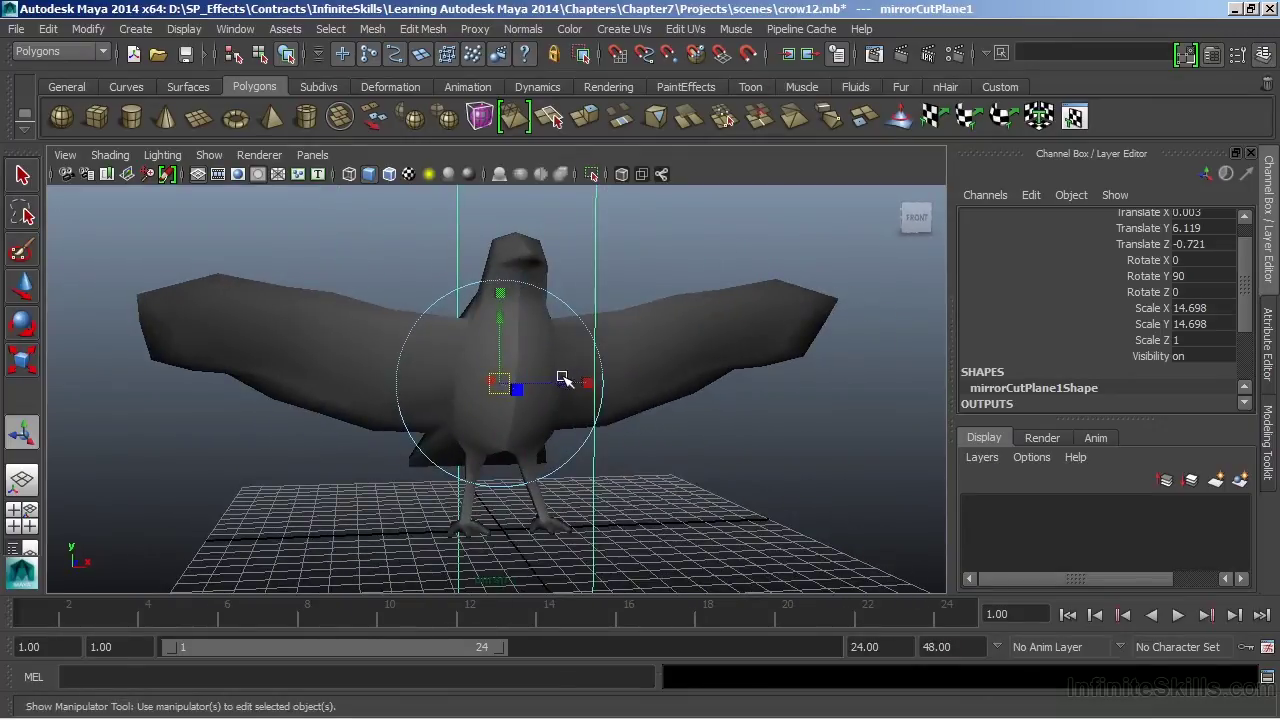
pyautogui.moveTo(566, 378)
pyautogui.mouseDown()
pyautogui.moveTo(529, 383)
pyautogui.moveTo(606, 380)
pyautogui.moveTo(560, 388)
pyautogui.moveTo(574, 391)
pyautogui.moveTo(566, 398)
pyautogui.mouseUp()
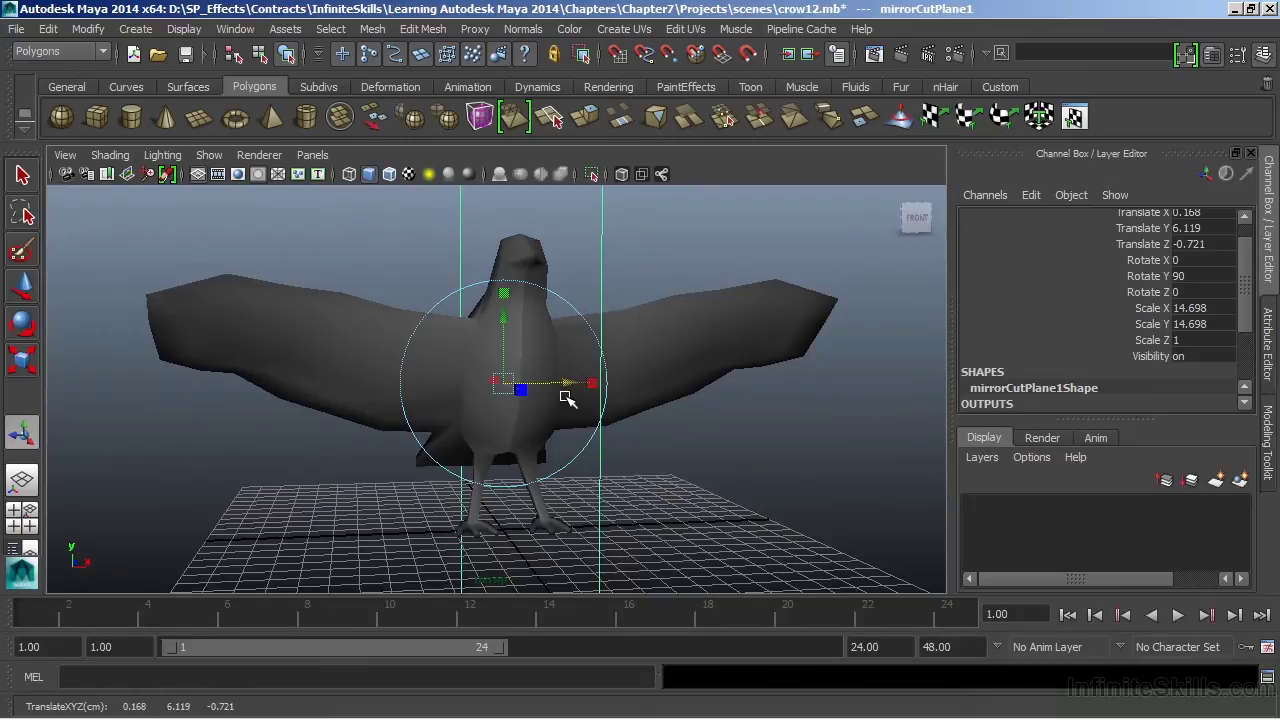
pyautogui.moveTo(566, 398); pyautogui.dragTo(518, 401)
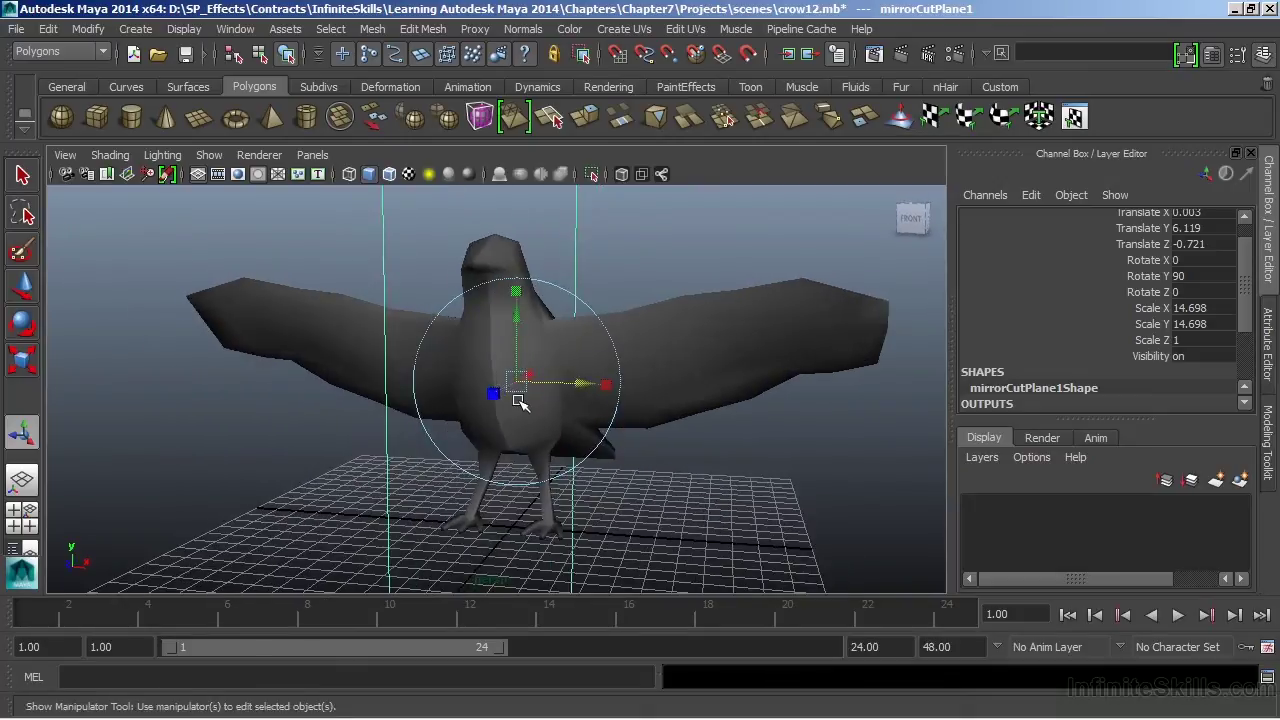
# Step: Select the mirrored crow and swap the front view for a maximized UV Texture Editor
pyautogui.click(651, 366)
pyautogui.press('space')
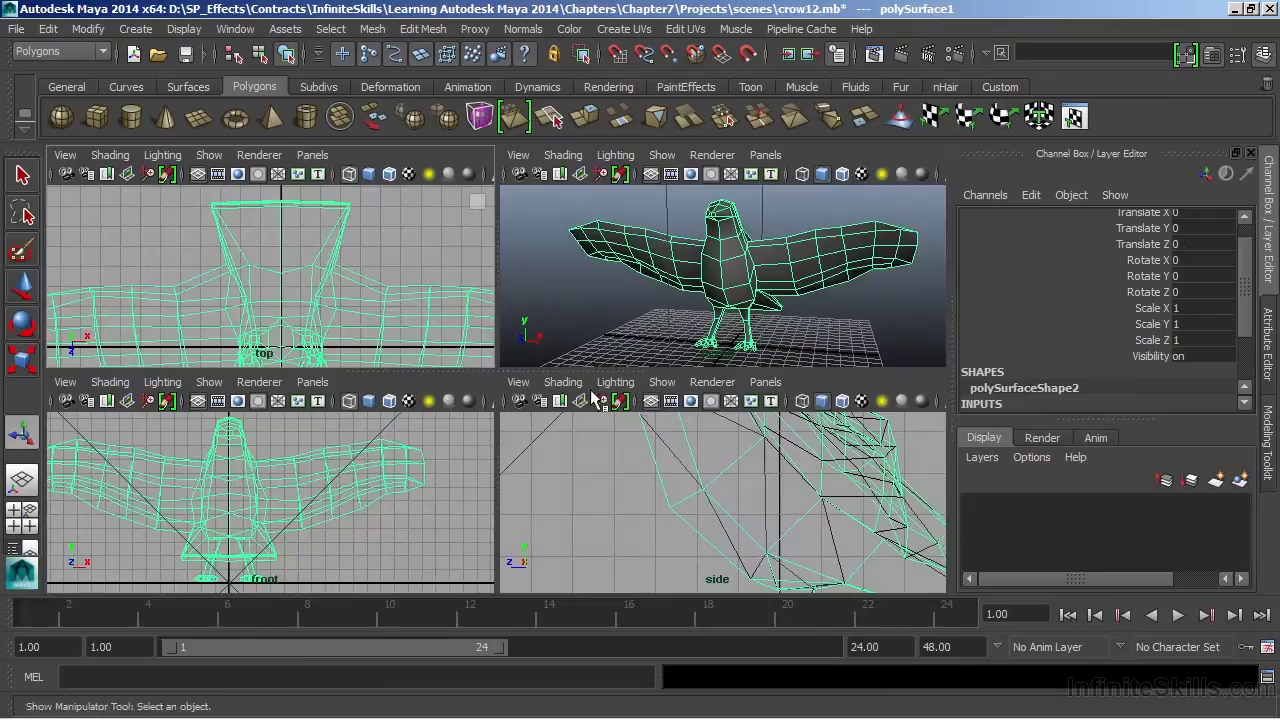
pyautogui.click(312, 382)
pyautogui.moveTo(330, 480)
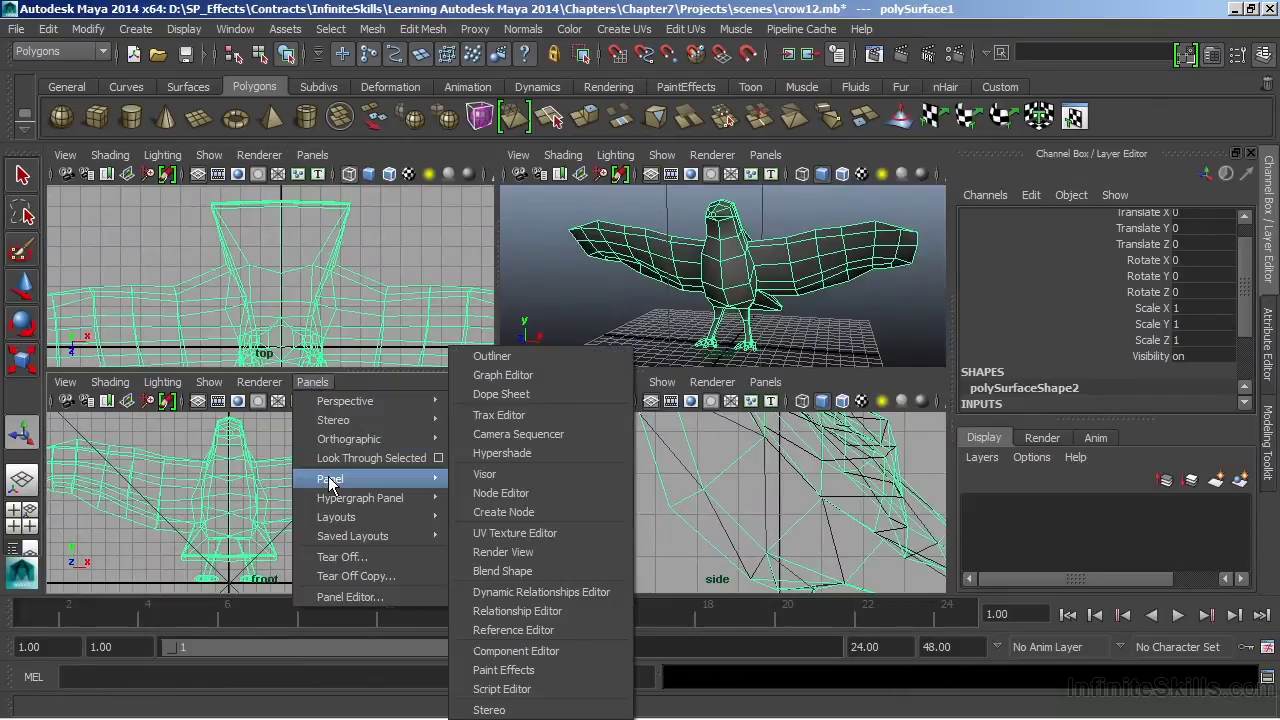
pyautogui.click(516, 533)
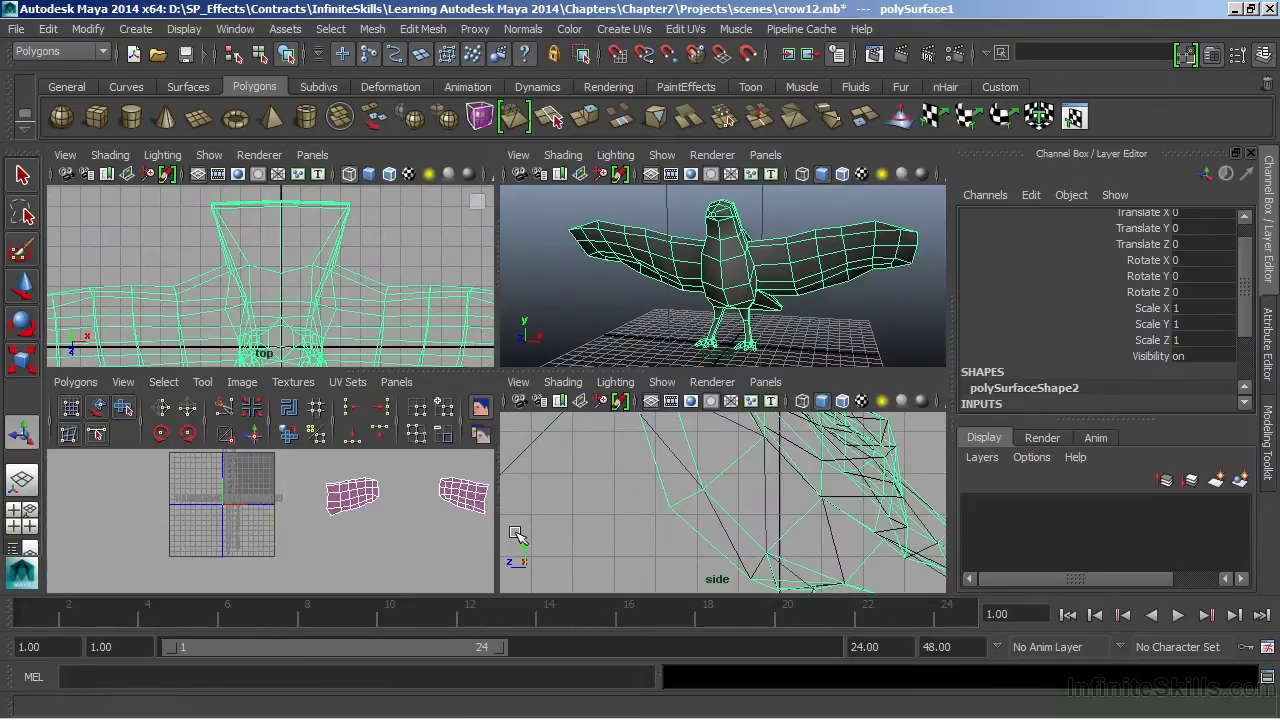
pyautogui.press('space')
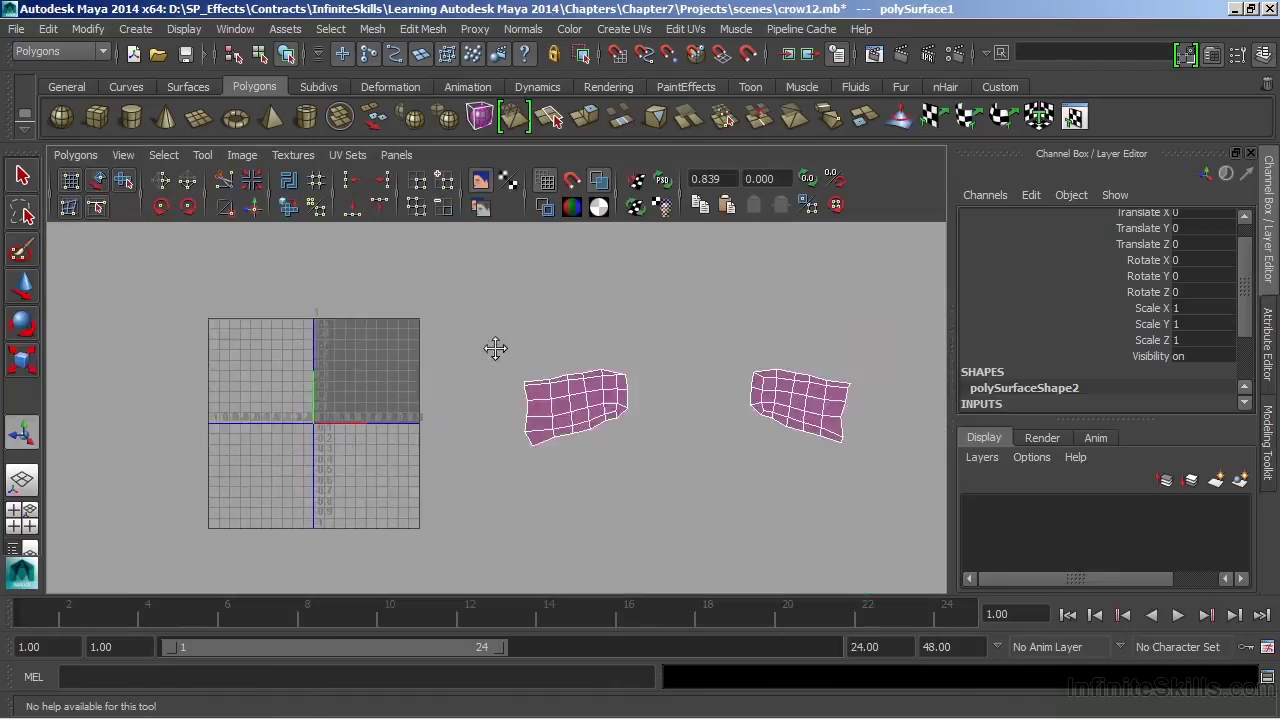
# Step: Examine the complete UV shell layout of the mirrored crow against the UV grid
pyautogui.keyDown('alt'); pyautogui.moveTo(495, 348); pyautogui.dragTo(416, 419, button='middle'); pyautogui.keyUp('alt')
pyautogui.keyDown('alt'); pyautogui.moveTo(809, 327); pyautogui.dragTo(230, 352, button='right'); pyautogui.keyUp('alt')
pyautogui.keyDown('alt'); pyautogui.moveTo(625, 358); pyautogui.dragTo(336, 365, button='right'); pyautogui.keyUp('alt')
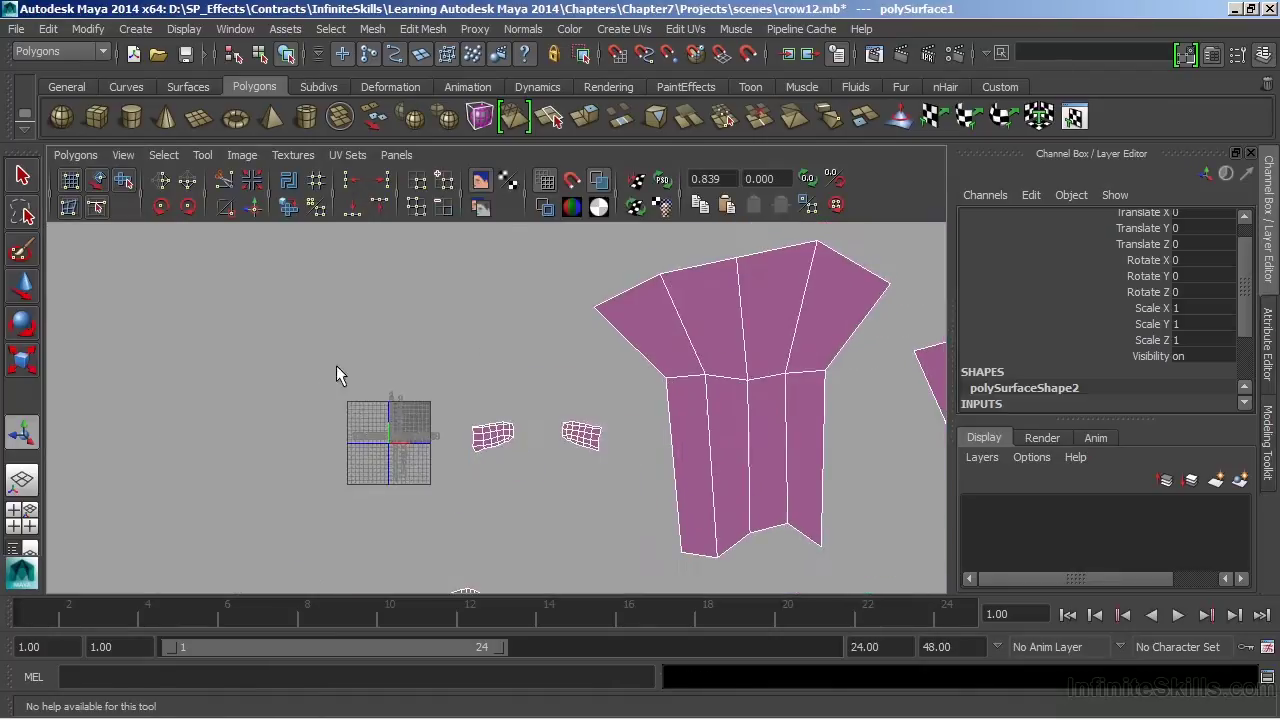
pyautogui.press('f')
pyautogui.moveTo(502, 420)
pyautogui.keyDown('alt'); pyautogui.mouseDown(button='middle')
pyautogui.moveTo(491, 386)
pyautogui.moveTo(485, 424)
pyautogui.mouseUp(button='middle'); pyautogui.keyUp('alt')
pyautogui.press('t')
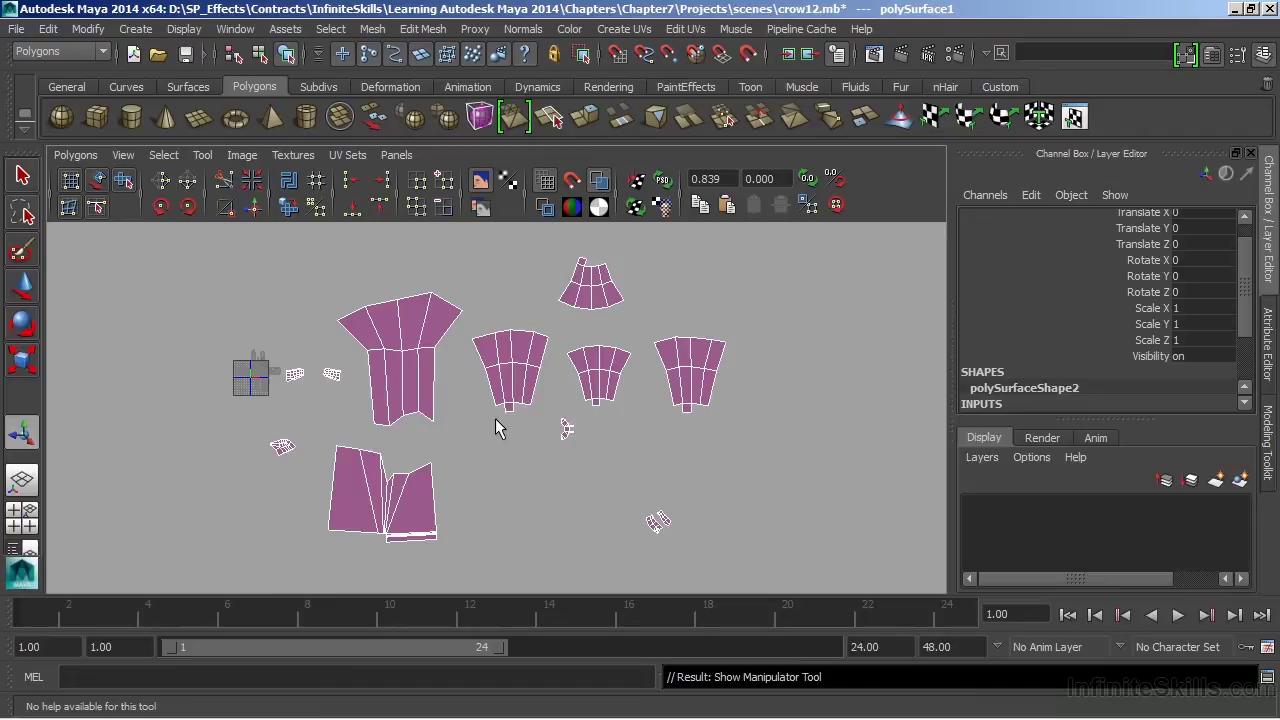
pyautogui.press('space')
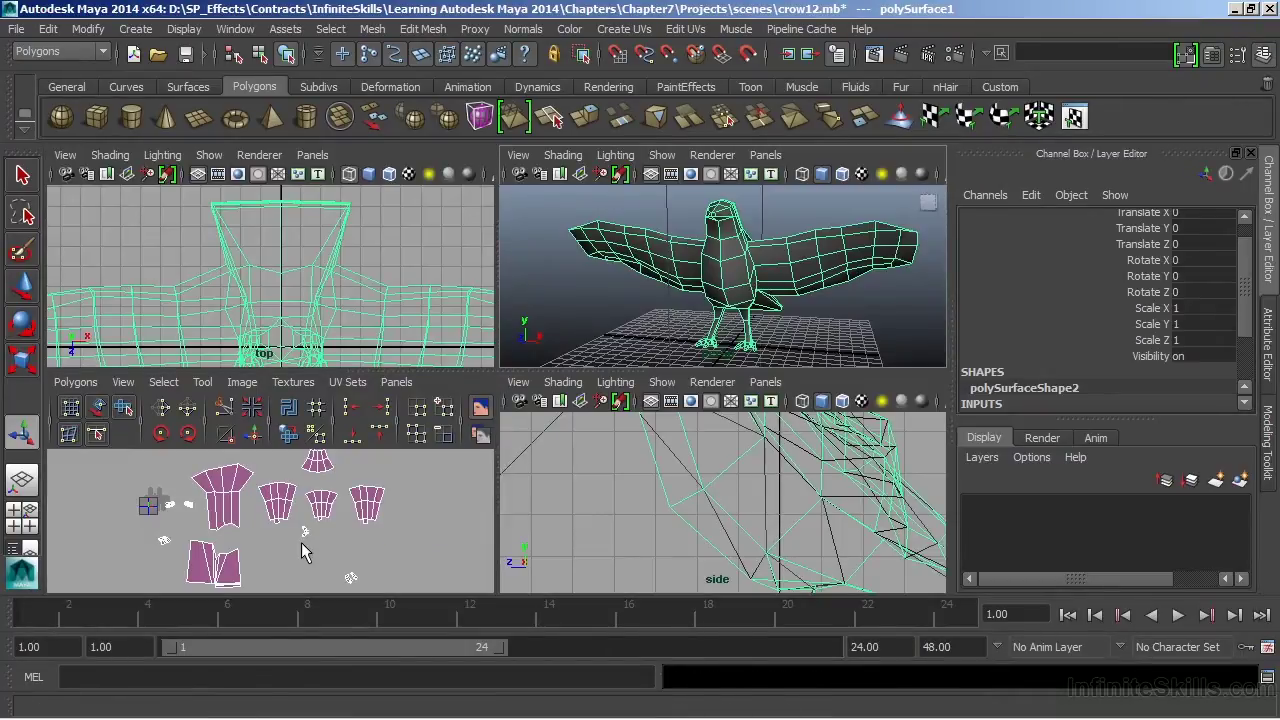
pyautogui.press('t')
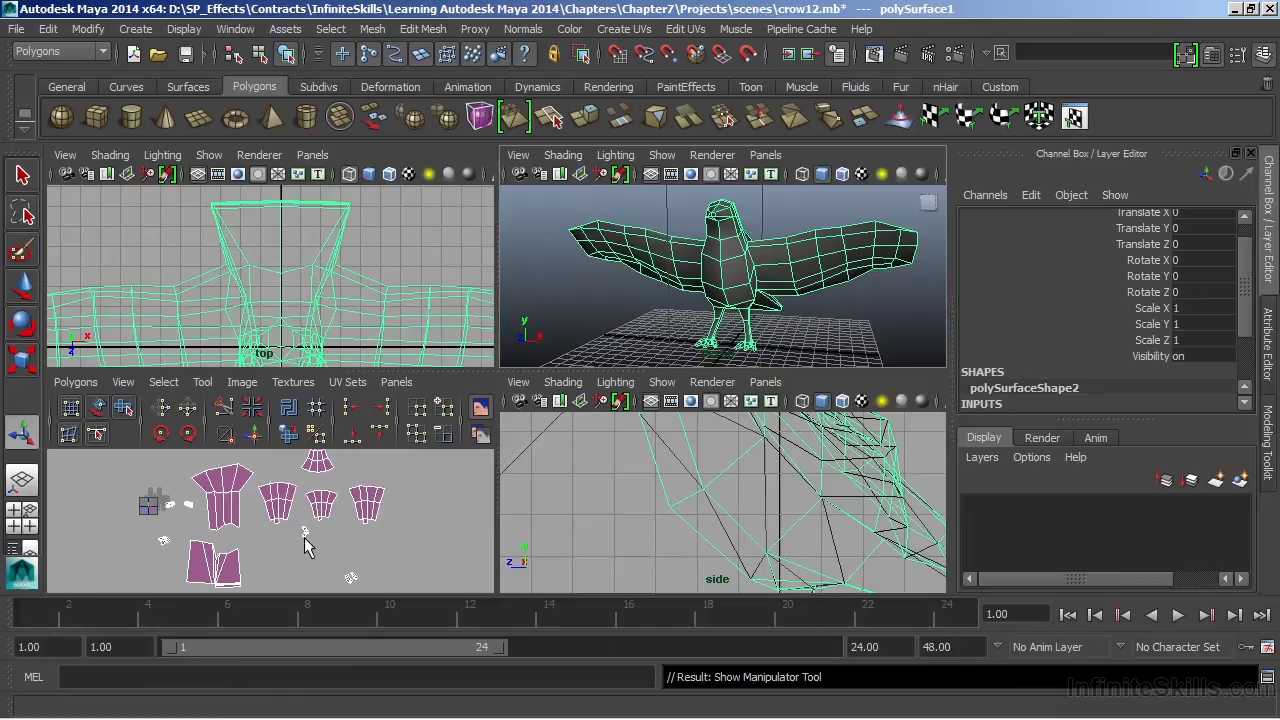
# Step: Delete the mirrored crow's construction history and remove the mirror cut plane
pyautogui.click(48, 28)
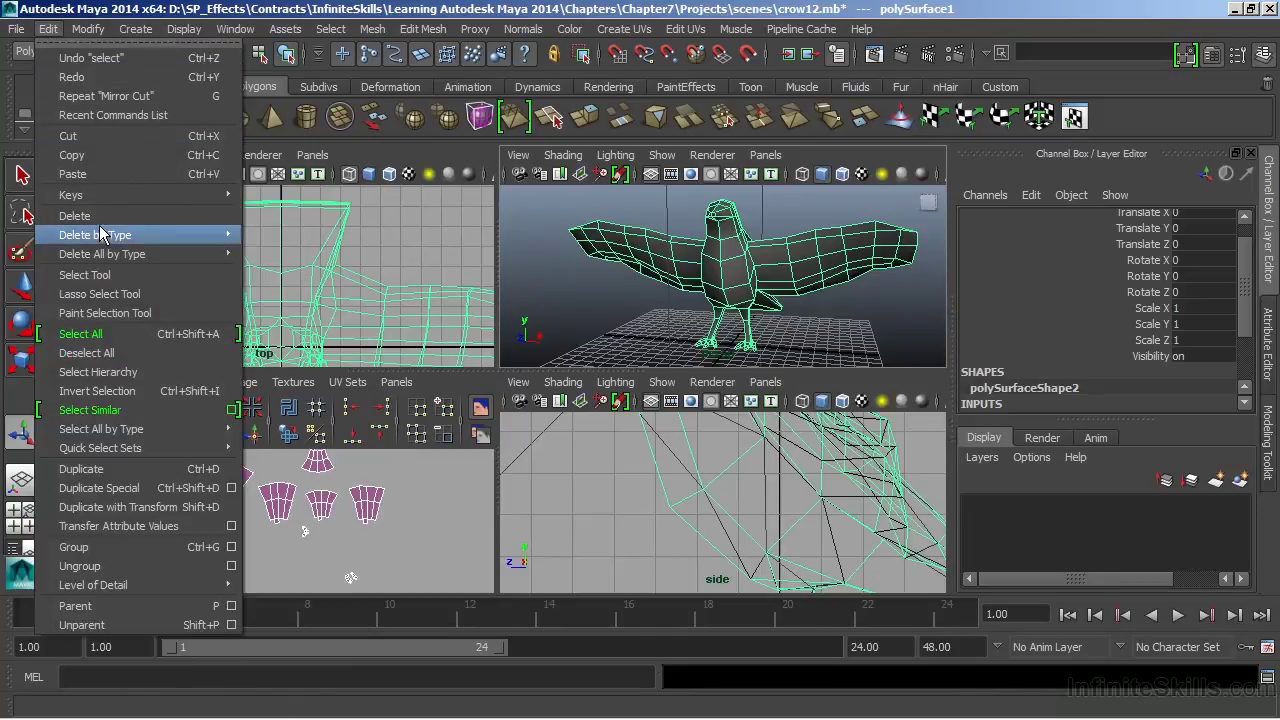
pyautogui.moveTo(100, 234)
pyautogui.click(300, 243)
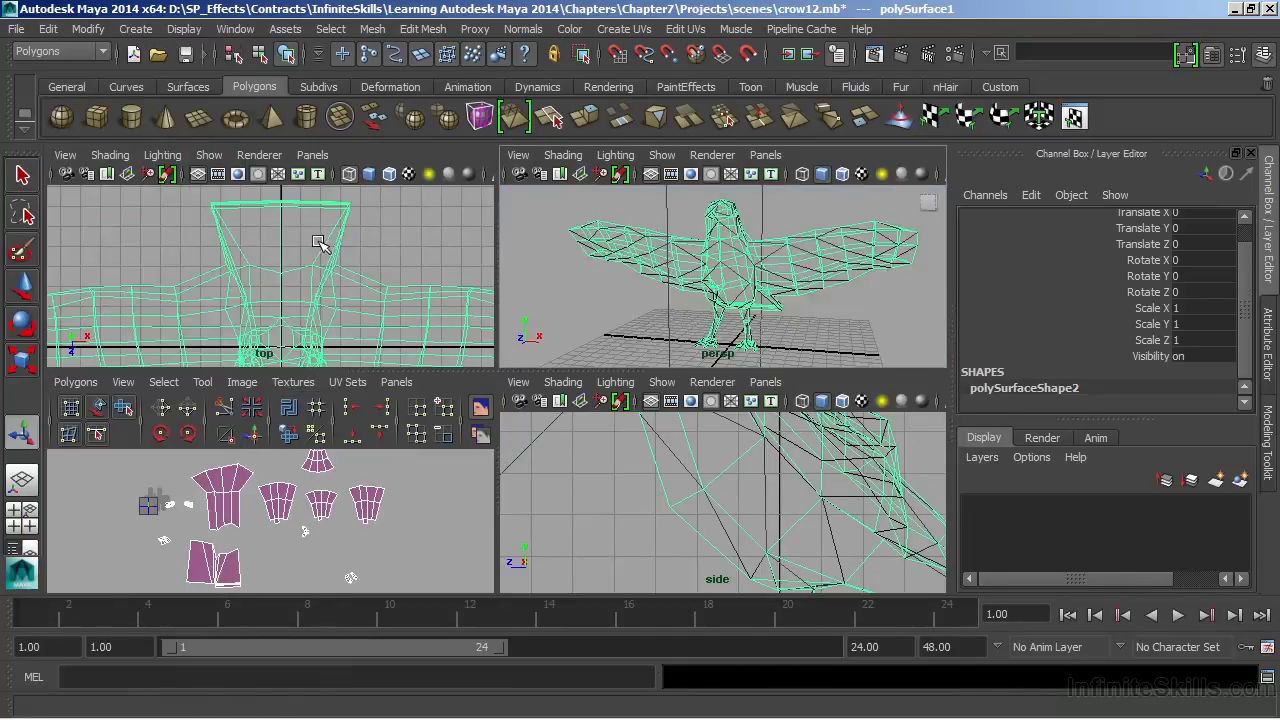
pyautogui.click(674, 322)
pyautogui.press('Delete')
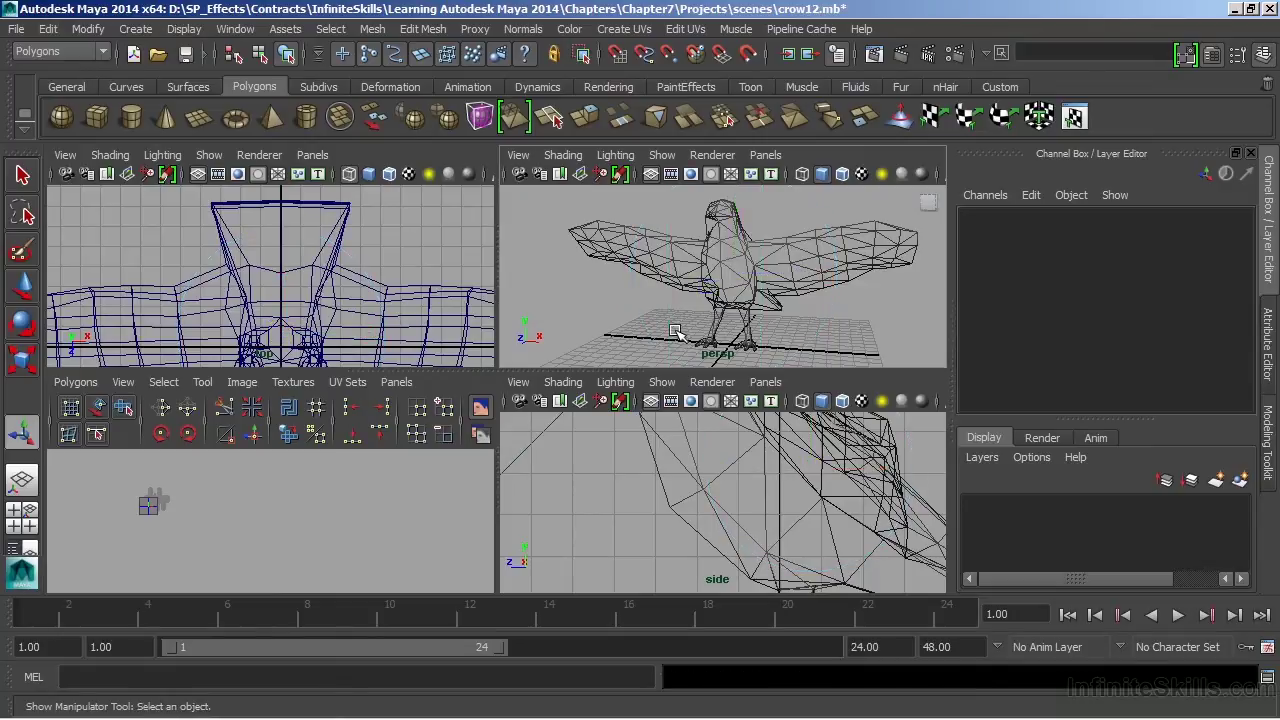
# Step: Reselect the crow mesh and check its UV shells in the full-size UV Texture Editor
pyautogui.click(712, 284)
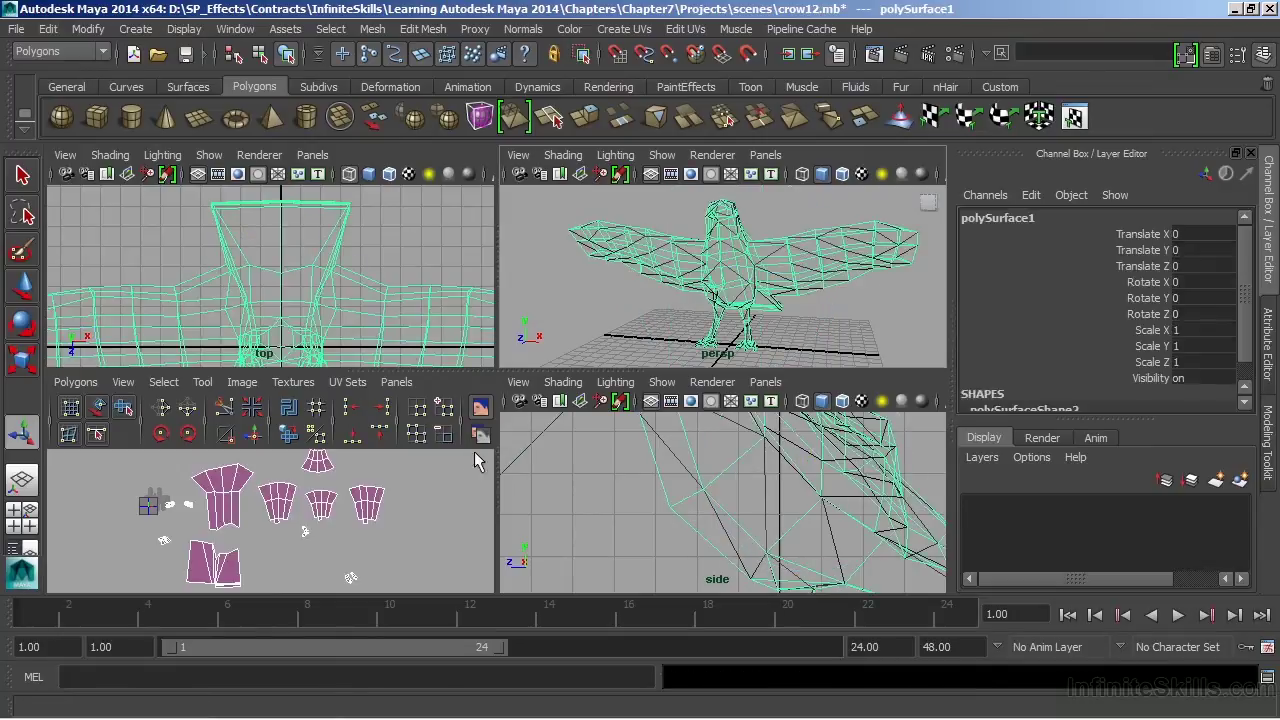
pyautogui.press('space')
pyautogui.keyDown('alt'); pyautogui.moveTo(417, 463); pyautogui.dragTo(491, 437, button='right'); pyautogui.keyUp('alt')
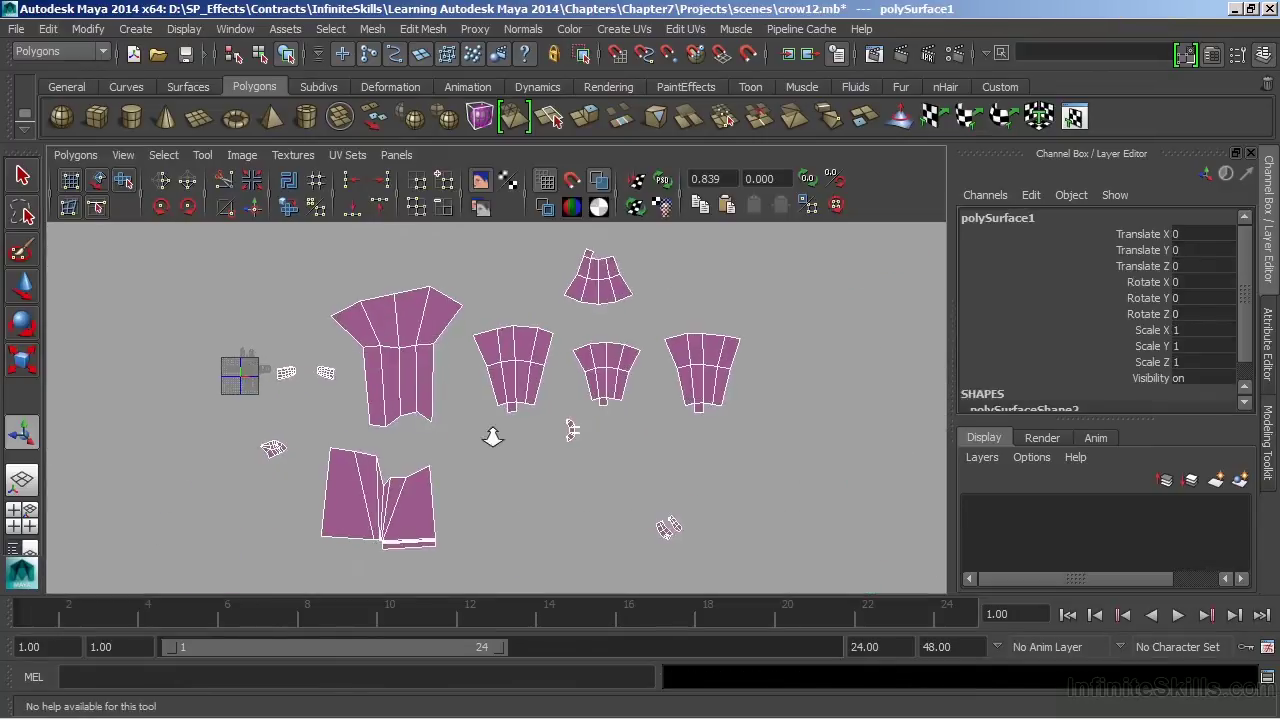
pyautogui.keyDown('alt'); pyautogui.moveTo(524, 425); pyautogui.dragTo(592, 444, button='middle'); pyautogui.keyUp('alt')
pyautogui.keyDown('alt'); pyautogui.moveTo(527, 464); pyautogui.dragTo(354, 437, button='right'); pyautogui.keyUp('alt')
pyautogui.keyDown('alt'); pyautogui.moveTo(378, 424); pyautogui.dragTo(496, 390, button='middle'); pyautogui.keyUp('alt')
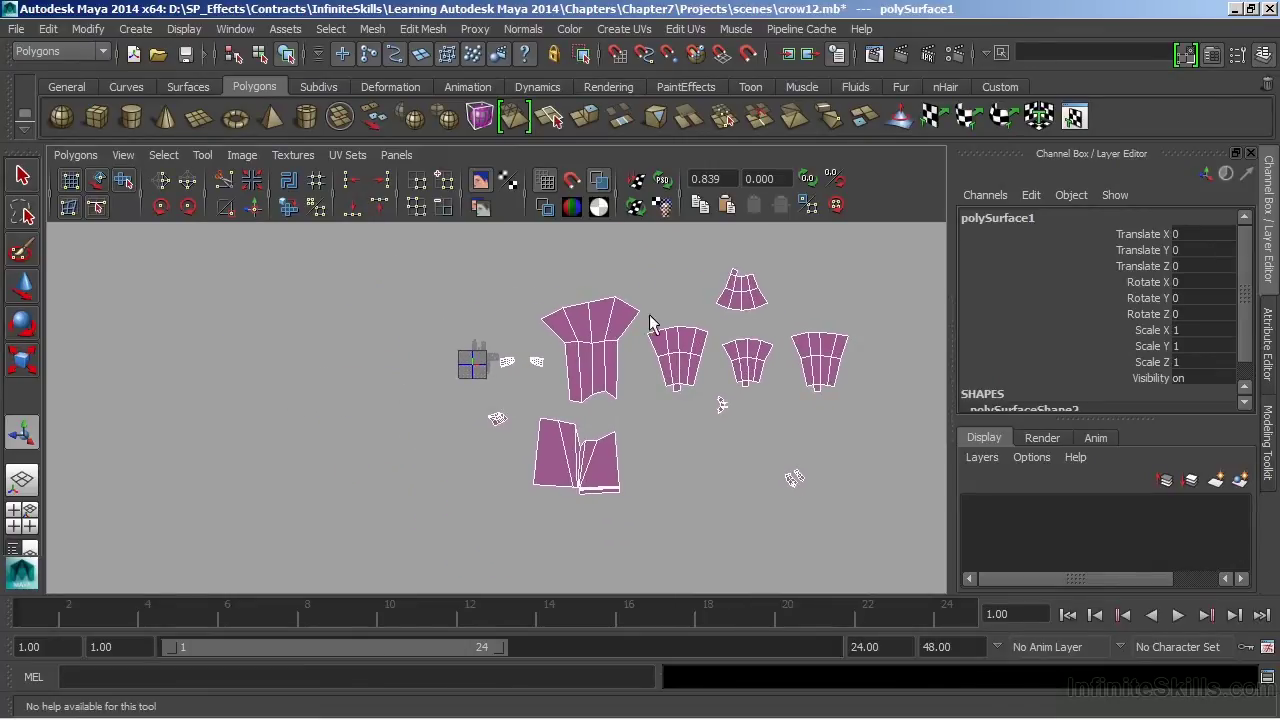
pyautogui.press('t')
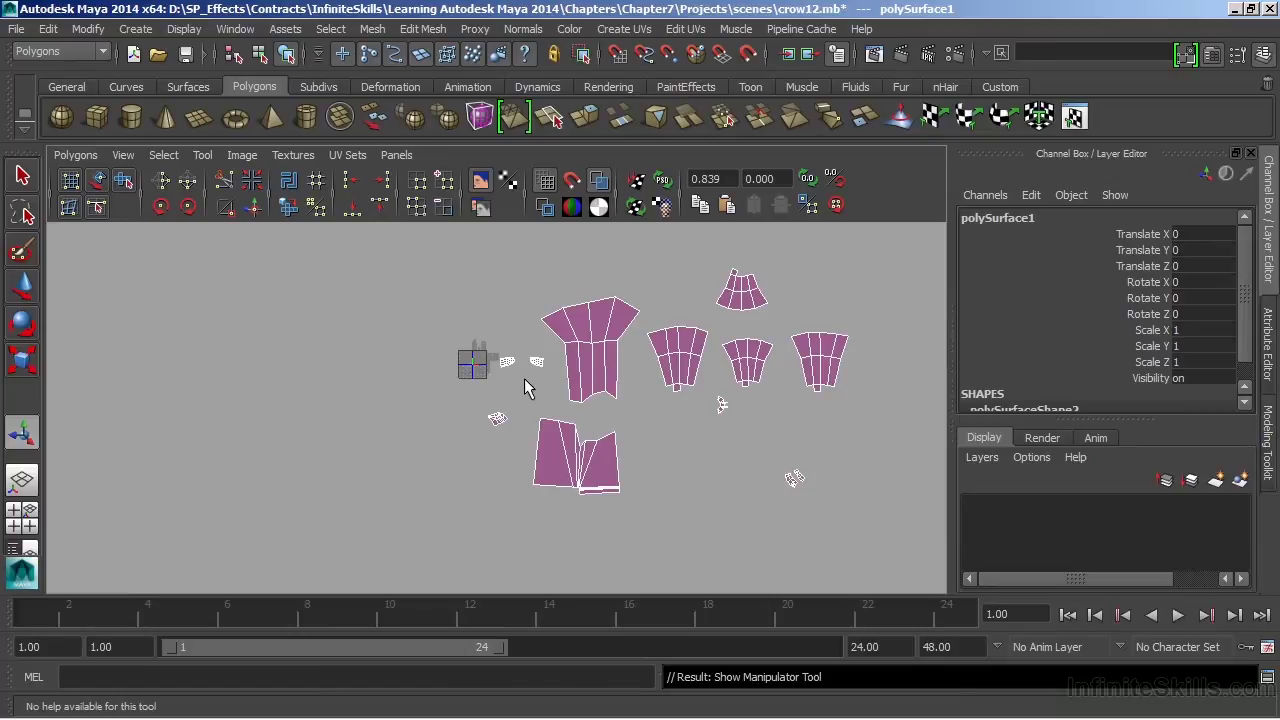
# Step: Set up a side-by-side layout with a widened UV Texture Editor in place of the Outliner beside the perspective view
pyautogui.click(27, 553)
pyautogui.click(161, 157)
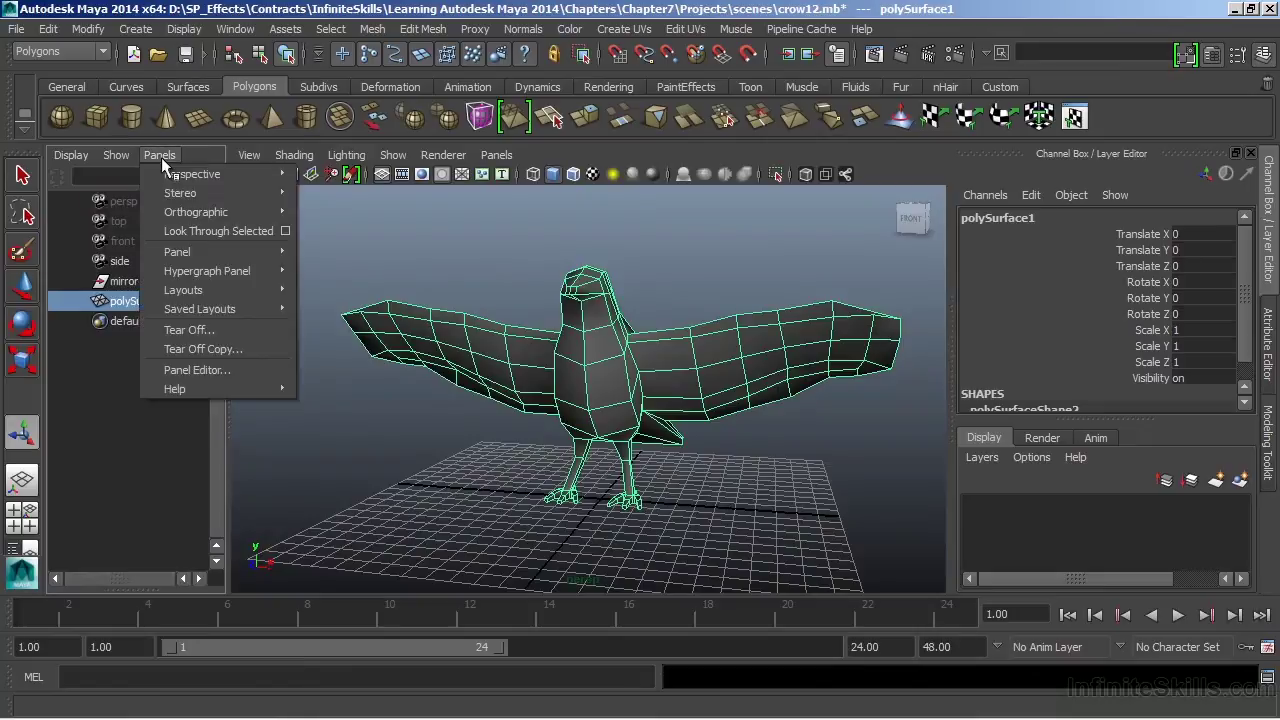
pyautogui.moveTo(180, 252)
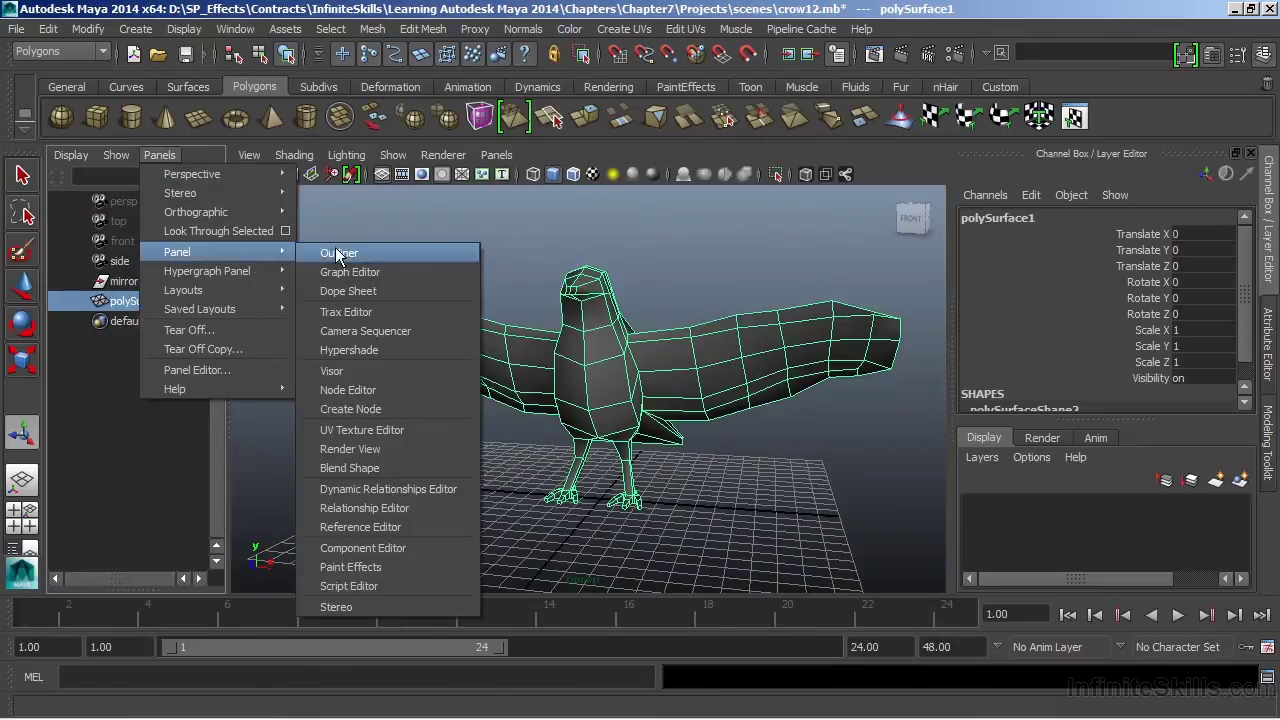
pyautogui.click(360, 428)
pyautogui.moveTo(240, 364); pyautogui.dragTo(468, 367)
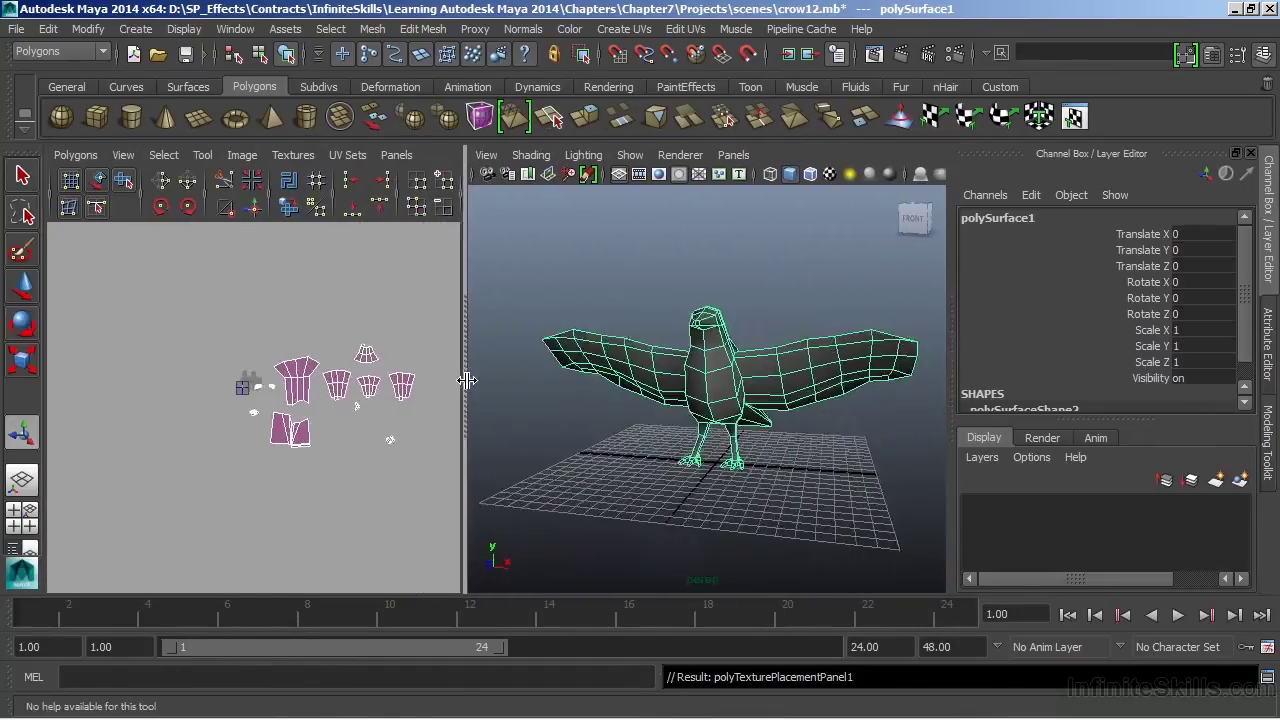
# Step: Select the UVs on one half of the crow in the perspective view and expand the selection to their complete UV shells
pyautogui.scroll(4, 815, 368)
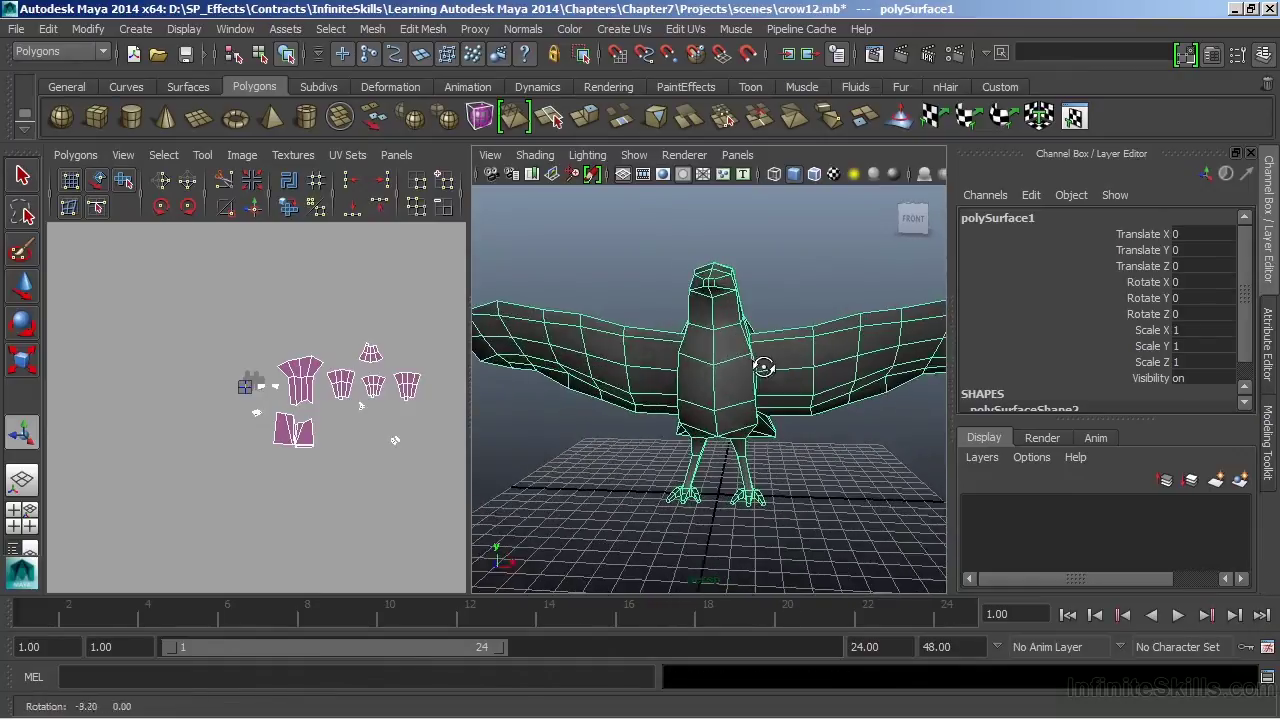
pyautogui.rightClick(779, 360)
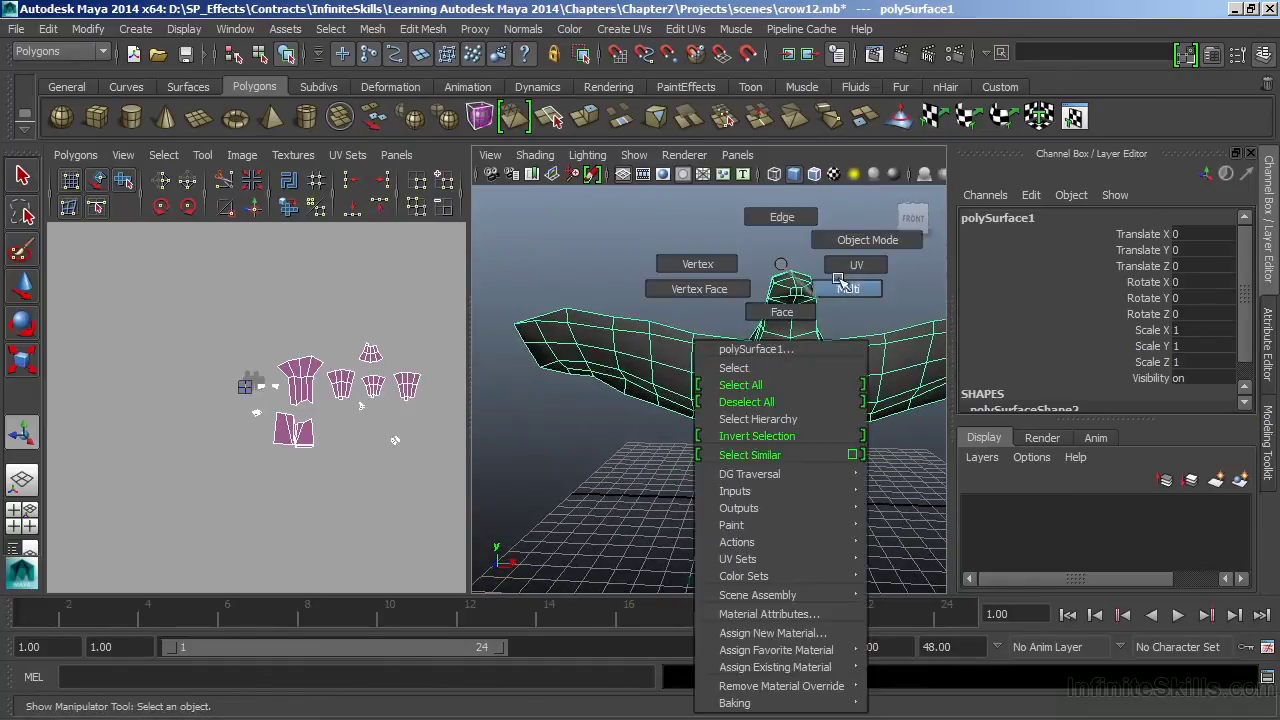
pyautogui.click(848, 264)
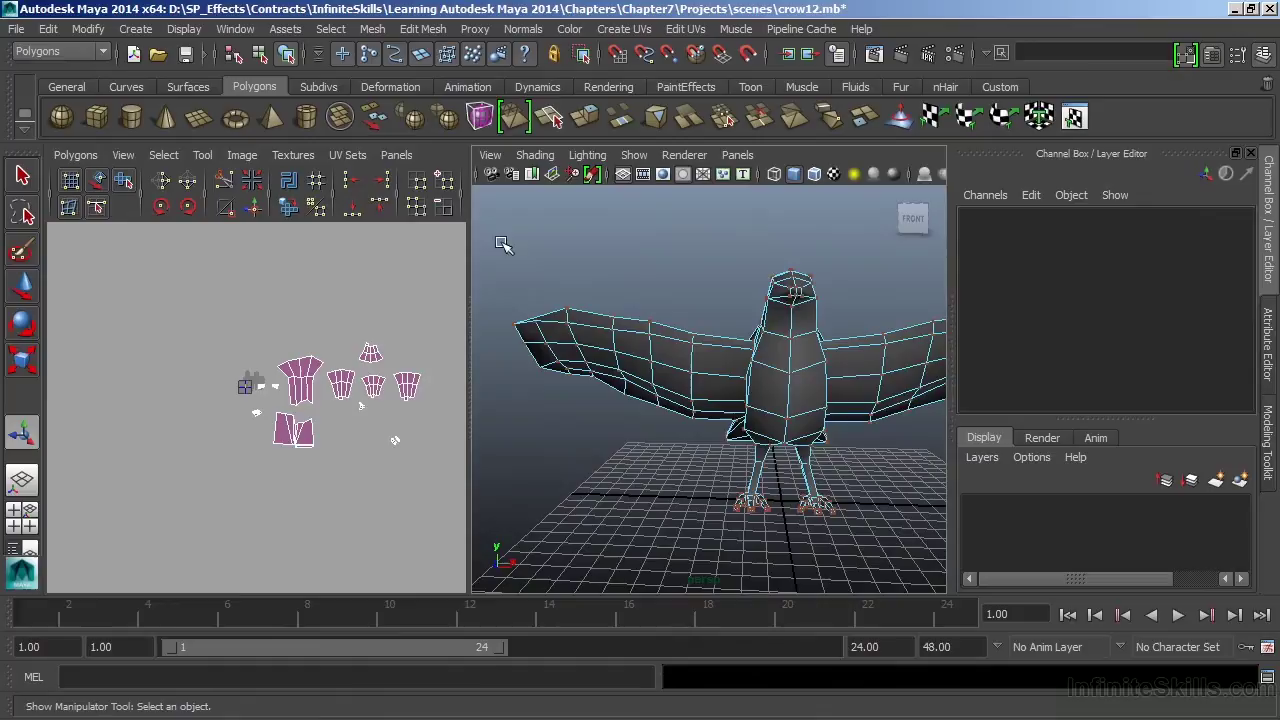
pyautogui.moveTo(510, 268); pyautogui.dragTo(780, 542)
pyautogui.keyDown('alt'); pyautogui.moveTo(806, 426); pyautogui.dragTo(798, 495); pyautogui.keyUp('alt')
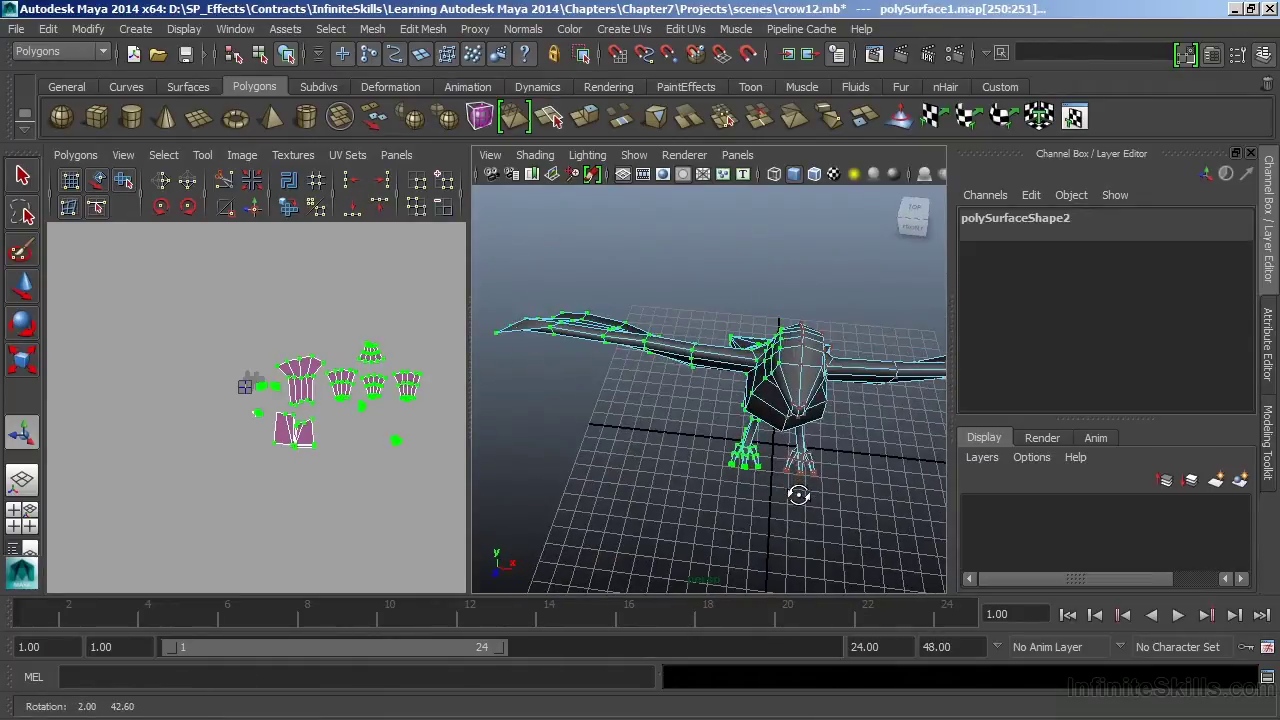
pyautogui.click(163, 155)
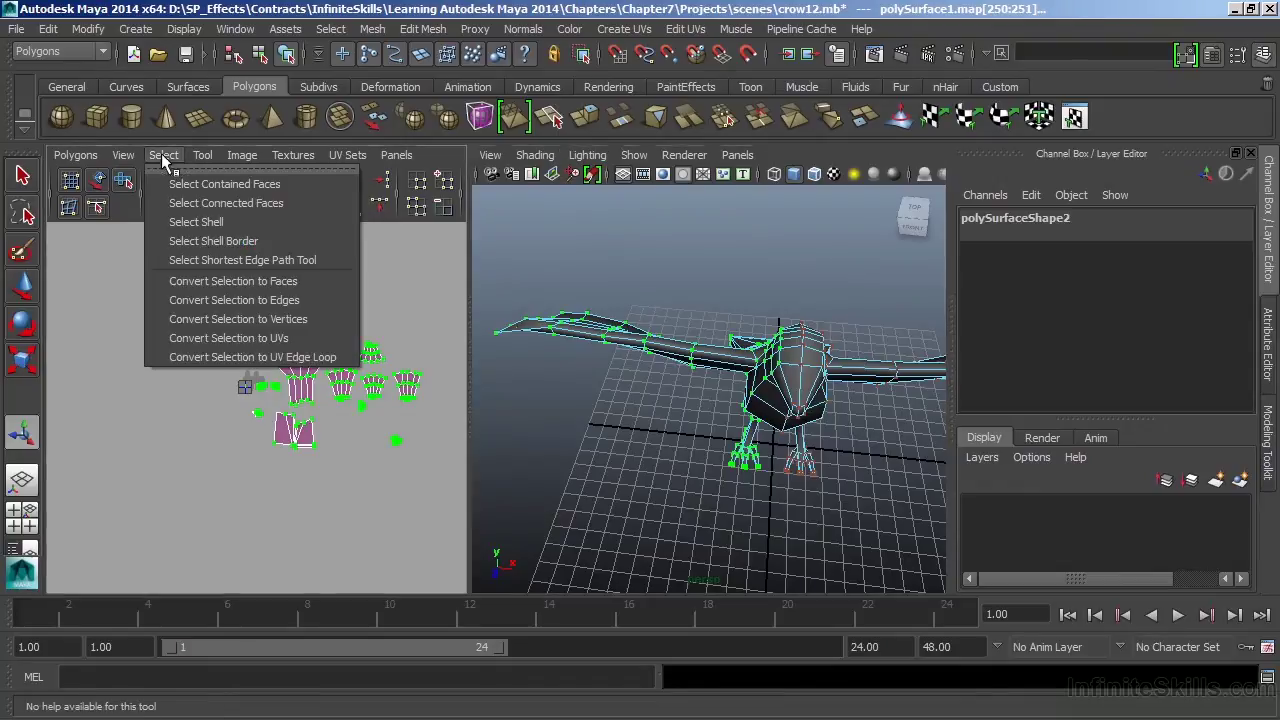
pyautogui.click(168, 223)
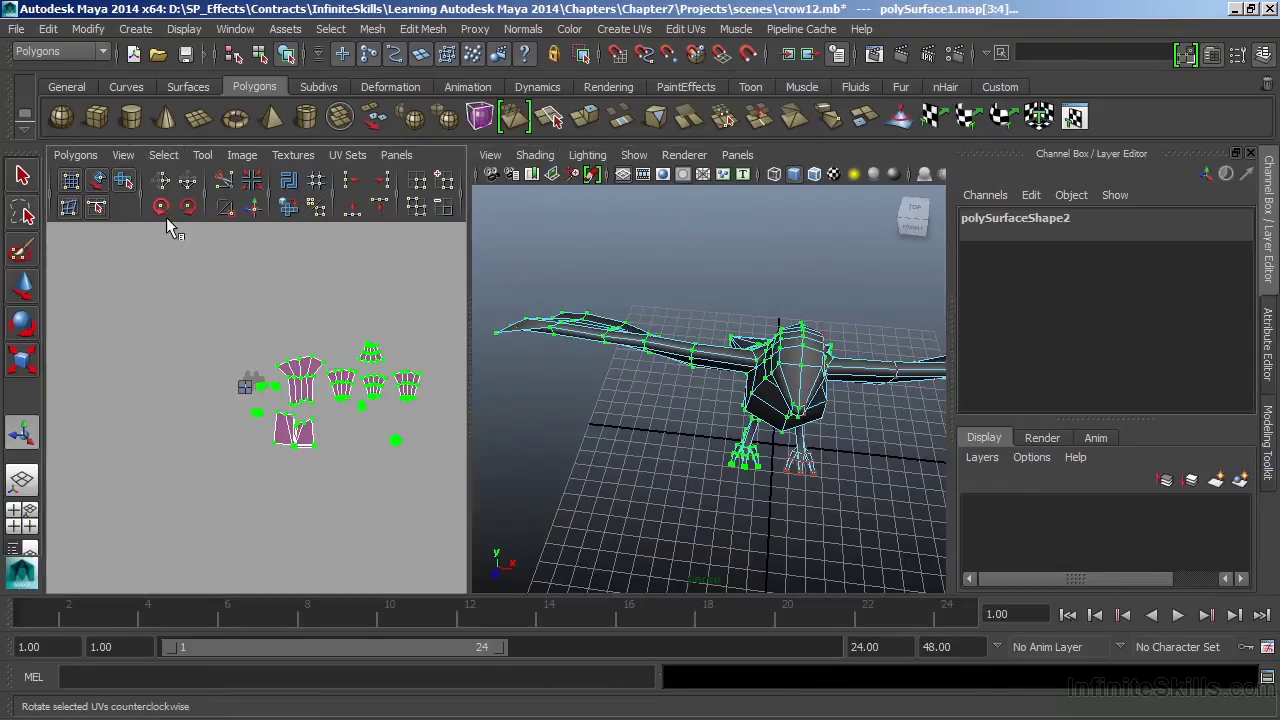
# Step: Move the selected shells to the opposite side of the UV grid, flip them in U, and clear the selection
pyautogui.keyDown('alt'); pyautogui.moveTo(705, 436); pyautogui.dragTo(708, 442); pyautogui.keyUp('alt')
pyautogui.press('space')
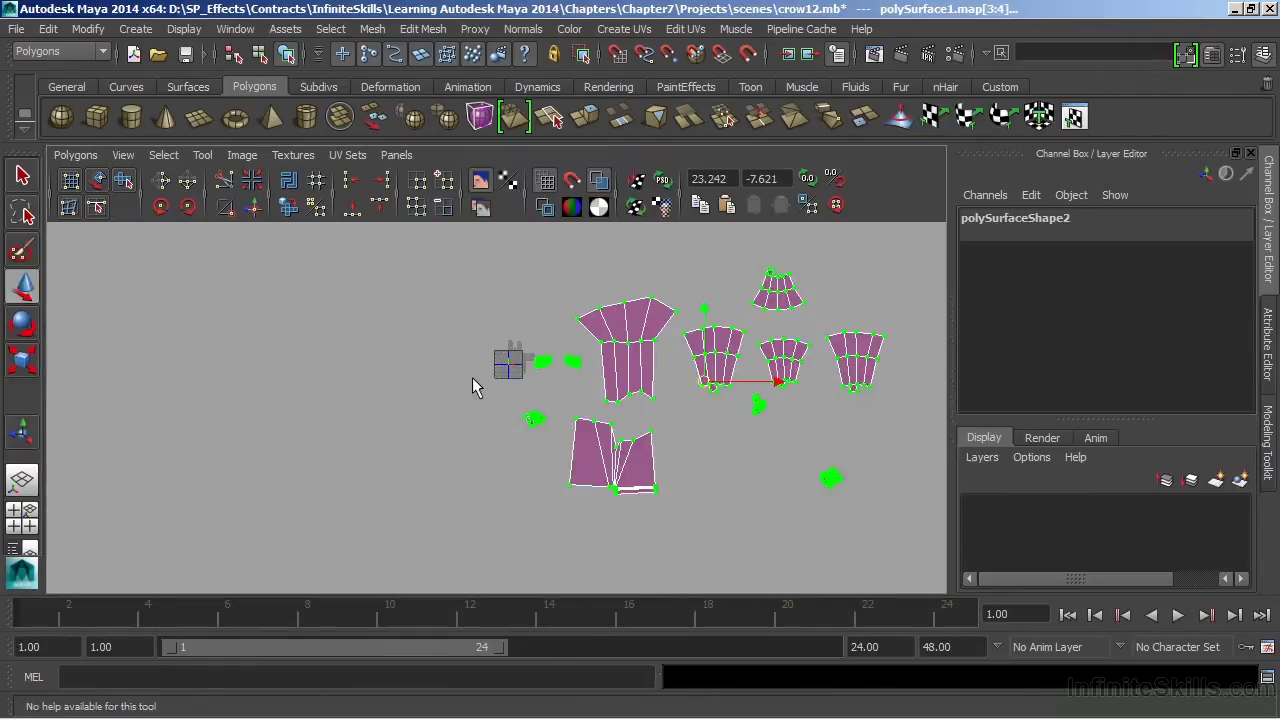
pyautogui.moveTo(779, 383); pyautogui.dragTo(351, 403)
pyautogui.keyDown('alt'); pyautogui.moveTo(458, 412); pyautogui.dragTo(522, 400, button='middle'); pyautogui.keyUp('alt')
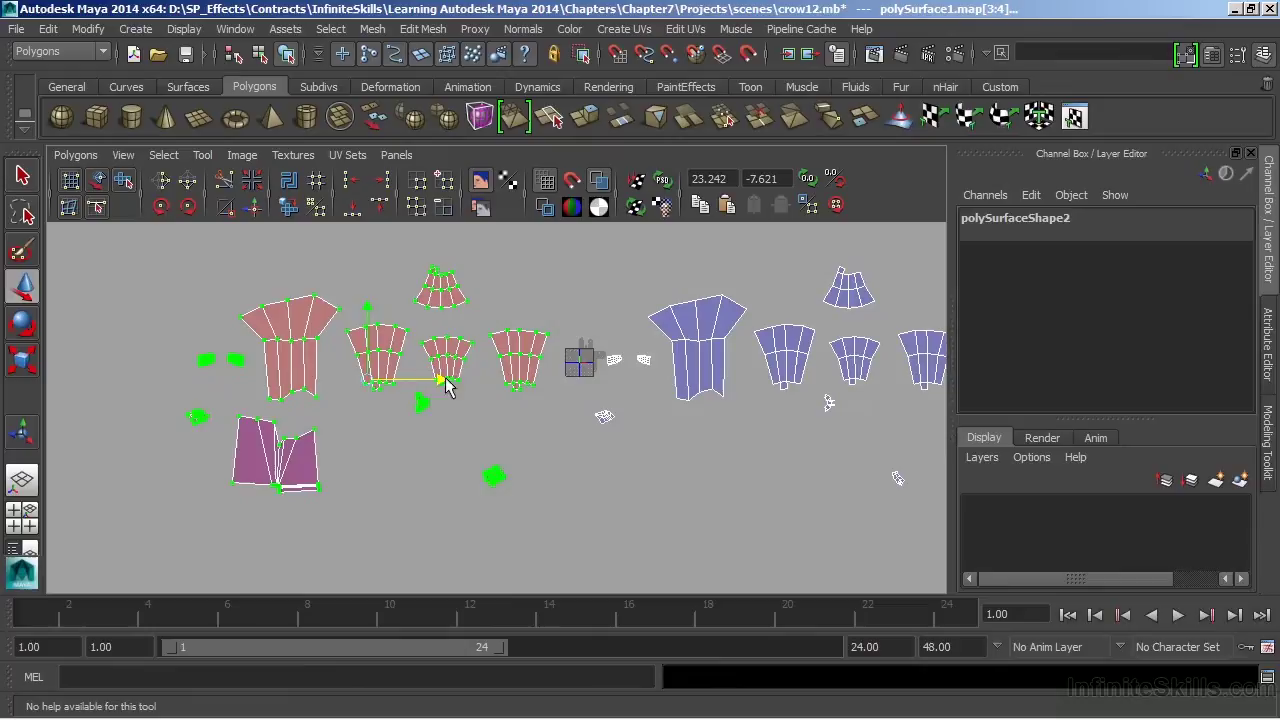
pyautogui.click(165, 182)
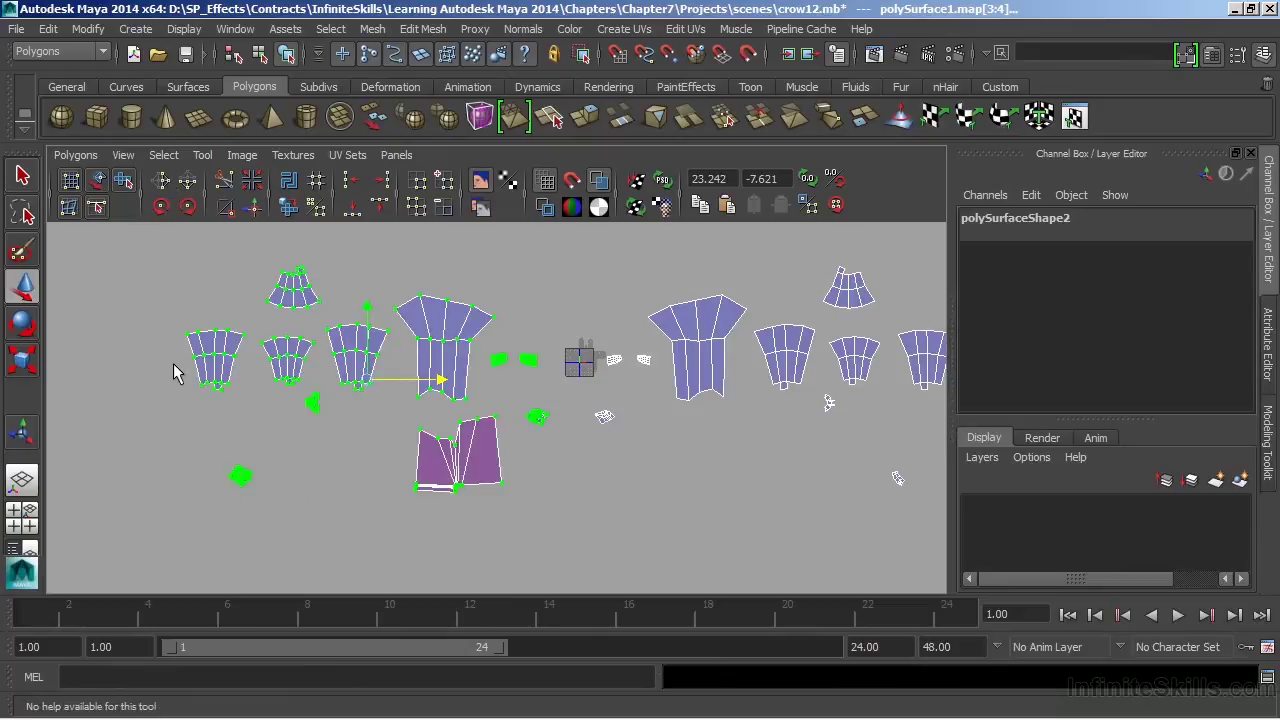
pyautogui.keyDown('alt'); pyautogui.moveTo(363, 429); pyautogui.dragTo(477, 404, button='right'); pyautogui.keyUp('alt')
pyautogui.doubleClick(22, 177)
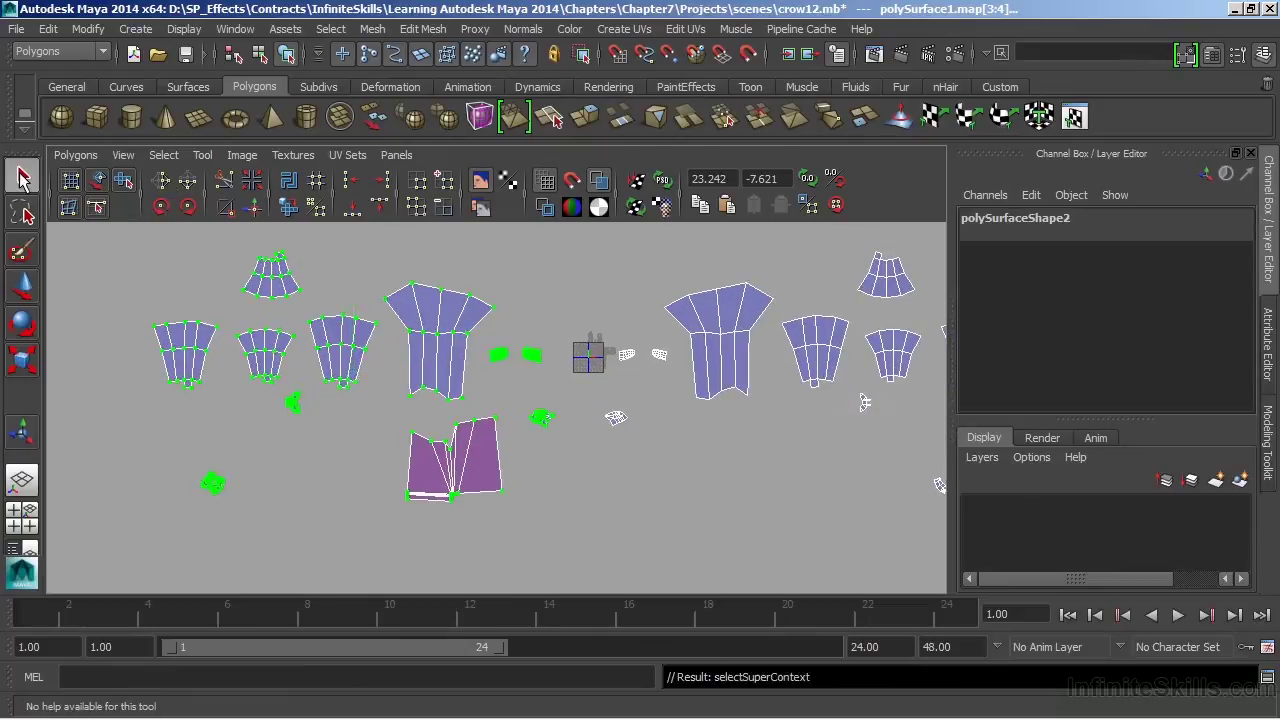
pyautogui.click(477, 153)
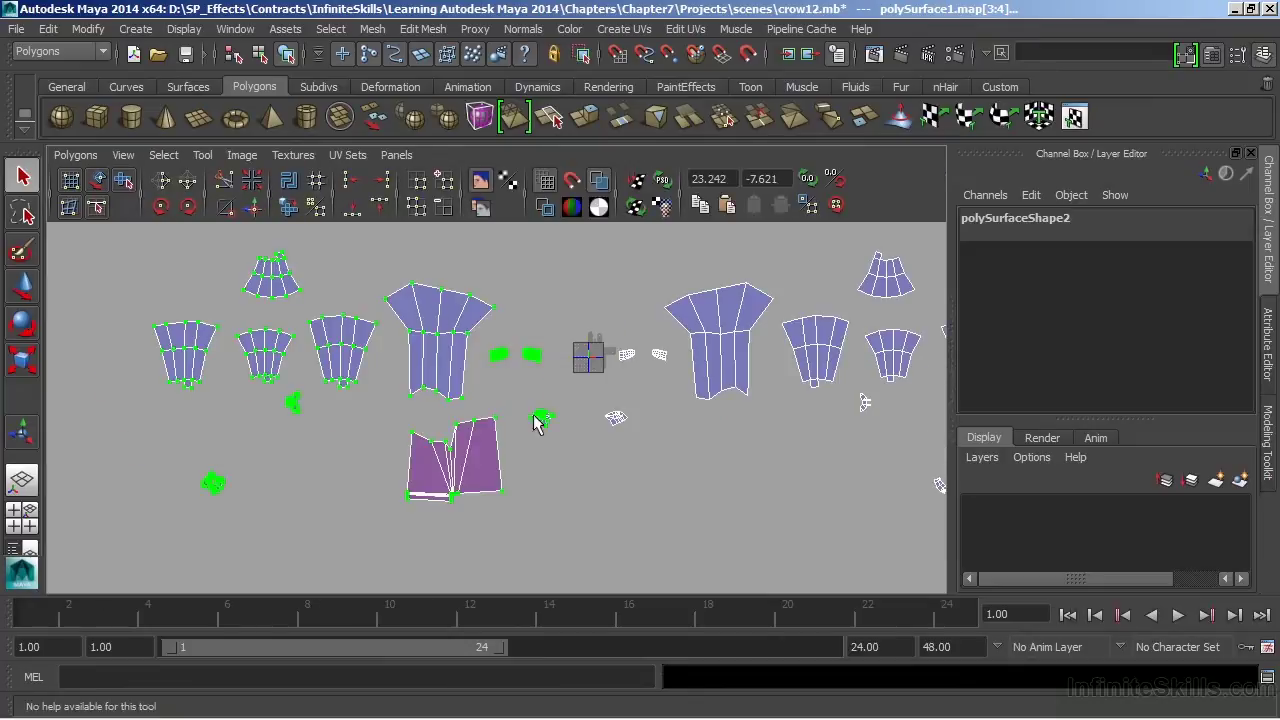
pyautogui.moveTo(501, 362); pyautogui.dragTo(575, 353, button='right')
pyautogui.click(520, 371)
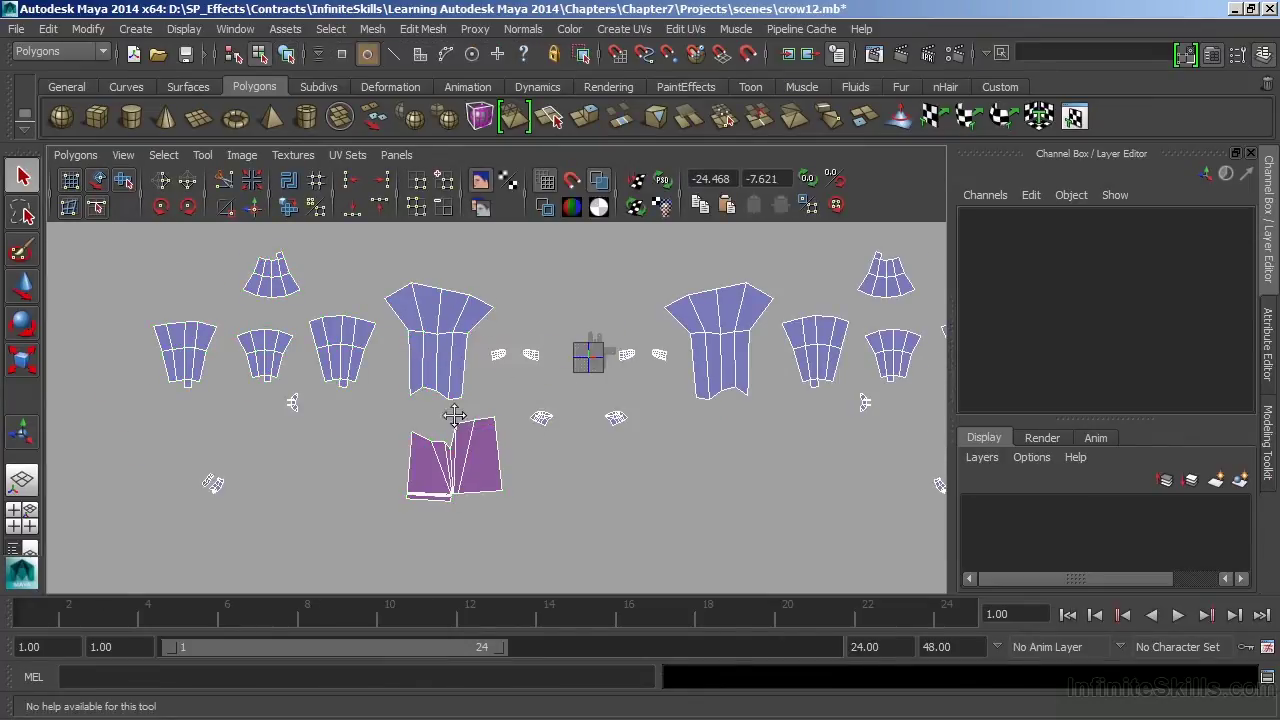
# Step: Select one whole shell of the overlapping tail UVs, move it beside its twin, and flip it in the U direction
pyautogui.keyDown('alt'); pyautogui.moveTo(454, 415); pyautogui.dragTo(757, 400, button='right'); pyautogui.keyUp('alt')
pyautogui.keyDown('alt'); pyautogui.moveTo(564, 411); pyautogui.dragTo(728, 344, button='middle'); pyautogui.keyUp('alt')
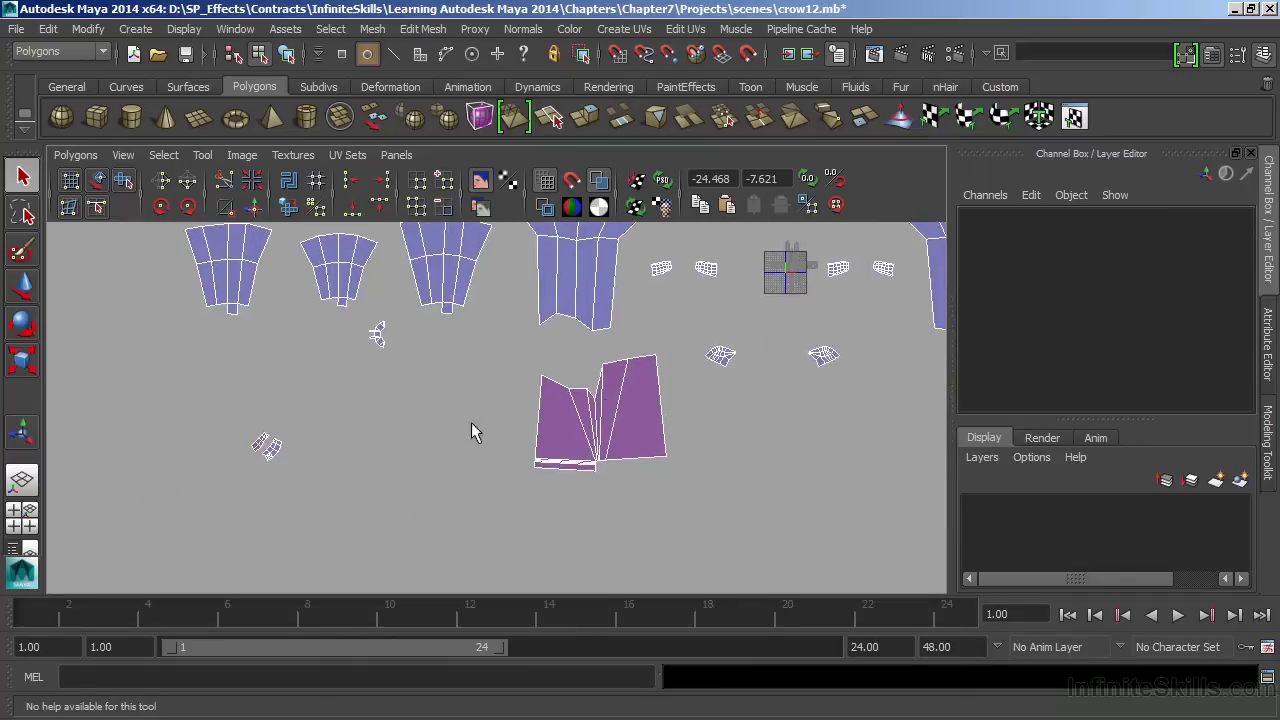
pyautogui.scroll(2, 555, 421)
pyautogui.keyDown('alt'); pyautogui.moveTo(632, 398); pyautogui.dragTo(580, 400, button='middle'); pyautogui.keyUp('alt')
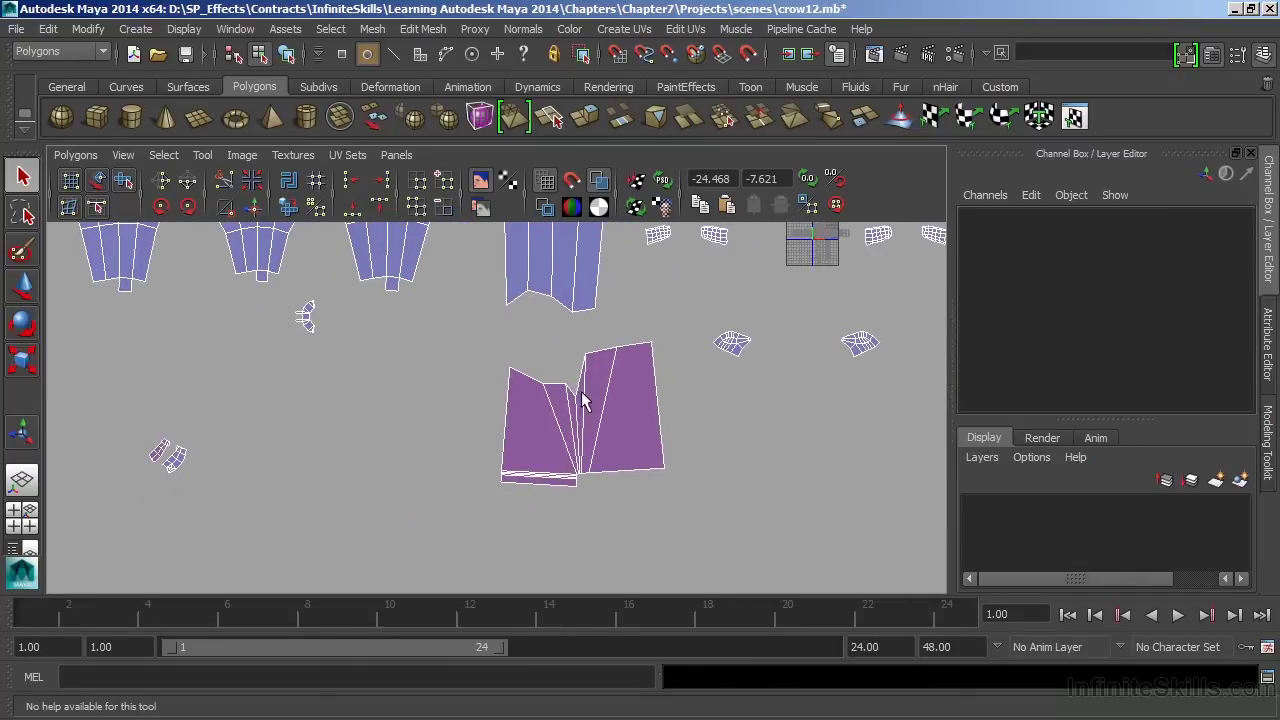
pyautogui.moveTo(580, 400); pyautogui.dragTo(651, 391, button='right')
pyautogui.click(652, 344)
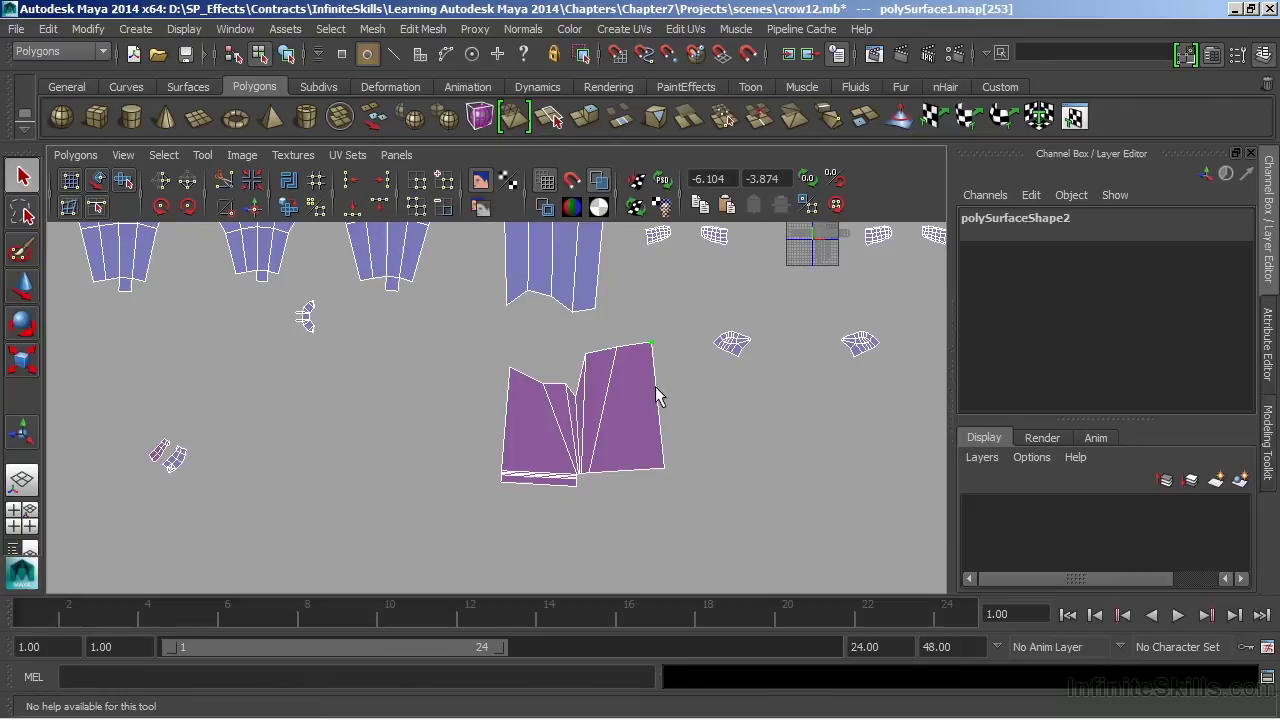
pyautogui.click(164, 156)
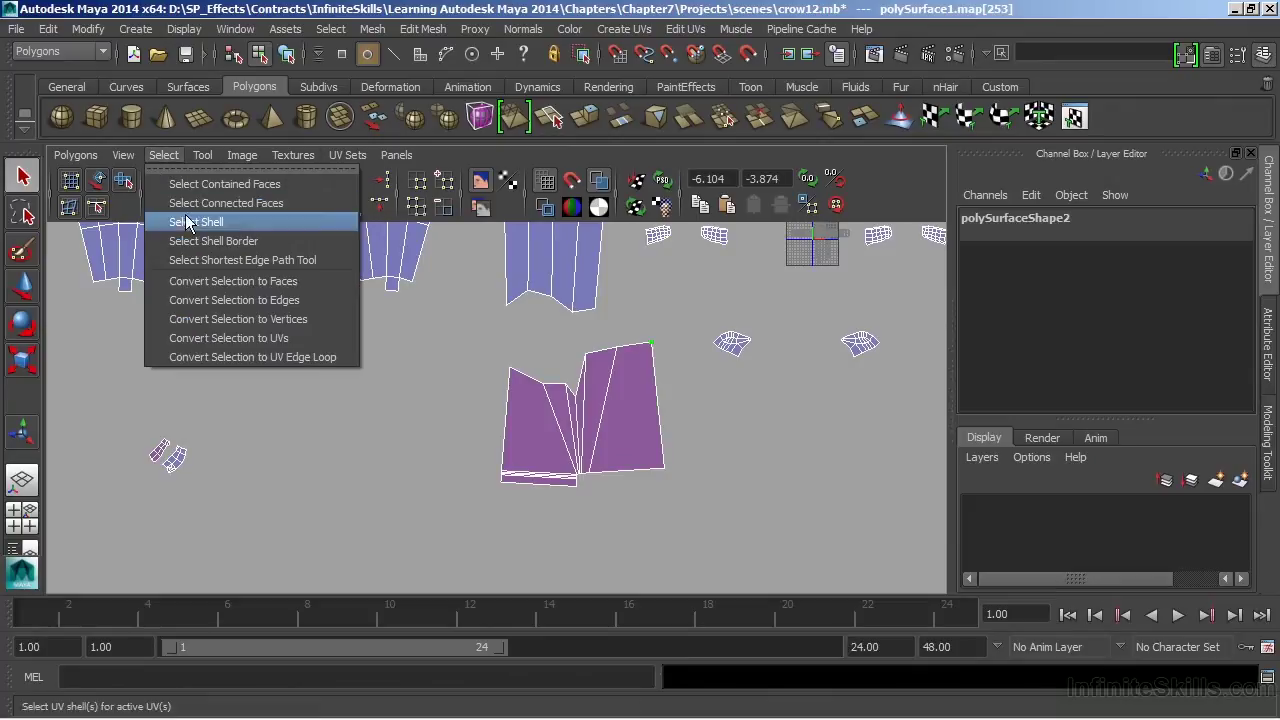
pyautogui.click(190, 222)
pyautogui.press('w')
pyautogui.moveTo(586, 430); pyautogui.dragTo(389, 438)
pyautogui.keyDown('alt'); pyautogui.moveTo(494, 408); pyautogui.dragTo(556, 406, button='middle'); pyautogui.keyUp('alt')
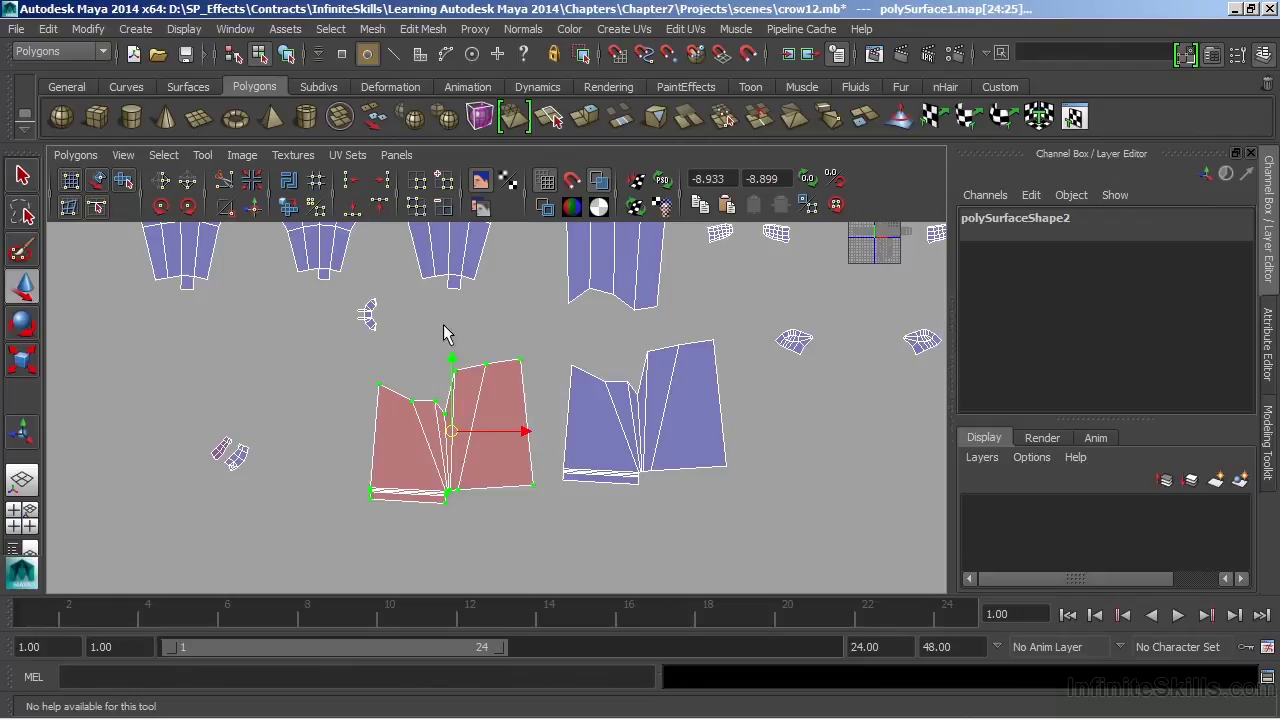
pyautogui.click(162, 186)
# Step: Select the small overlapping curved shell as a whole, move it clear of its twin, flip it in U, and deselect it
pyautogui.keyDown('alt'); pyautogui.moveTo(284, 346); pyautogui.dragTo(395, 402, button='middle'); pyautogui.keyUp('alt')
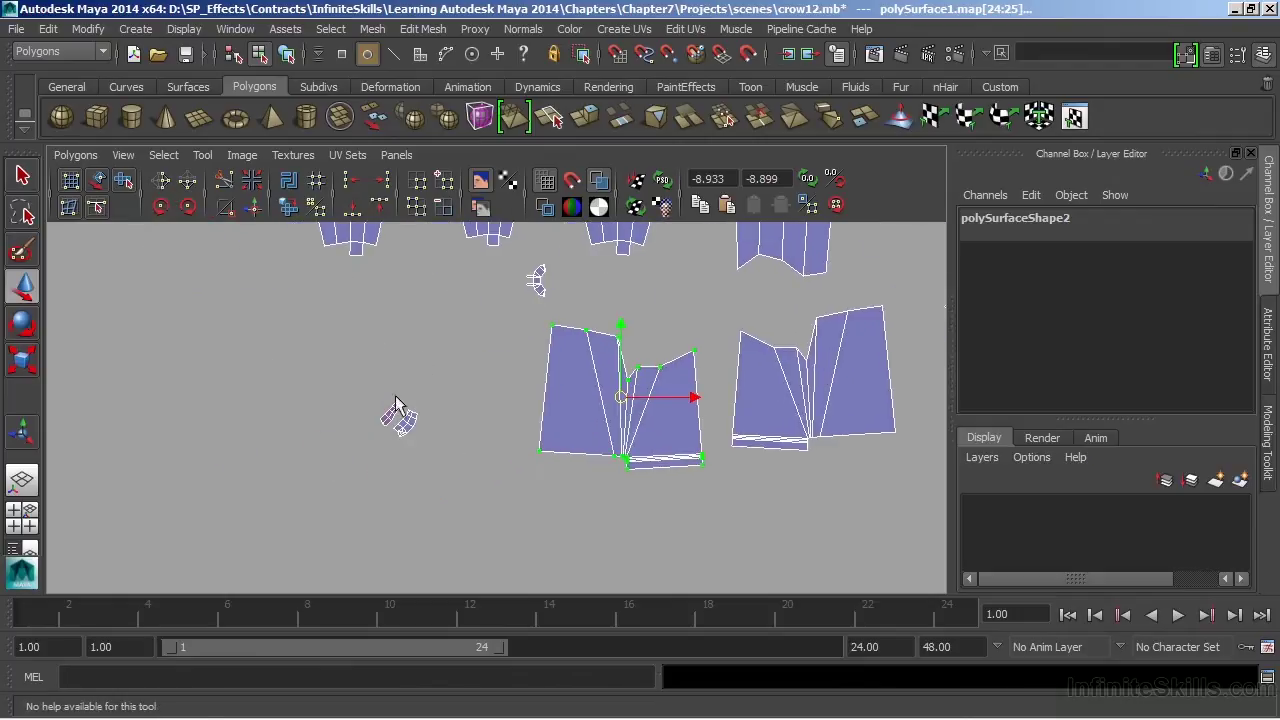
pyautogui.keyDown('ctrl'); pyautogui.keyDown('alt'); pyautogui.moveTo(415, 444); pyautogui.dragTo(433, 461); pyautogui.keyUp('alt'); pyautogui.keyUp('ctrl')
pyautogui.click(455, 331)
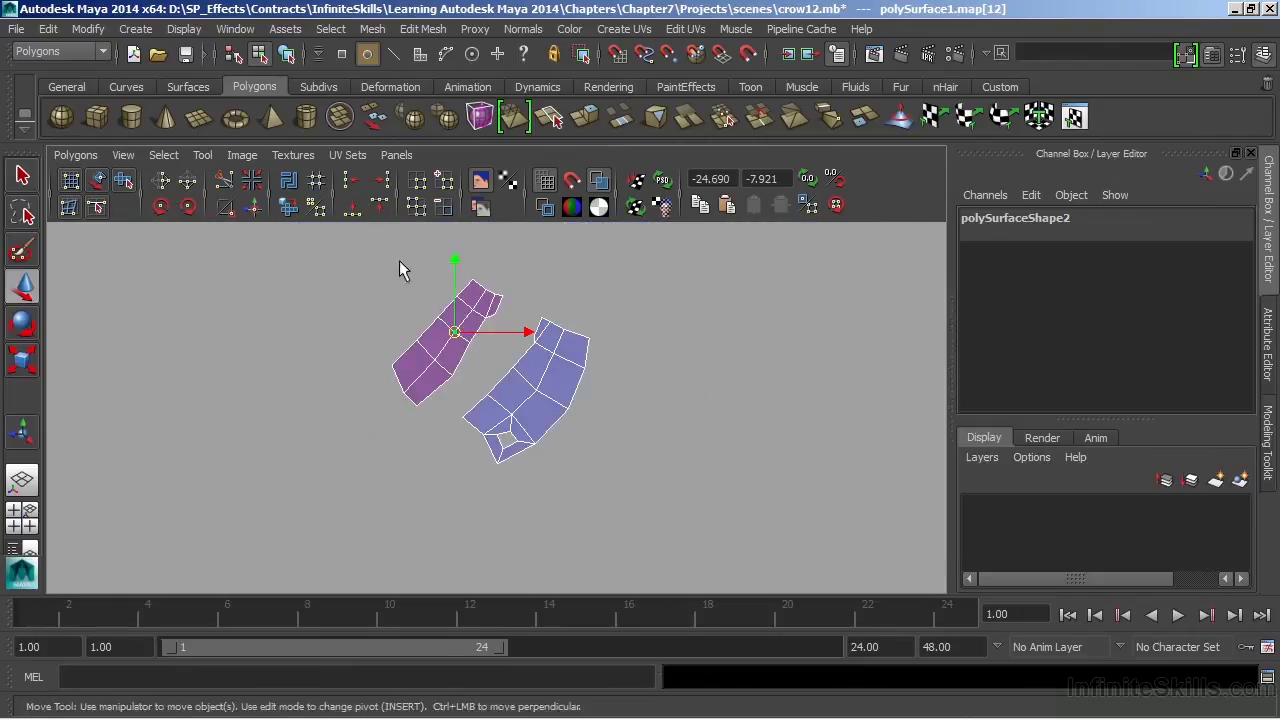
pyautogui.click(164, 155)
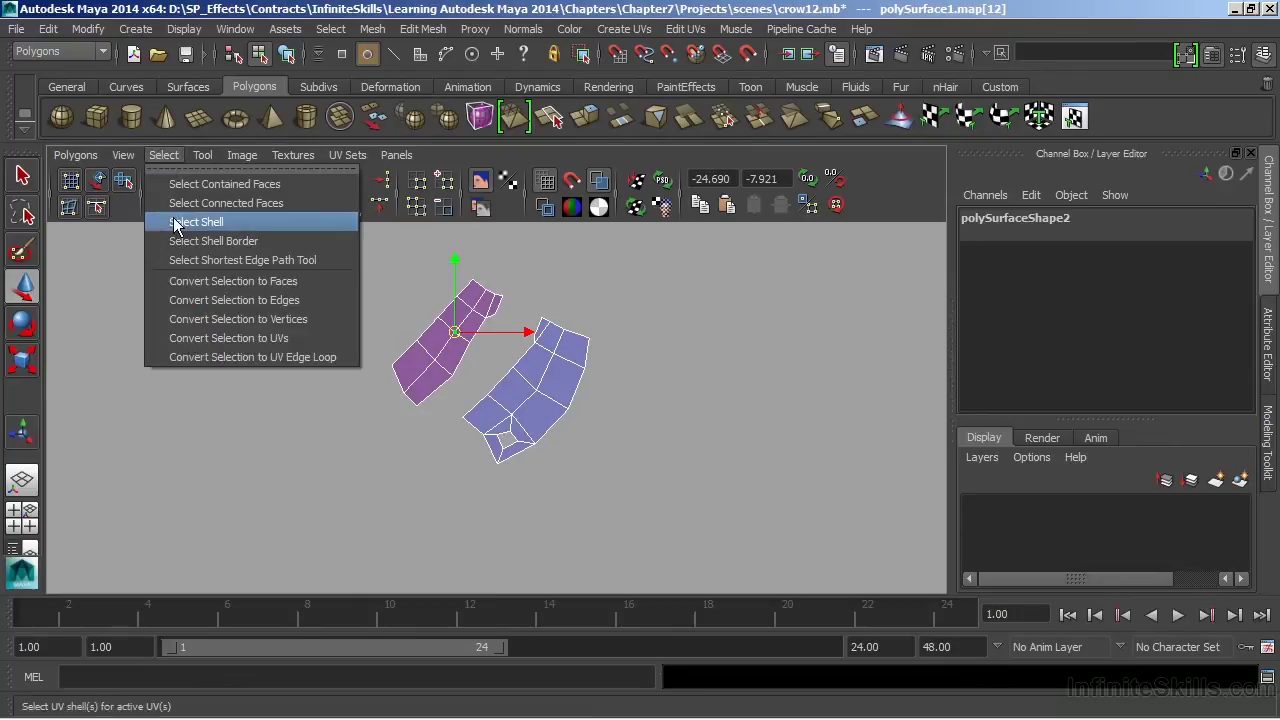
pyautogui.click(175, 222)
pyautogui.moveTo(455, 332); pyautogui.dragTo(301, 345)
pyautogui.click(163, 181)
pyautogui.click(353, 307)
# Step: Examine the overall layout of the separated UV shells on both sides of the UV grid
pyautogui.keyDown('alt'); pyautogui.moveTo(555, 405); pyautogui.dragTo(435, 380, button='right'); pyautogui.keyUp('alt')
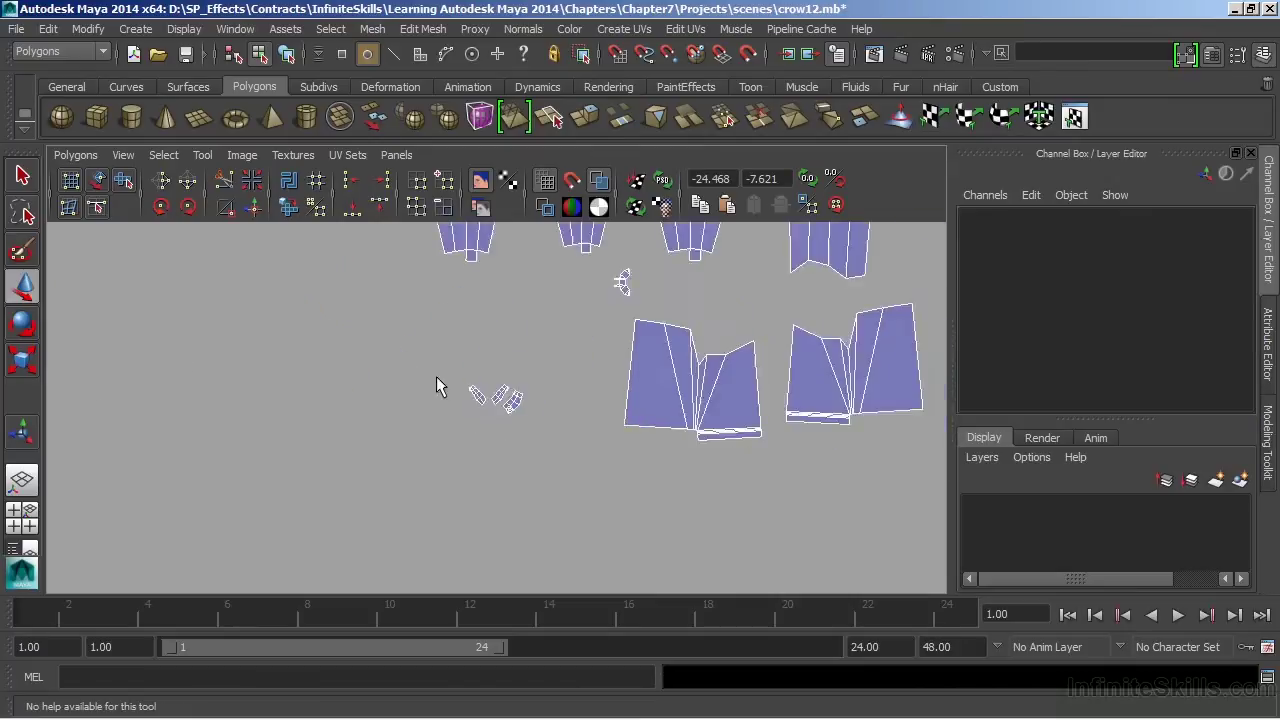
pyautogui.keyDown('alt'); pyautogui.moveTo(872, 237); pyautogui.dragTo(418, 352, button='middle'); pyautogui.keyUp('alt')
pyautogui.keyDown('alt'); pyautogui.moveTo(418, 352); pyautogui.dragTo(757, 356, button='right'); pyautogui.keyUp('alt')
pyautogui.keyDown('alt'); pyautogui.moveTo(757, 356); pyautogui.dragTo(758, 400, button='middle'); pyautogui.keyUp('alt')
pyautogui.keyDown('alt'); pyautogui.moveTo(758, 400); pyautogui.dragTo(52, 387, button='right'); pyautogui.keyUp('alt')
pyautogui.keyDown('alt'); pyautogui.moveTo(730, 361); pyautogui.dragTo(723, 329, button='middle'); pyautogui.keyUp('alt')
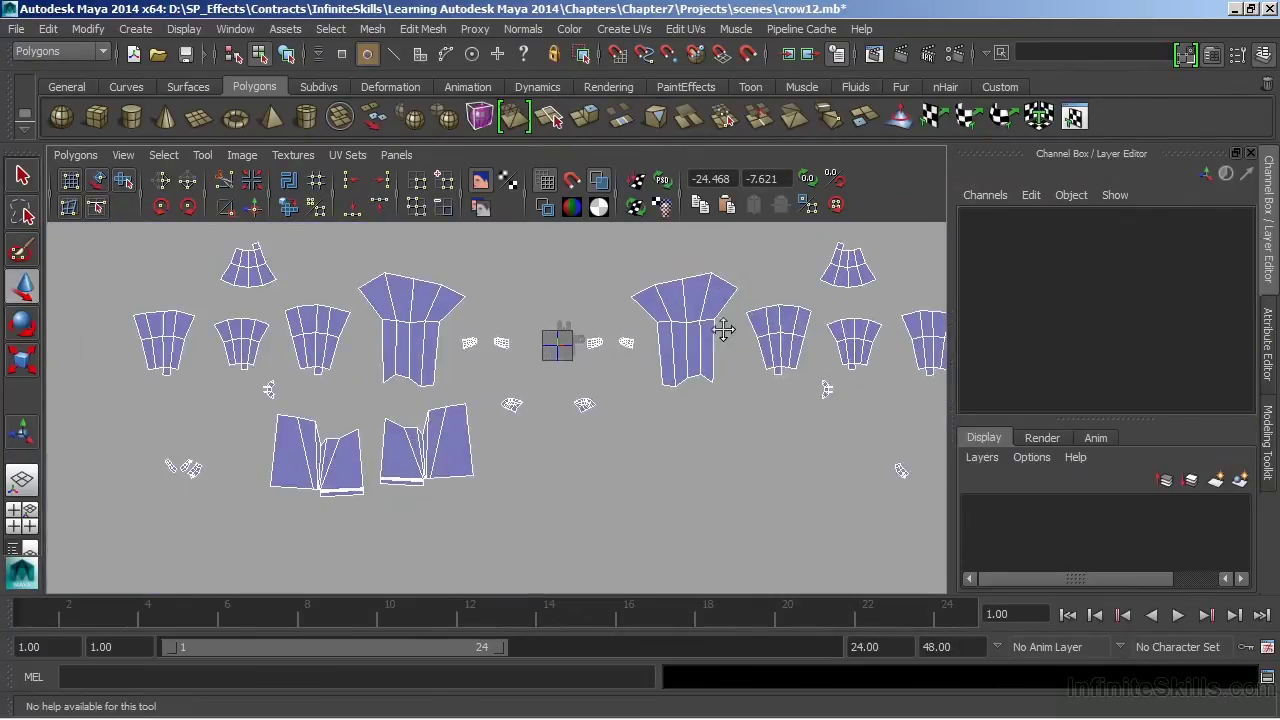
pyautogui.press('t')
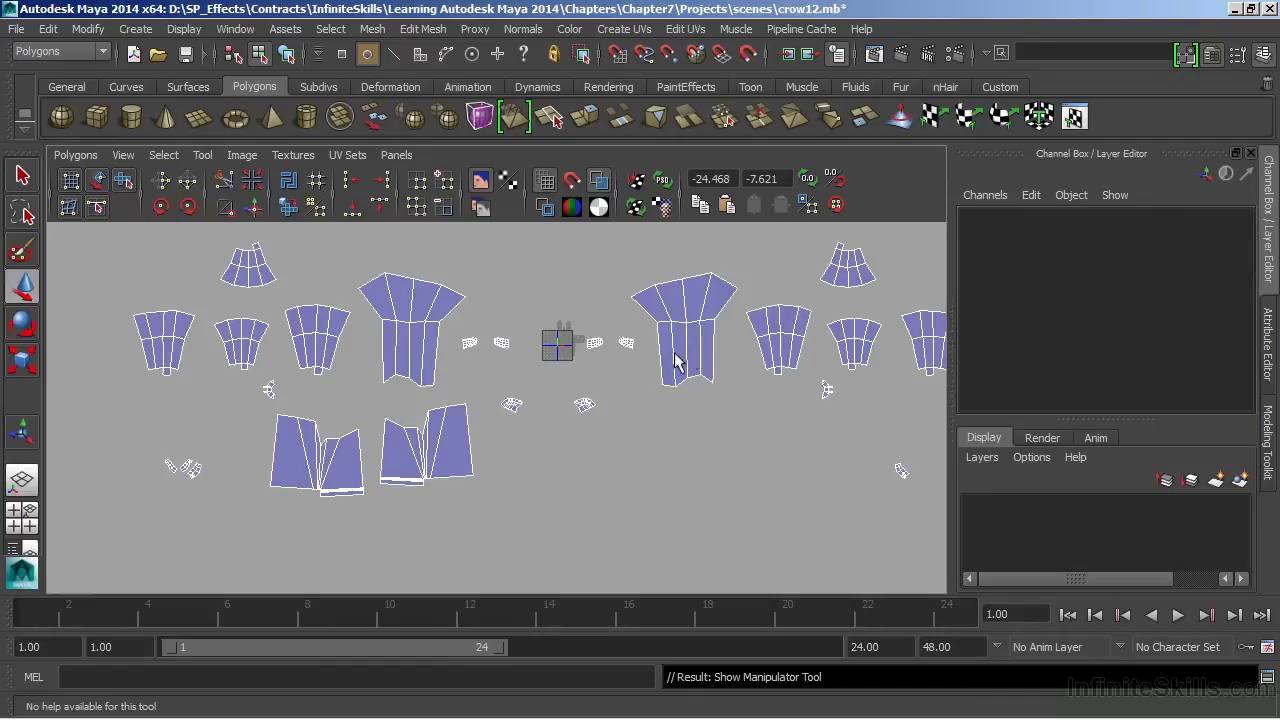
# Step: Select the inner and outer border edges of the tail shells in turn and inspect where each lies on the crow's tail
pyautogui.keyDown('alt'); pyautogui.moveTo(408, 503); pyautogui.dragTo(660, 380, button='right'); pyautogui.keyUp('alt')
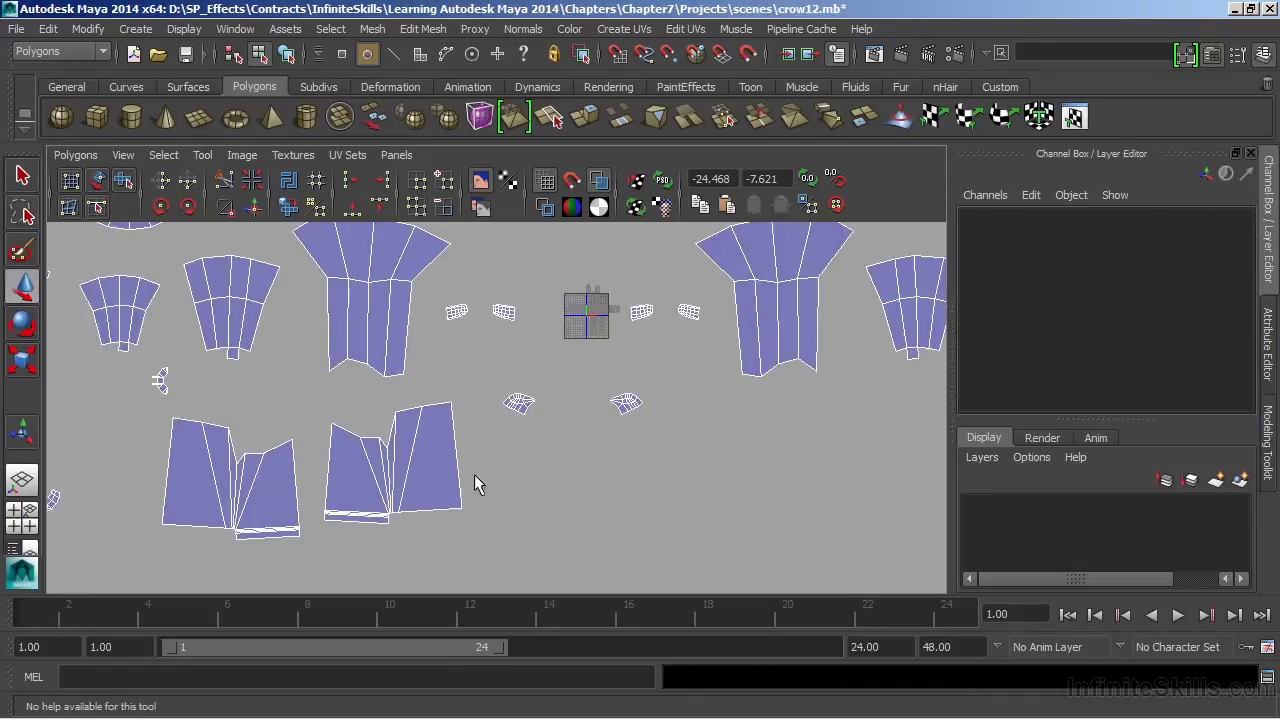
pyautogui.keyDown('alt'); pyautogui.moveTo(404, 496); pyautogui.dragTo(631, 408, button='middle'); pyautogui.keyUp('alt')
pyautogui.keyDown('alt'); pyautogui.moveTo(588, 404); pyautogui.dragTo(603, 317, button='right'); pyautogui.keyUp('alt')
pyautogui.click(531, 421)
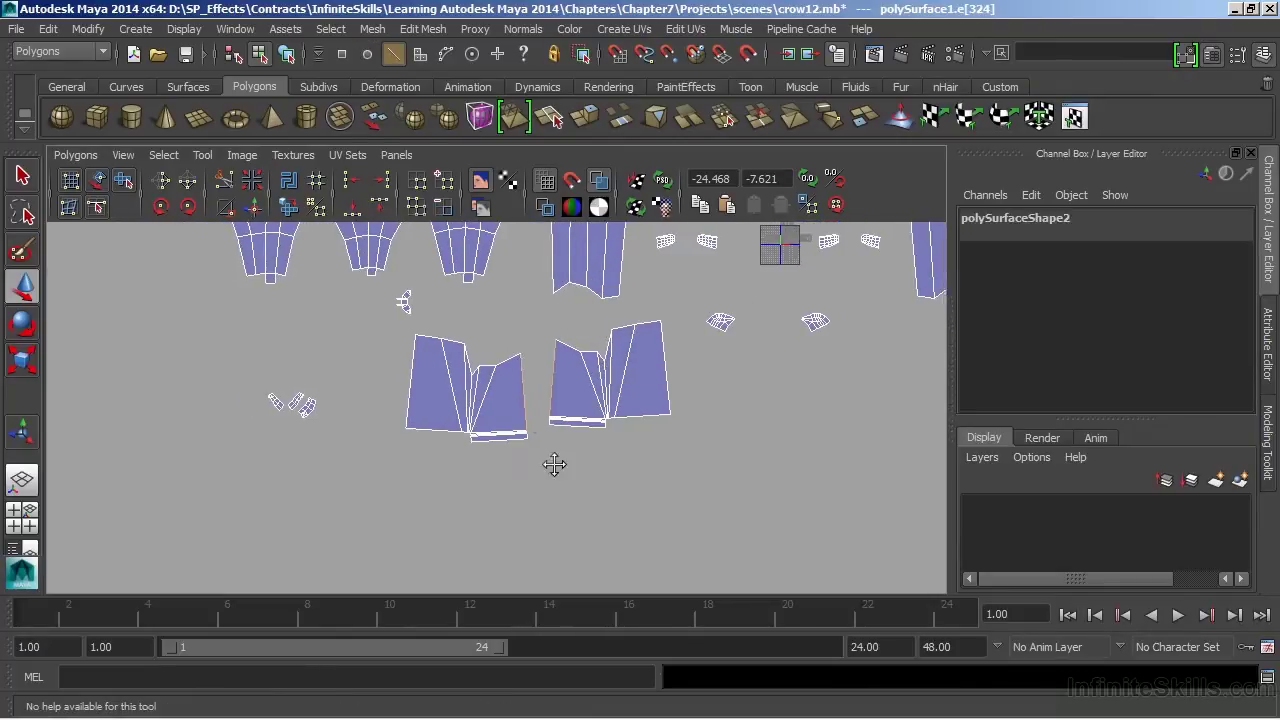
pyautogui.scroll(3, 551, 463)
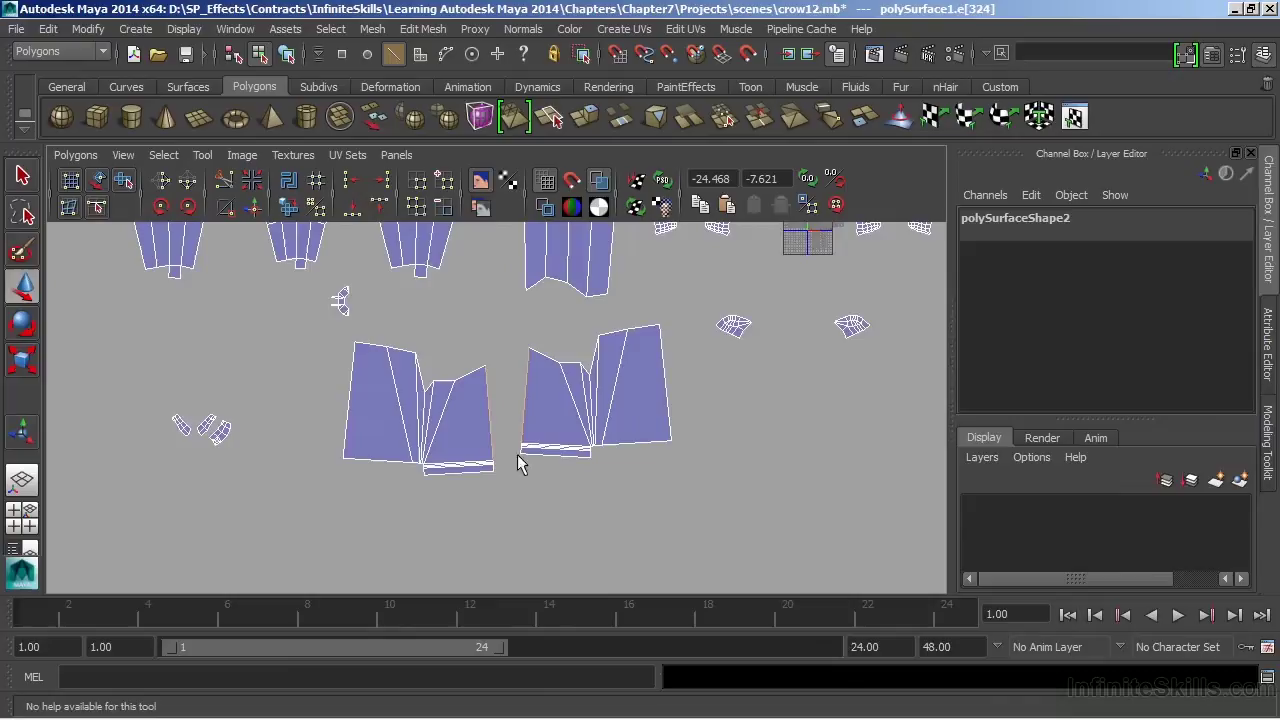
pyautogui.keyDown('alt'); pyautogui.moveTo(471, 433); pyautogui.dragTo(854, 489, button='right'); pyautogui.keyUp('alt')
pyautogui.press('space')
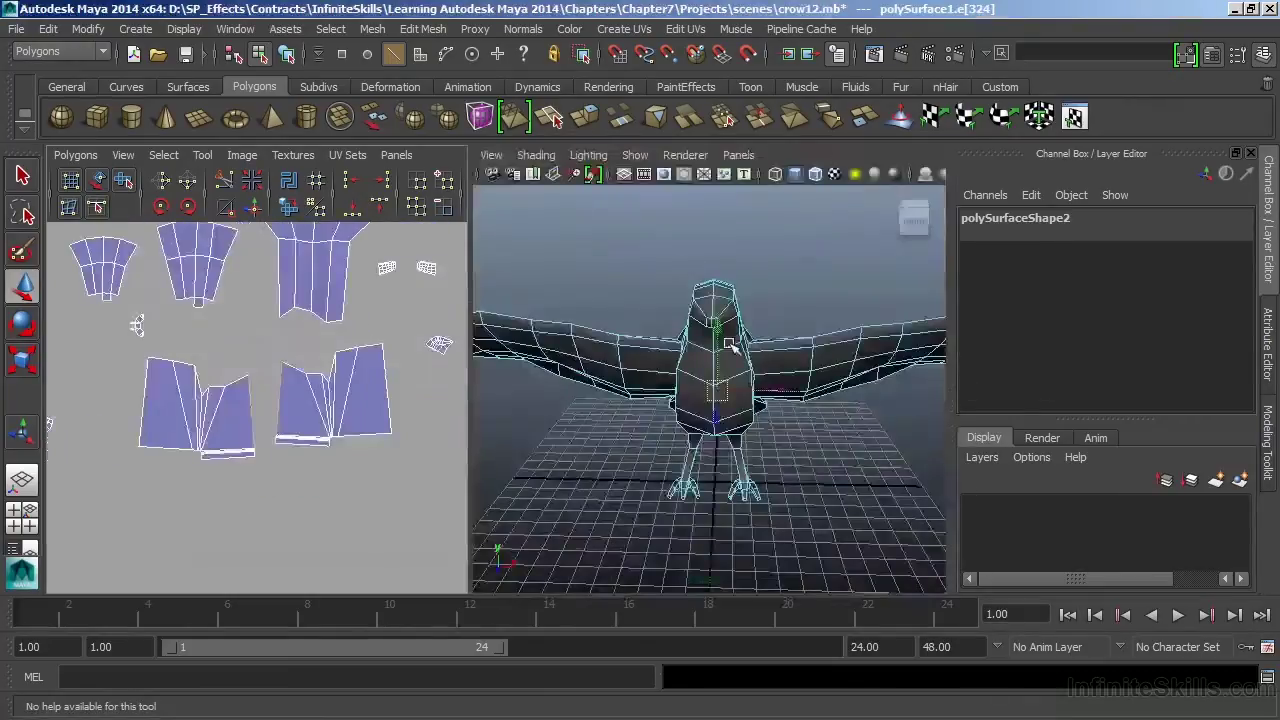
pyautogui.keyDown('alt'); pyautogui.moveTo(760, 465); pyautogui.dragTo(663, 366); pyautogui.keyUp('alt')
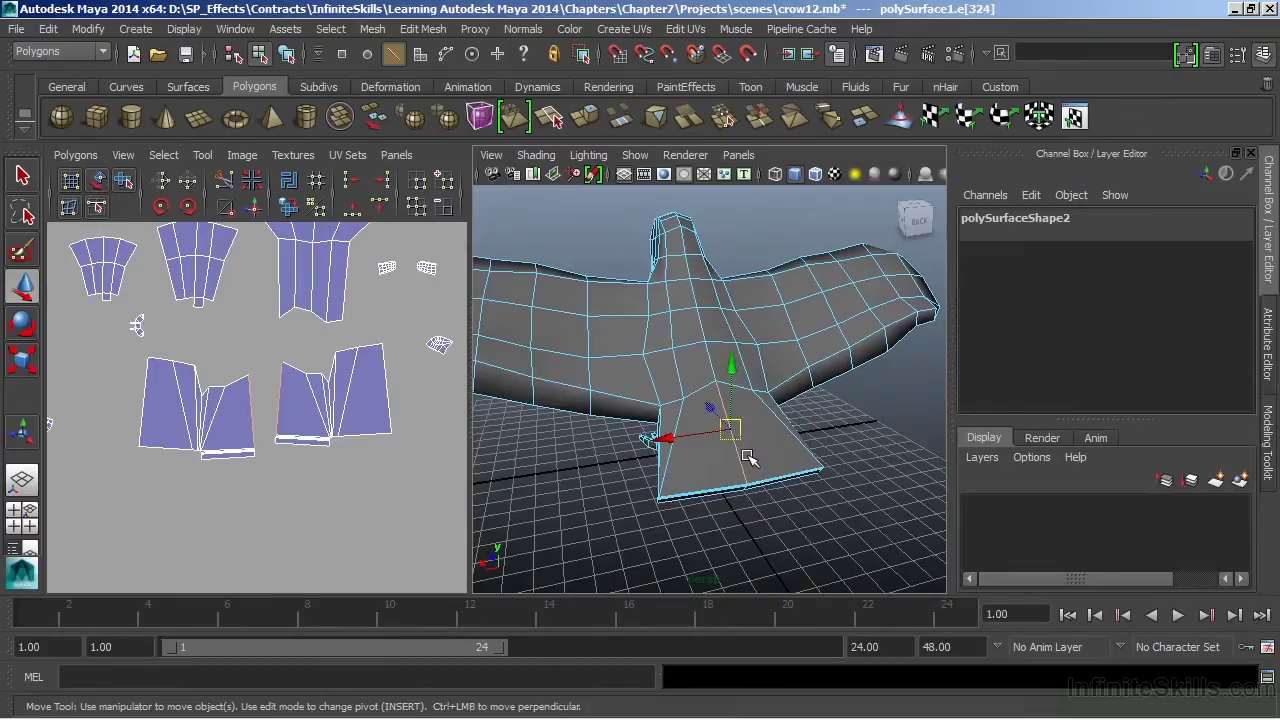
pyautogui.press('t')
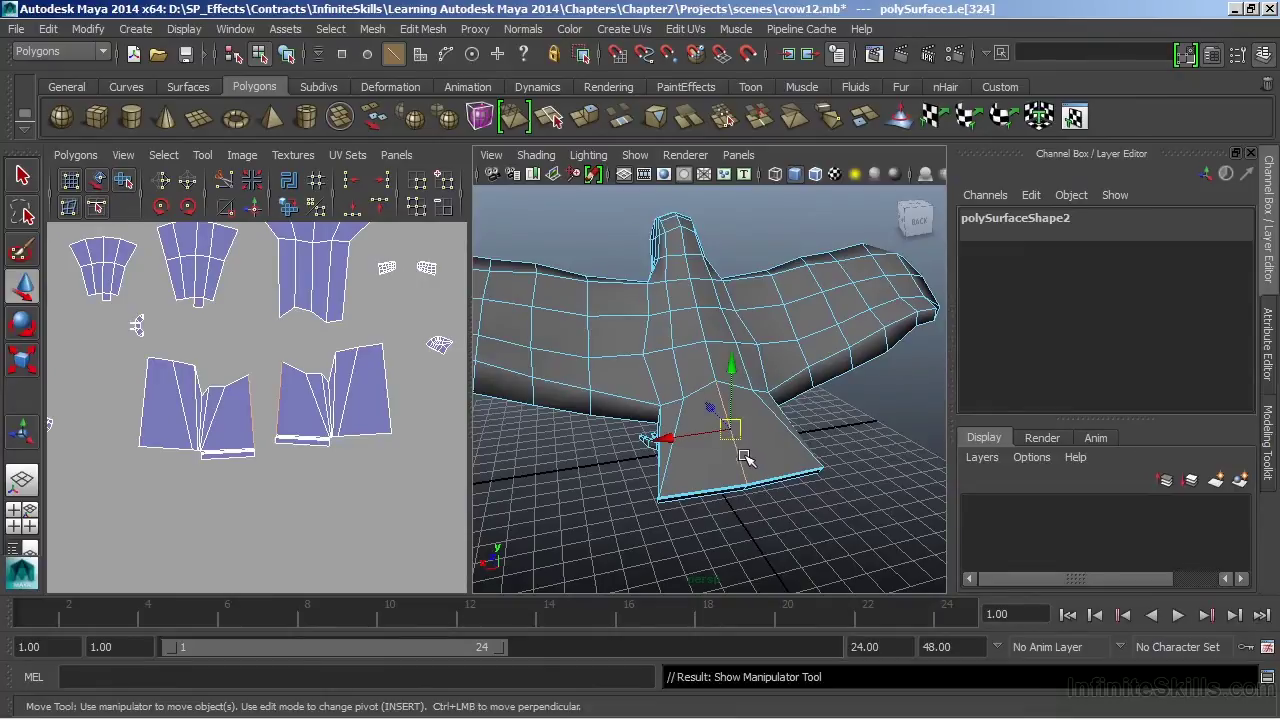
pyautogui.keyDown('alt'); pyautogui.moveTo(520, 420); pyautogui.dragTo(722, 344); pyautogui.keyUp('alt')
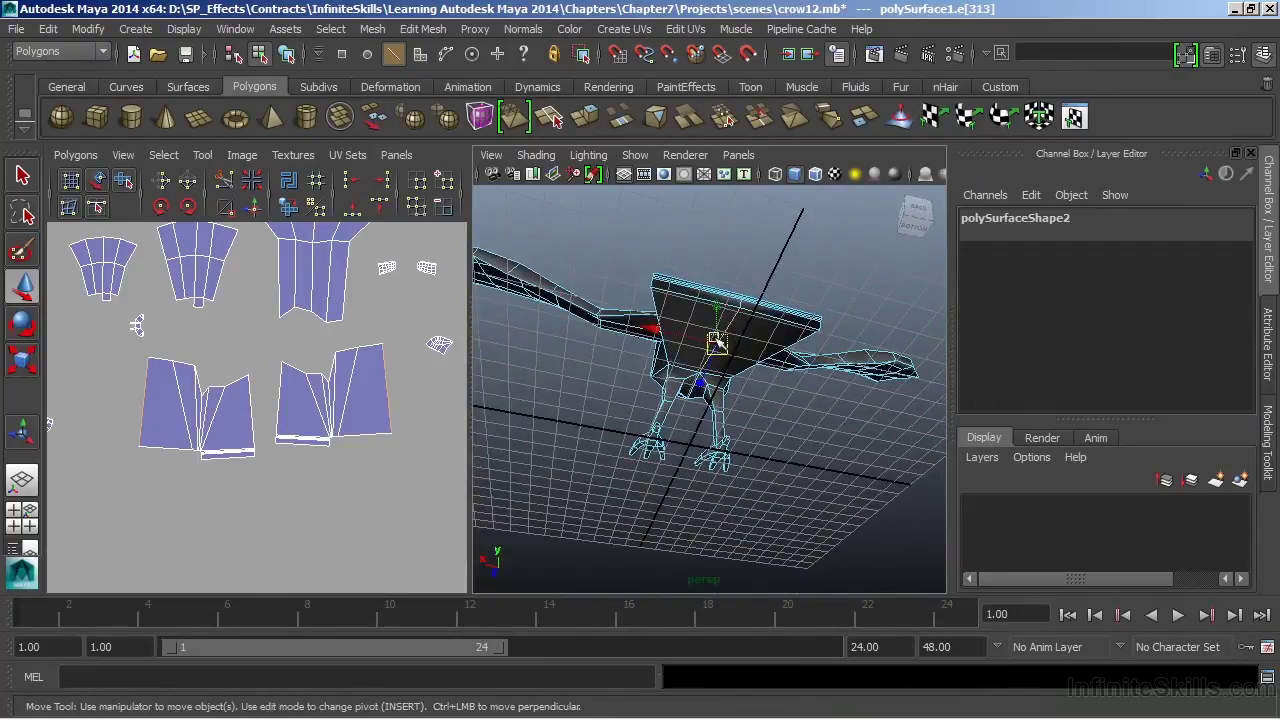
pyautogui.keyDown('alt'); pyautogui.moveTo(716, 350); pyautogui.dragTo(674, 500); pyautogui.keyUp('alt')
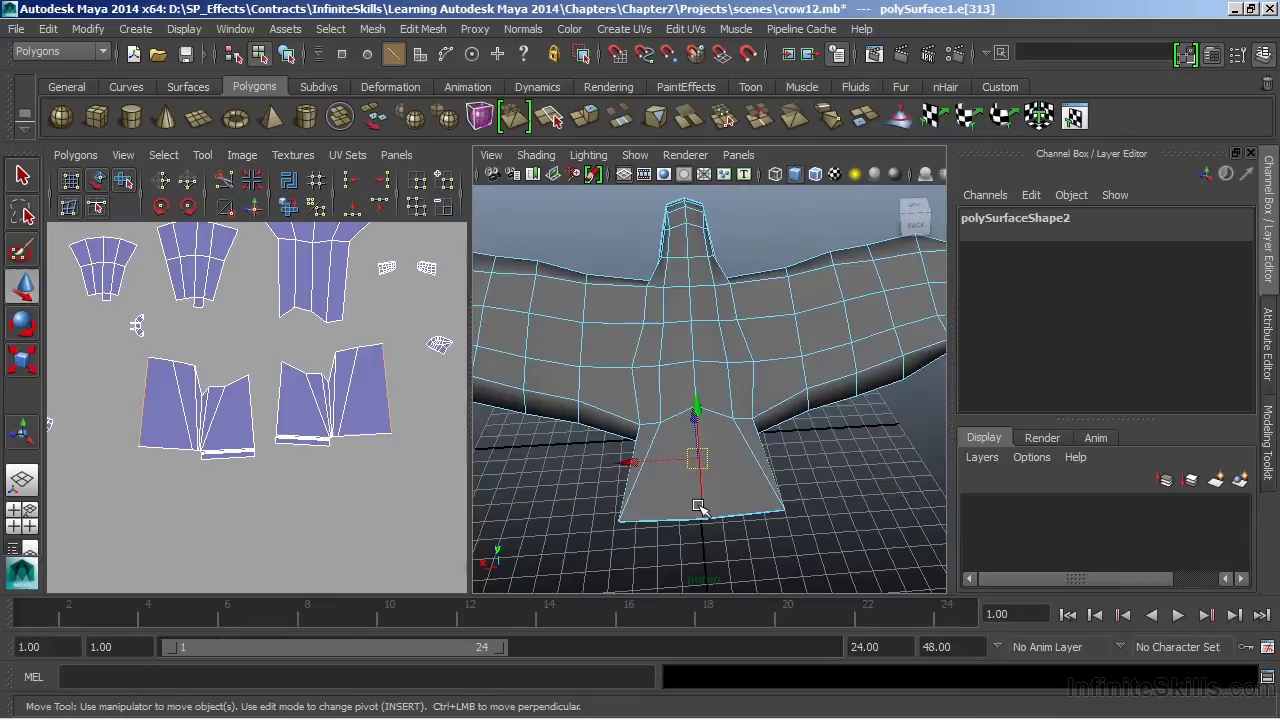
# Step: Select the facing inner border edges of the two tail shells and join the shells with Move and Sew
pyautogui.press('space')
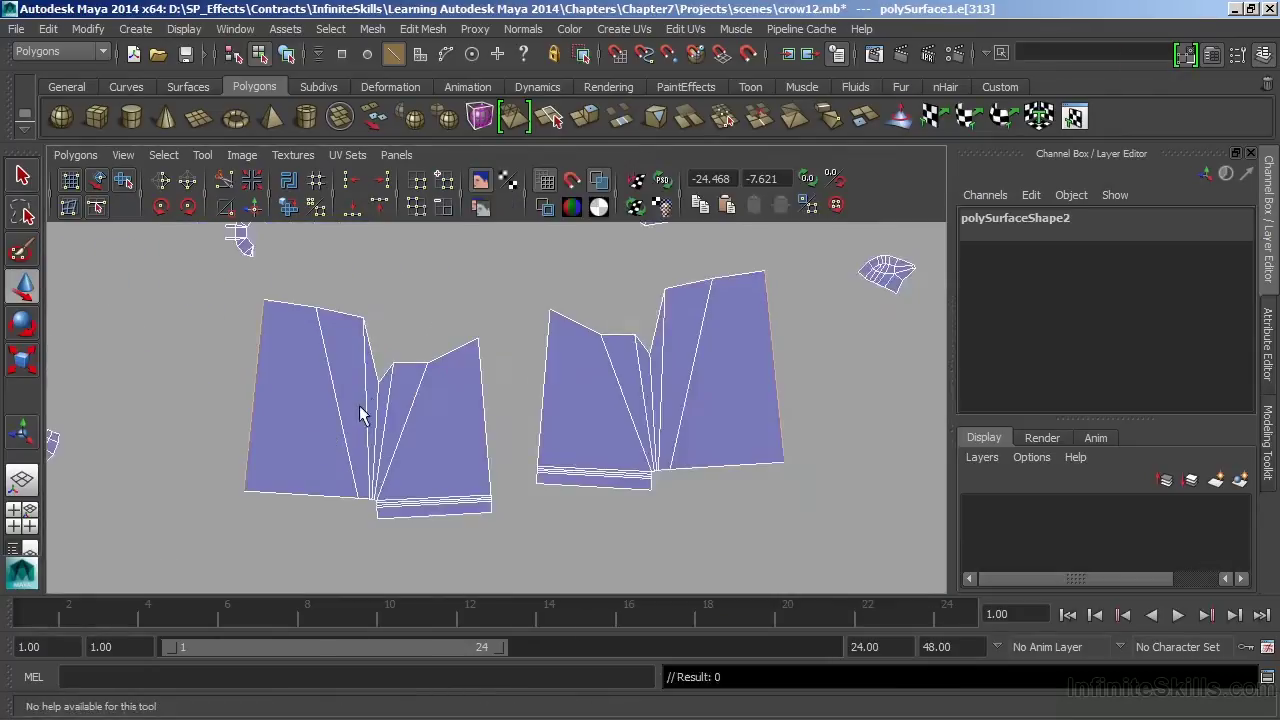
pyautogui.moveTo(506, 531); pyautogui.dragTo(505, 529)
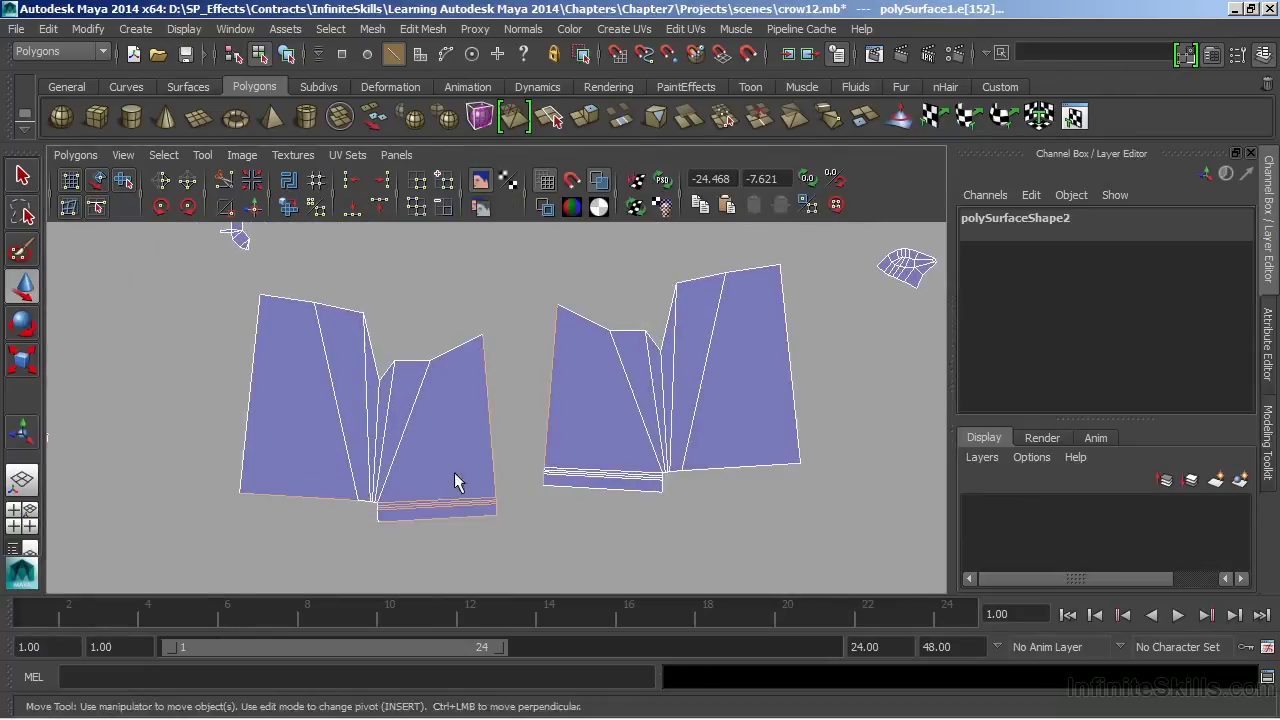
pyautogui.keyDown('alt'); pyautogui.moveTo(520, 517); pyautogui.dragTo(490, 484, button='middle'); pyautogui.keyUp('alt')
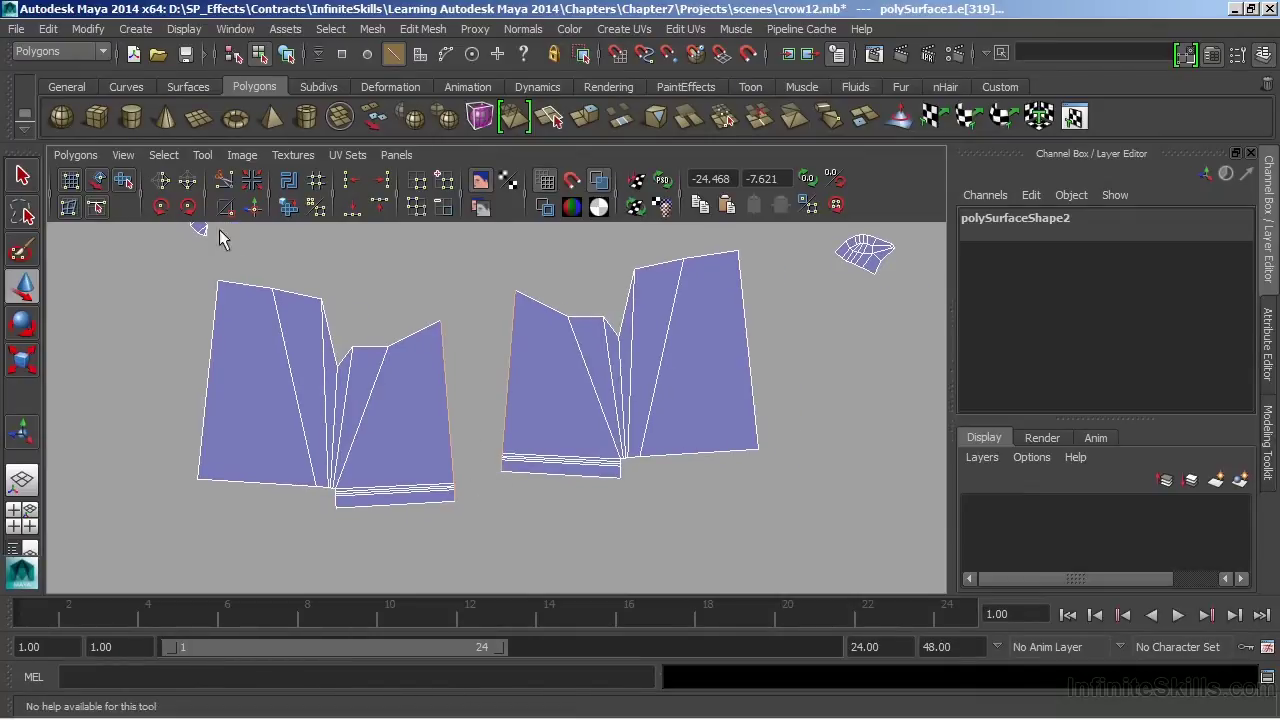
pyautogui.click(254, 207)
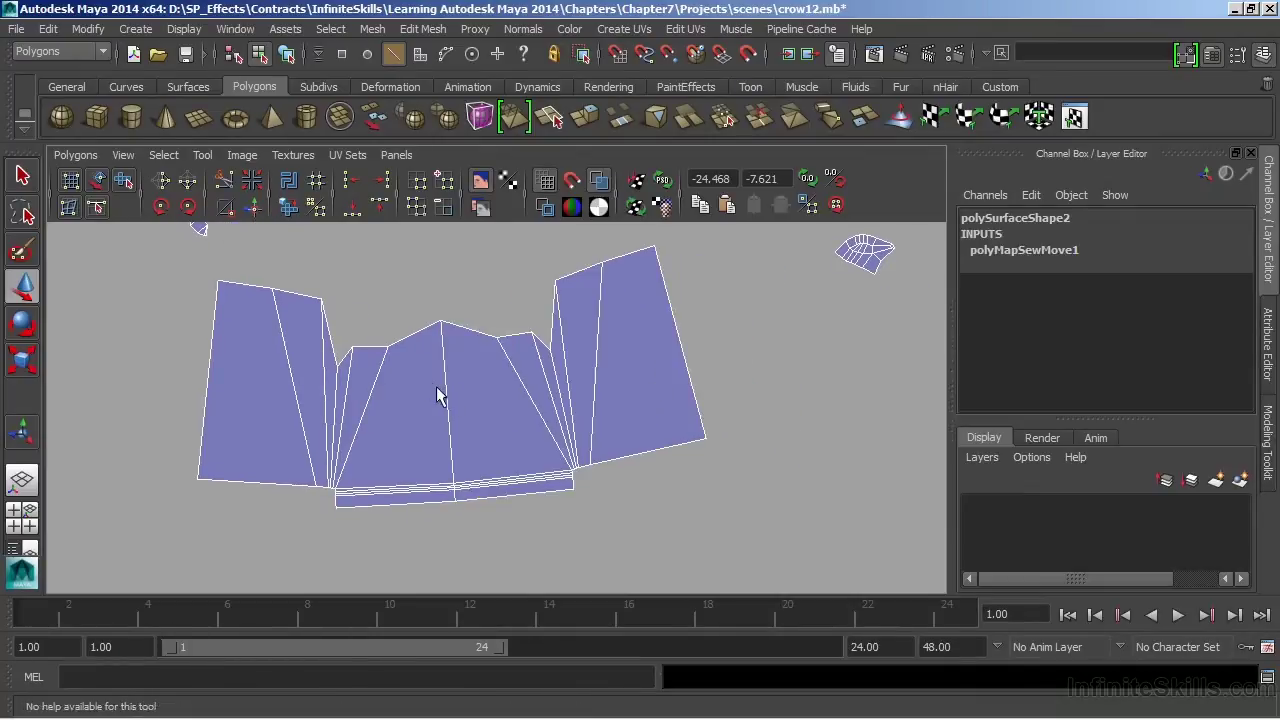
# Step: Select all UVs of the joined tail shell, unfold it with the Smooth UV Tool, and clear the selection
pyautogui.moveTo(440, 393); pyautogui.dragTo(511, 394, button='right')
pyautogui.scroll(-1, 511, 394)
pyautogui.scroll(-2, 562, 428)
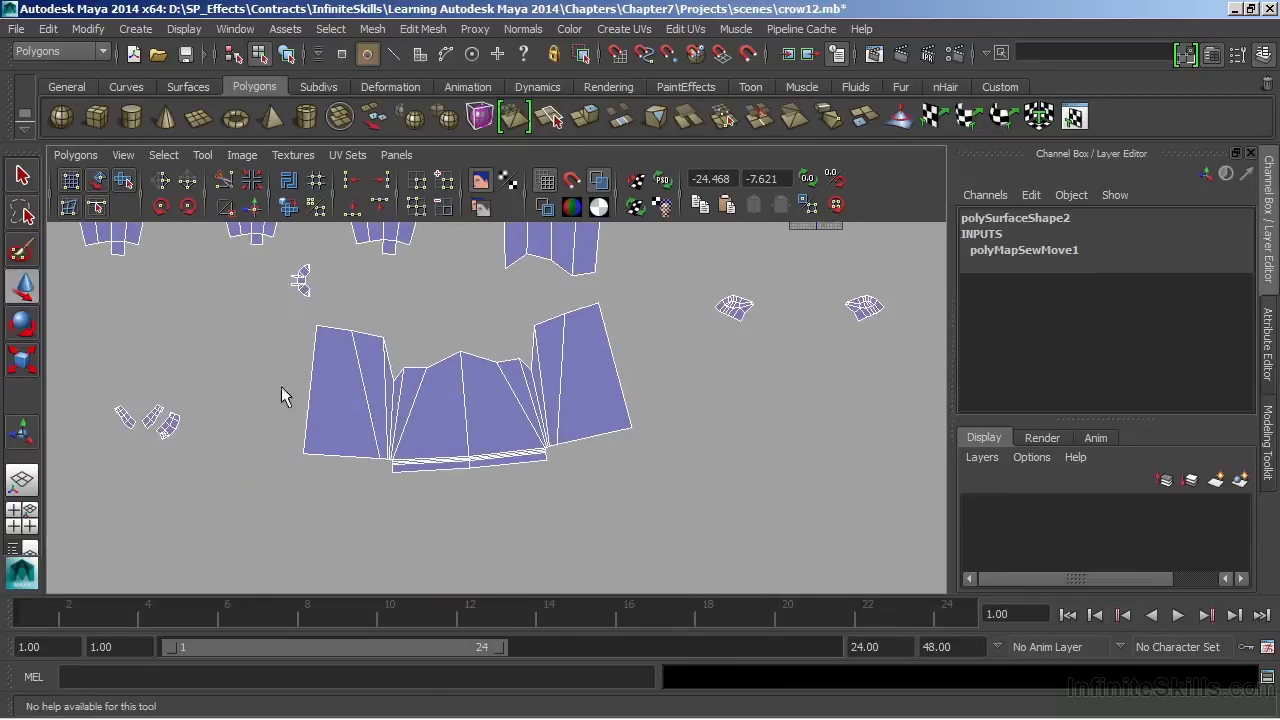
pyautogui.moveTo(306, 309); pyautogui.dragTo(660, 512)
pyautogui.press('w')
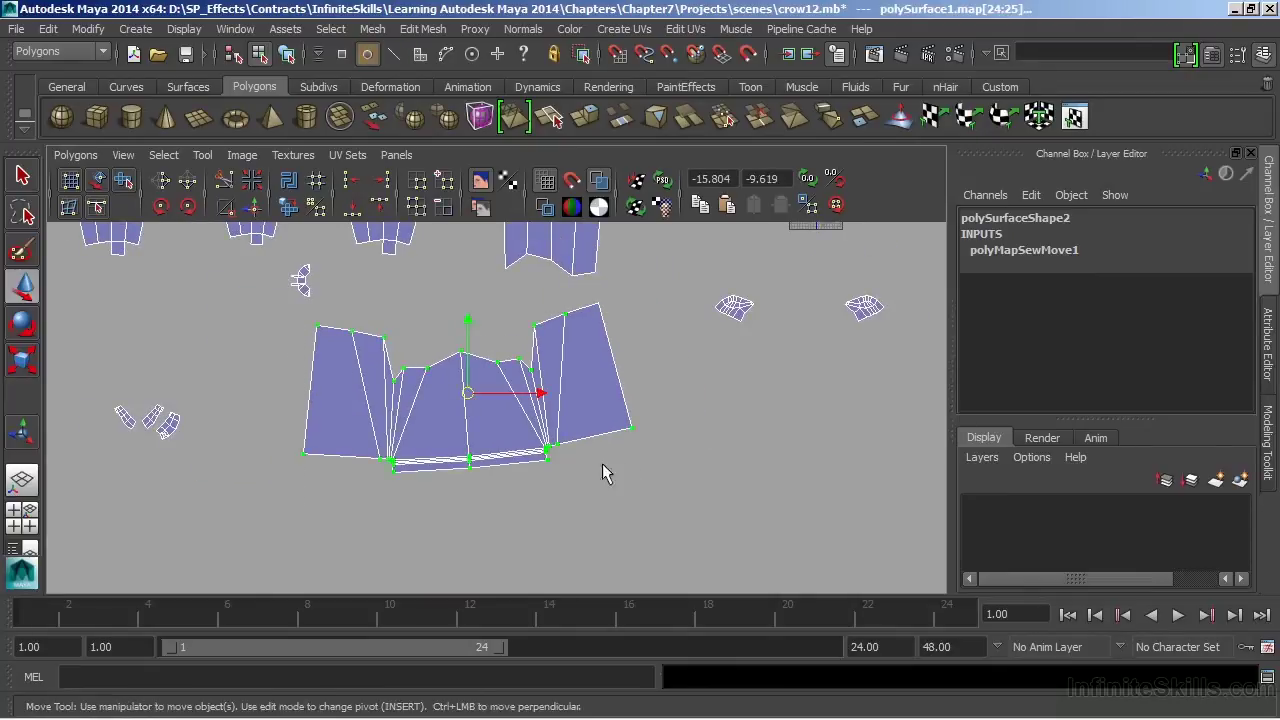
pyautogui.click(165, 155)
pyautogui.click(172, 222)
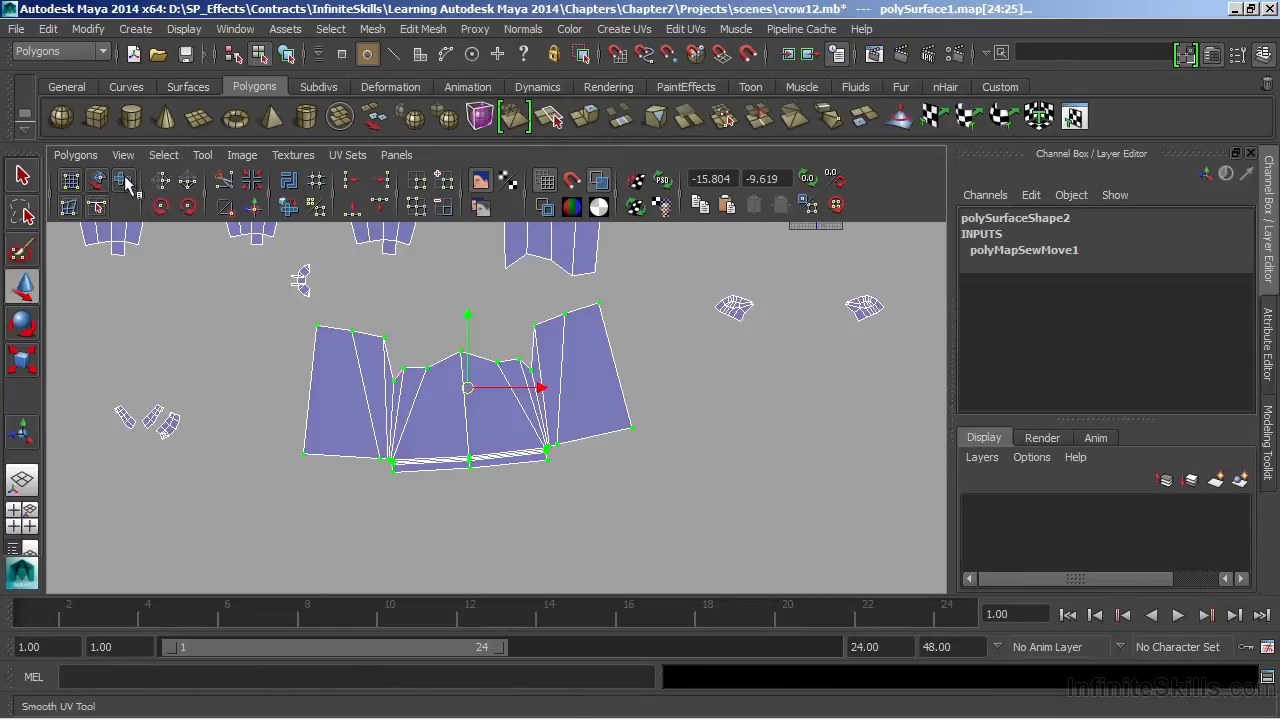
pyautogui.click(124, 180)
pyautogui.moveTo(296, 480); pyautogui.dragTo(471, 487)
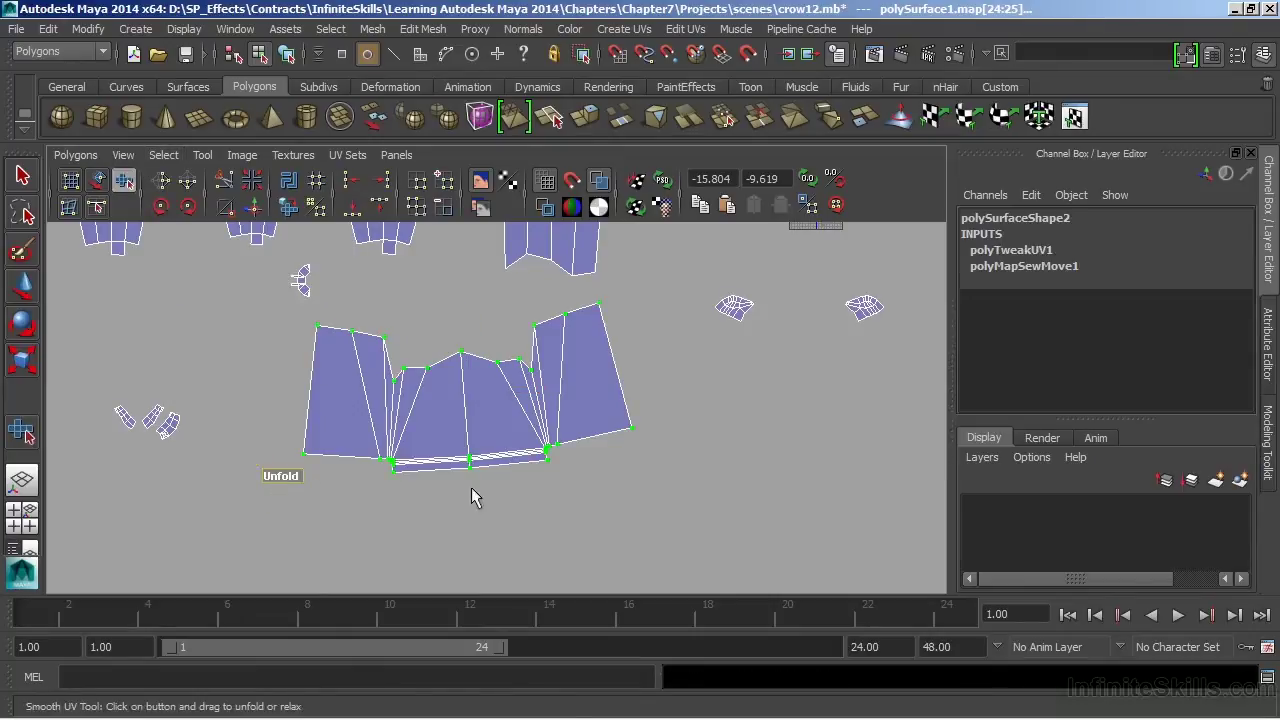
pyautogui.moveTo(807, 487); pyautogui.dragTo(808, 487)
pyautogui.click(387, 467)
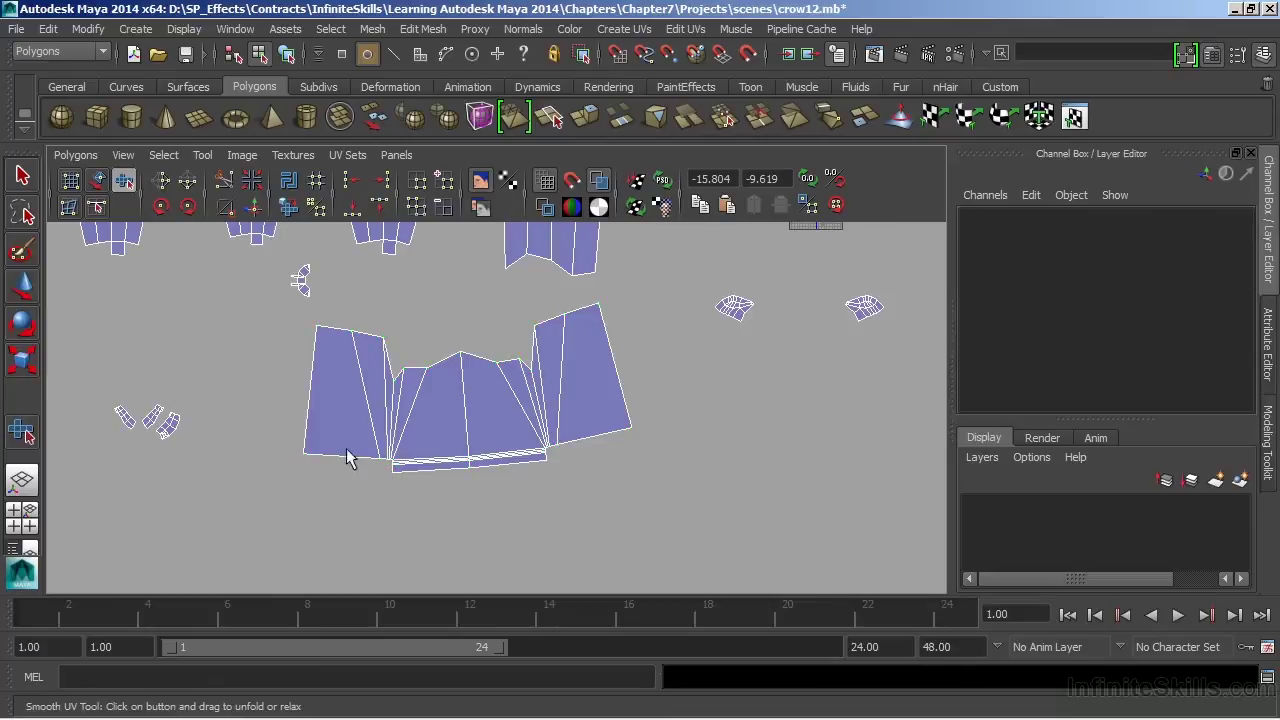
# Step: Select a UV on the crow's back to locate the matching body shell in the UV layout
pyautogui.keyDown('alt'); pyautogui.moveTo(408, 380); pyautogui.dragTo(600, 409, button='middle'); pyautogui.keyUp('alt')
pyautogui.keyDown('alt'); pyautogui.moveTo(608, 336); pyautogui.dragTo(426, 443, button='middle'); pyautogui.keyUp('alt')
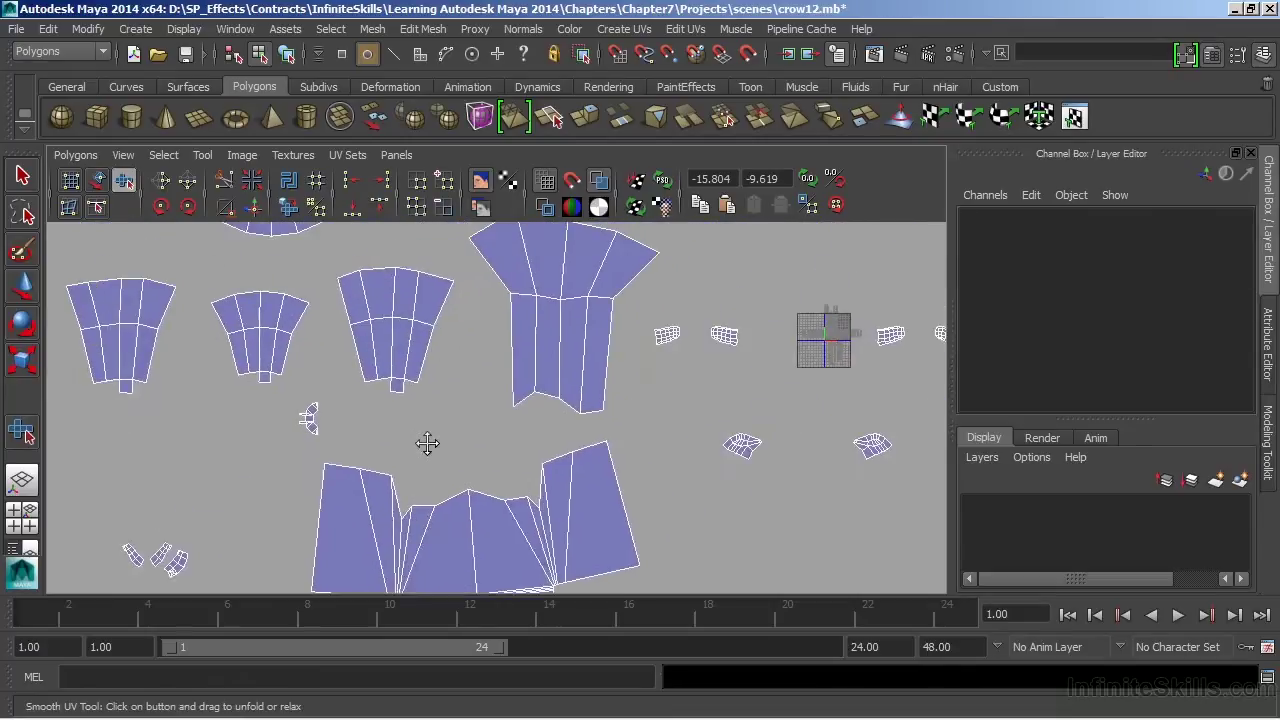
pyautogui.keyDown('alt'); pyautogui.moveTo(563, 398); pyautogui.dragTo(523, 346, button='middle'); pyautogui.keyUp('alt')
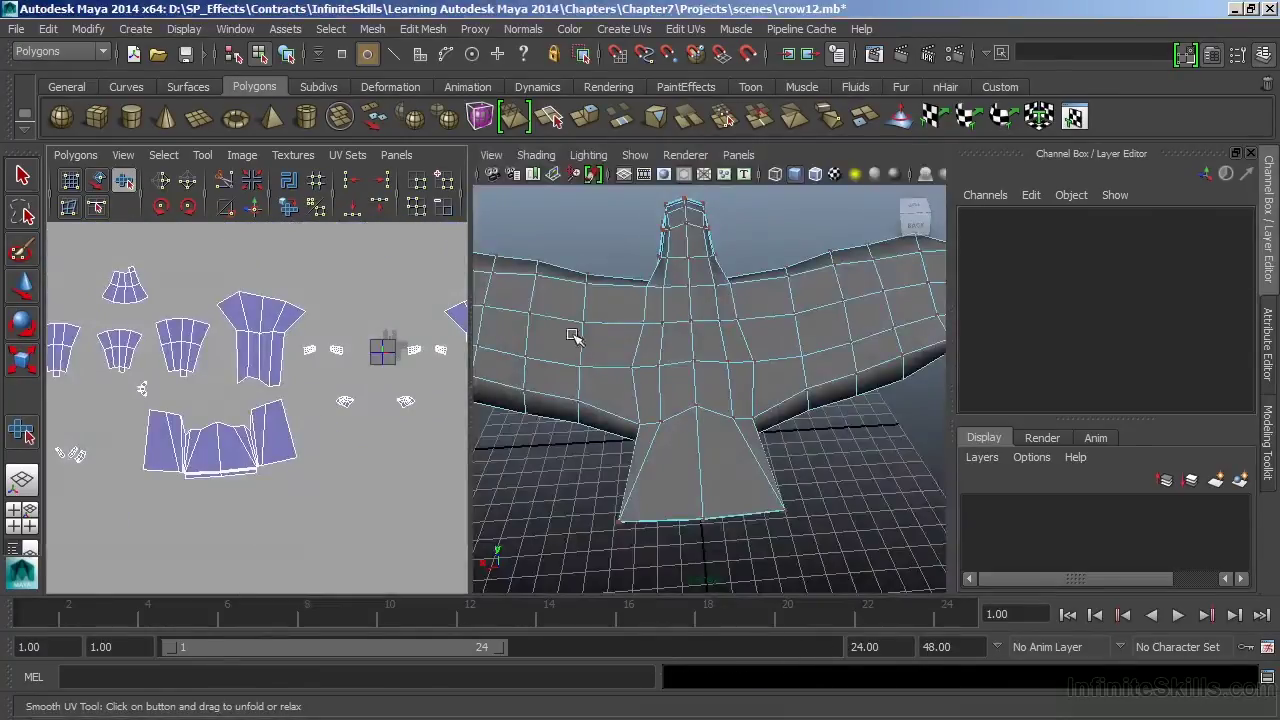
pyautogui.moveTo(683, 322); pyautogui.dragTo(750, 260, button='right')
pyautogui.click(667, 323)
pyautogui.keyDown('alt'); pyautogui.moveTo(596, 401); pyautogui.dragTo(644, 395); pyautogui.keyUp('alt')
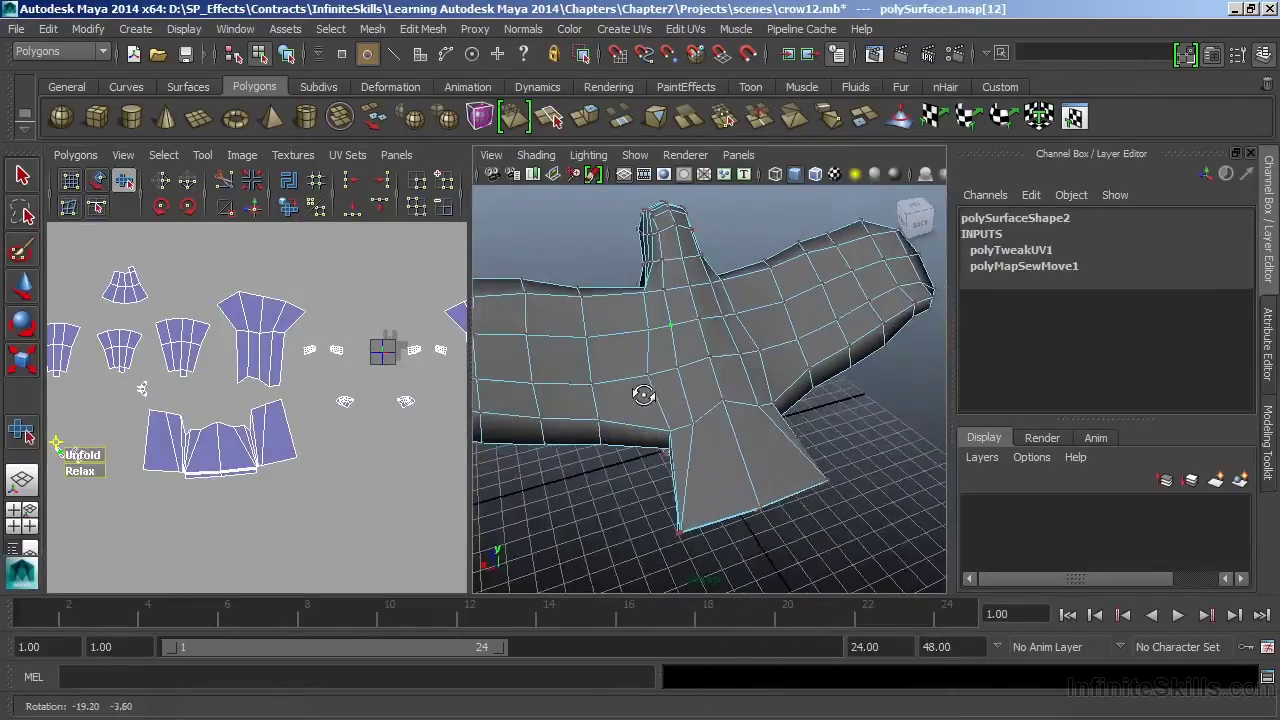
pyautogui.press('q')
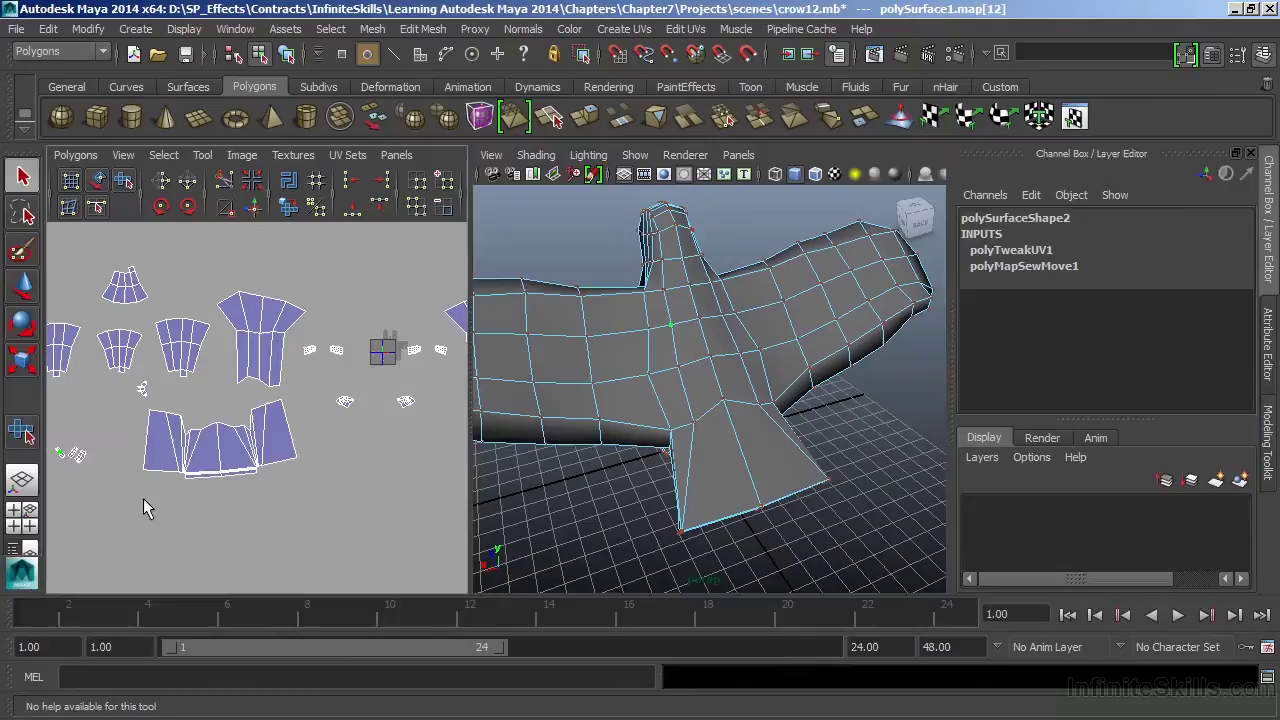
pyautogui.keyDown('alt'); pyautogui.moveTo(146, 498); pyautogui.dragTo(183, 493, button='middle'); pyautogui.keyUp('alt')
pyautogui.keyDown('alt'); pyautogui.moveTo(97, 438); pyautogui.dragTo(175, 440, button='right'); pyautogui.keyUp('alt')
pyautogui.press('space')
pyautogui.keyDown('alt'); pyautogui.moveTo(727, 317); pyautogui.dragTo(802, 271, button='middle'); pyautogui.keyUp('alt')
pyautogui.keyDown('alt'); pyautogui.moveTo(802, 271); pyautogui.dragTo(715, 300, button='right'); pyautogui.keyUp('alt')
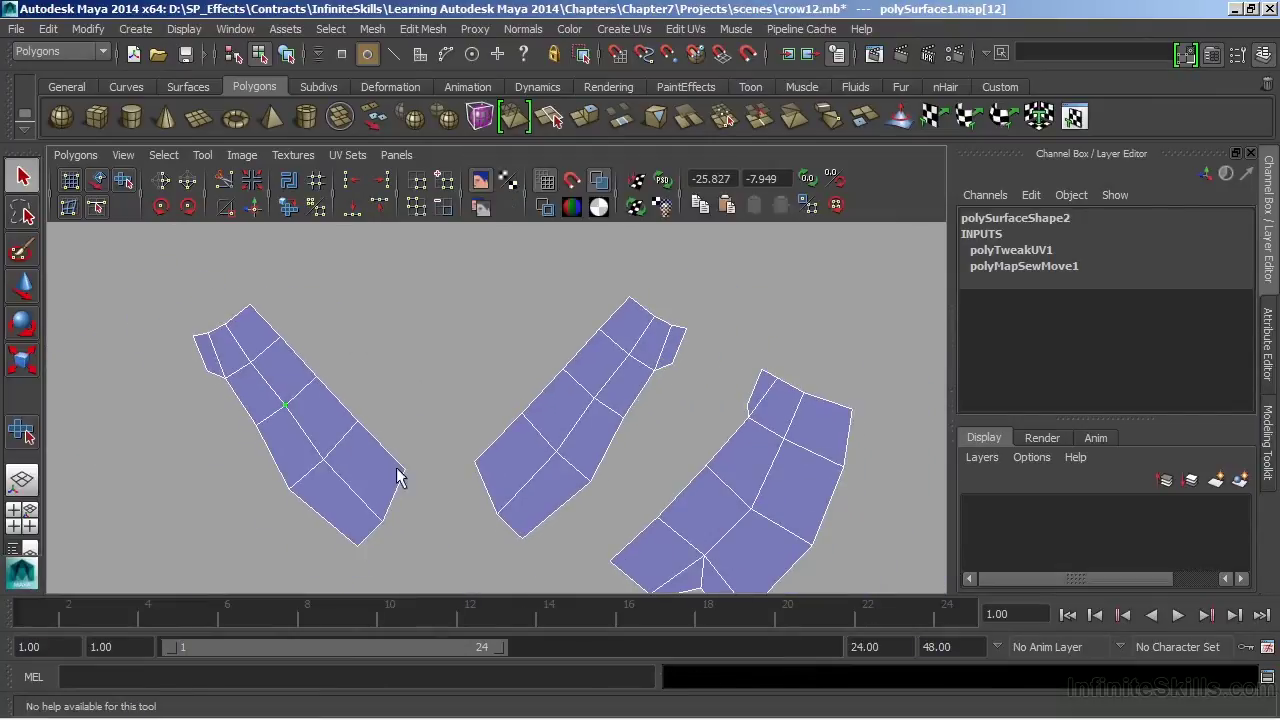
# Step: Select the centre border edges of the crow's back shell, check them on the model, and join the two halves with Move and Sew
pyautogui.moveTo(394, 383); pyautogui.dragTo(393, 340, button='right')
pyautogui.click(314, 370)
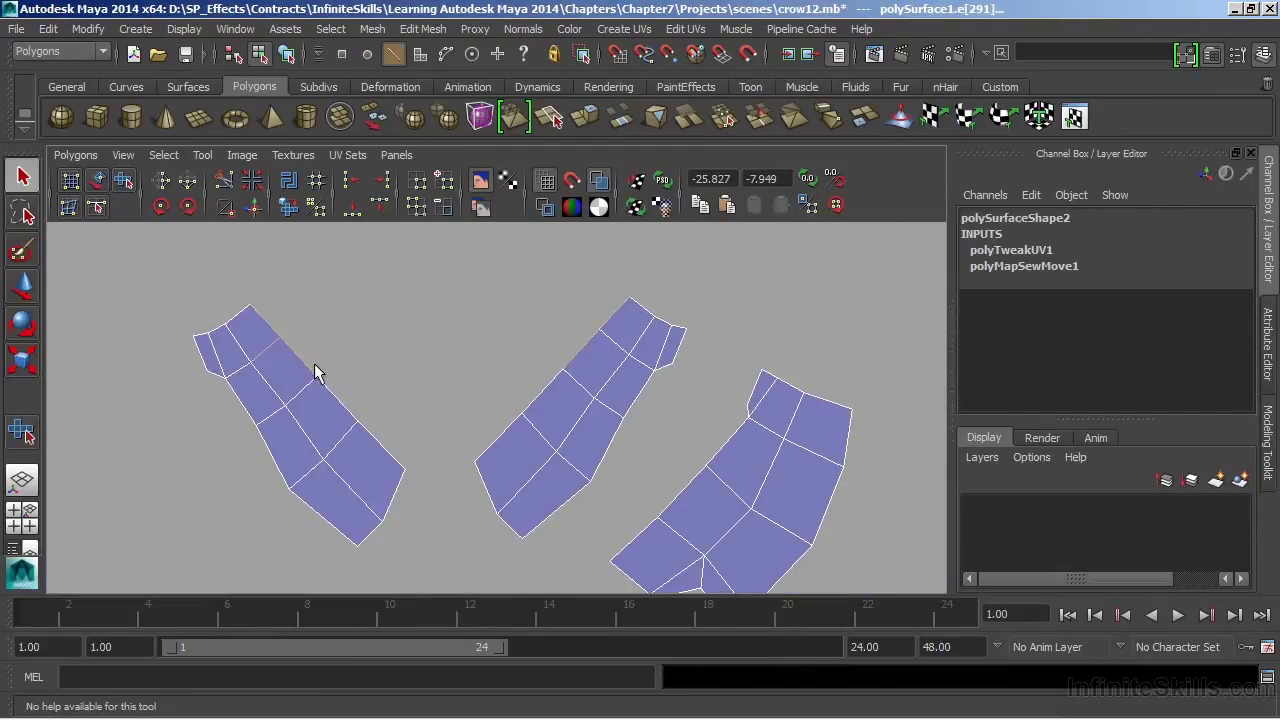
pyautogui.press('space')
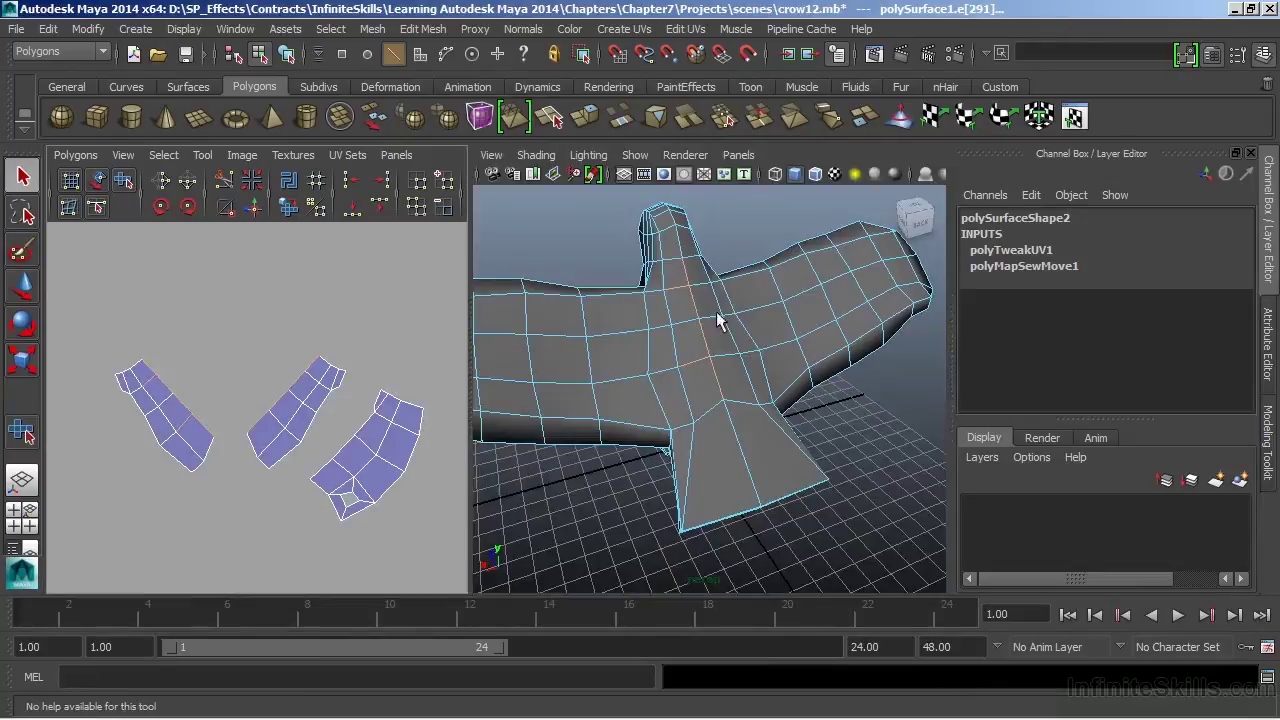
pyautogui.keyDown('alt'); pyautogui.moveTo(707, 336); pyautogui.dragTo(763, 443); pyautogui.keyUp('alt')
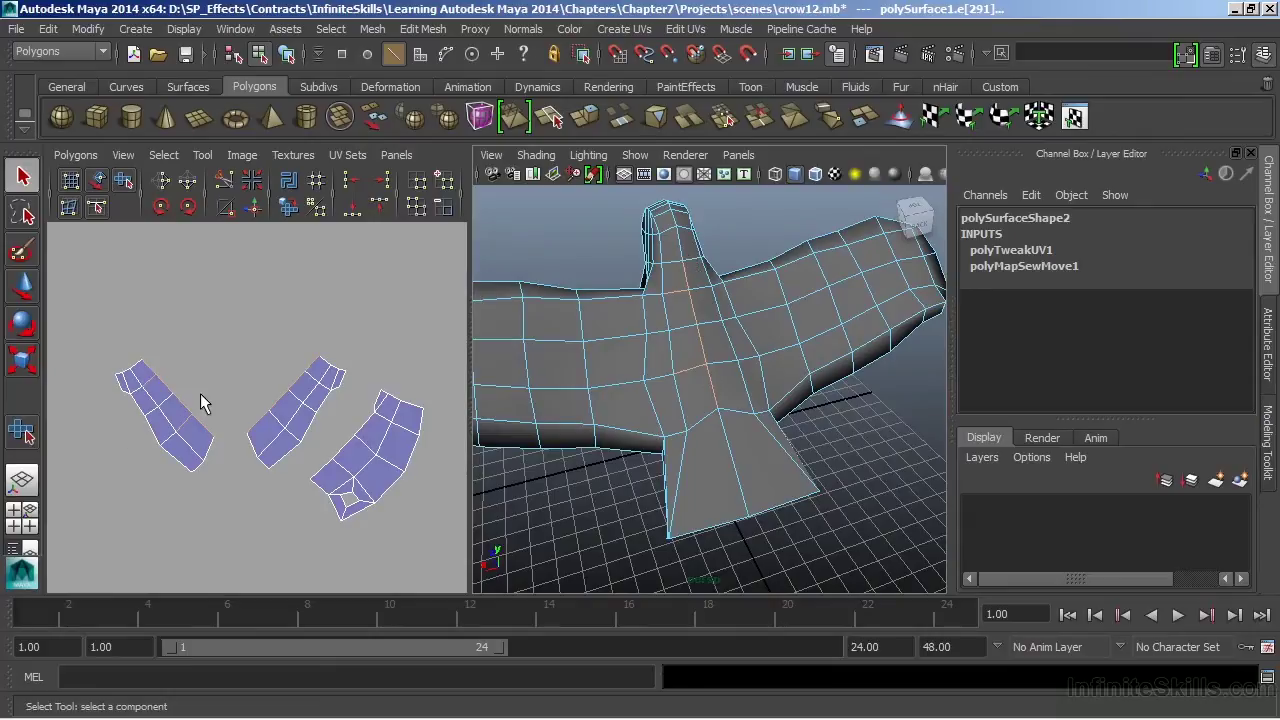
pyautogui.press('space')
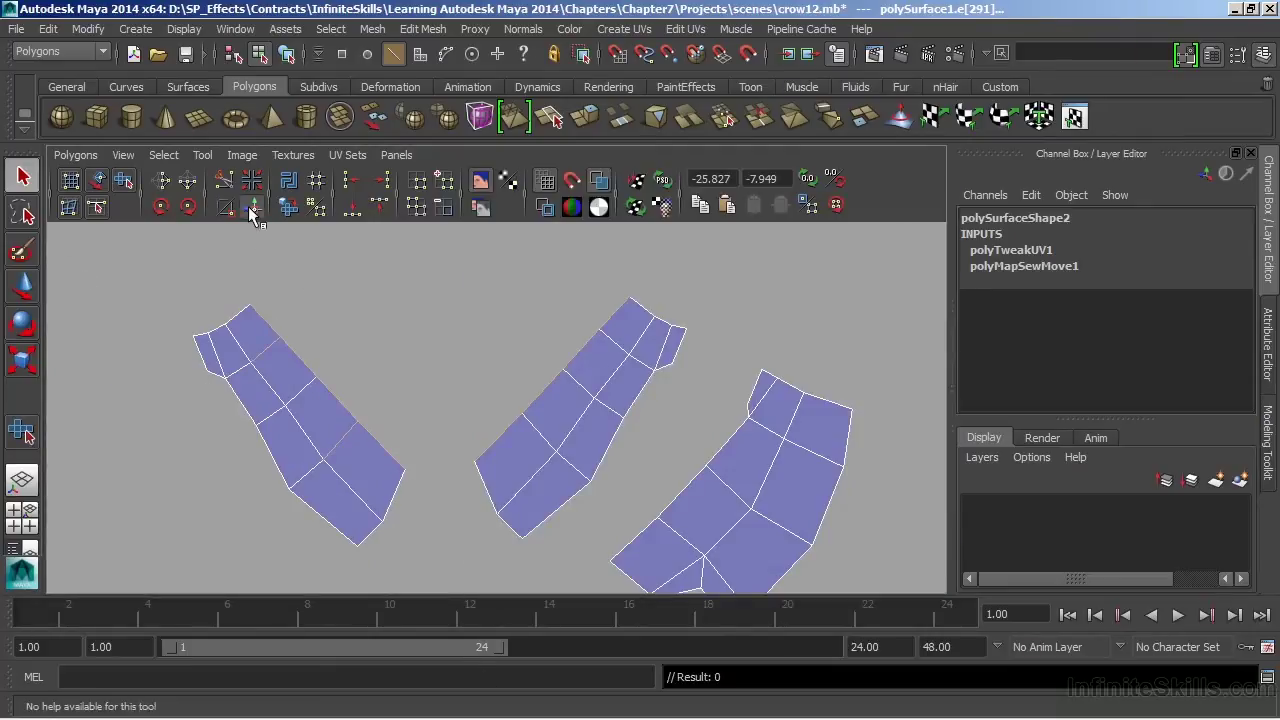
pyautogui.click(250, 207)
# Step: Select the centre edges running down the crow's chest and join the two chest shells with Move and Sew
pyautogui.keyDown('alt'); pyautogui.moveTo(650, 432); pyautogui.dragTo(533, 350, button='middle'); pyautogui.keyUp('alt')
pyautogui.keyDown('alt'); pyautogui.moveTo(533, 350); pyautogui.dragTo(455, 429, button='right'); pyautogui.keyUp('alt')
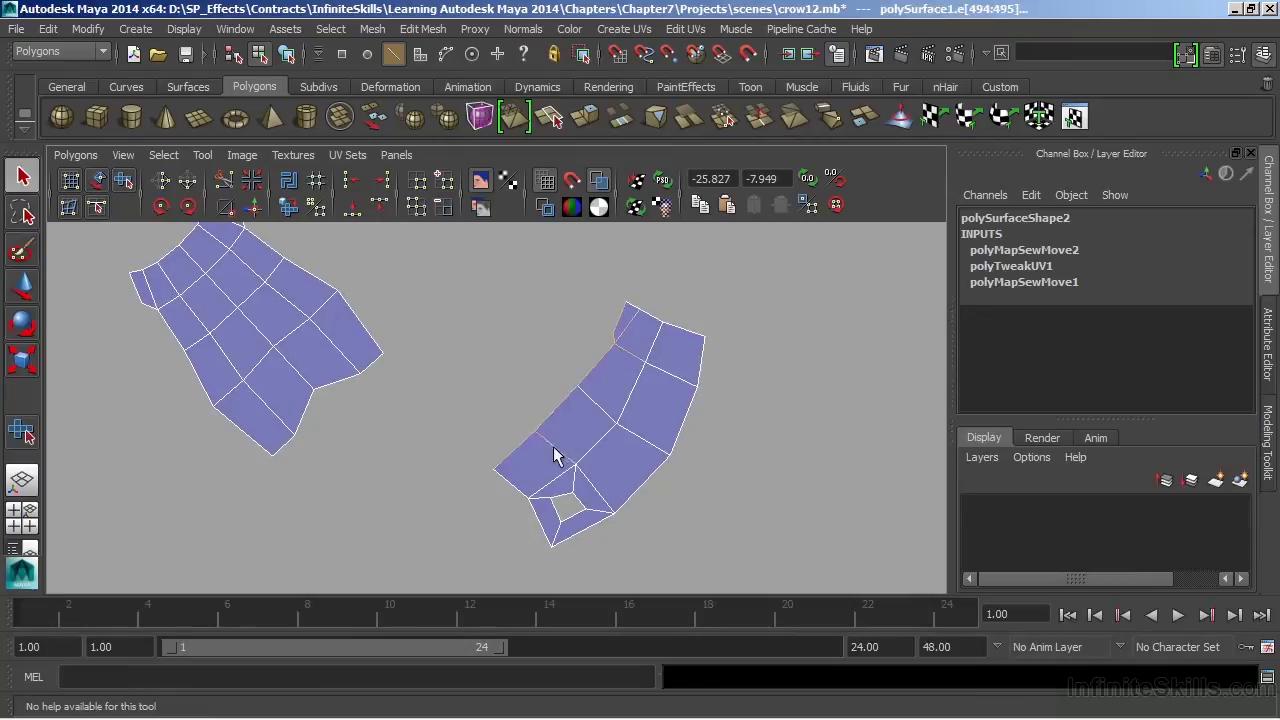
pyautogui.press('space')
pyautogui.press('space')
pyautogui.moveTo(634, 363)
pyautogui.keyDown('alt'); pyautogui.mouseDown()
pyautogui.moveTo(776, 364)
pyautogui.moveTo(889, 317)
pyautogui.moveTo(757, 391)
pyautogui.moveTo(680, 363)
pyautogui.moveTo(716, 362)
pyautogui.moveTo(714, 380)
pyautogui.moveTo(591, 291)
pyautogui.moveTo(594, 329)
pyautogui.moveTo(630, 365)
pyautogui.mouseUp(); pyautogui.keyUp('alt')
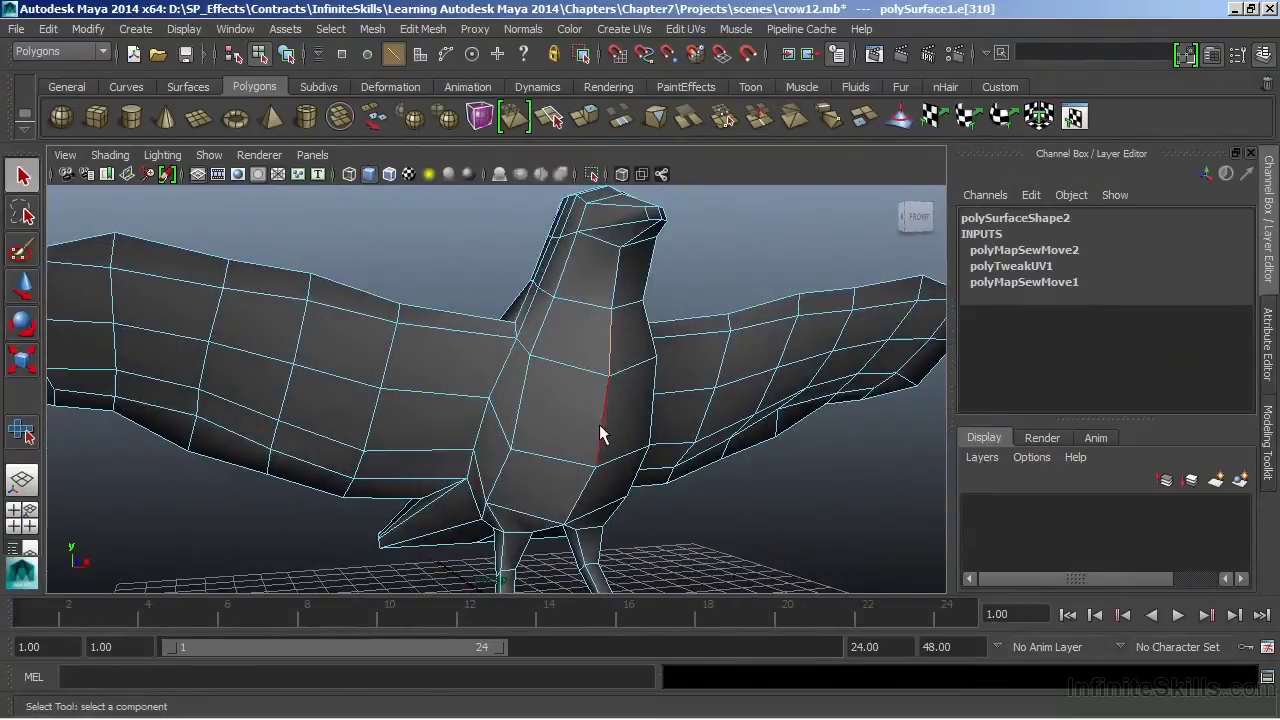
pyautogui.press('space')
pyautogui.press('space')
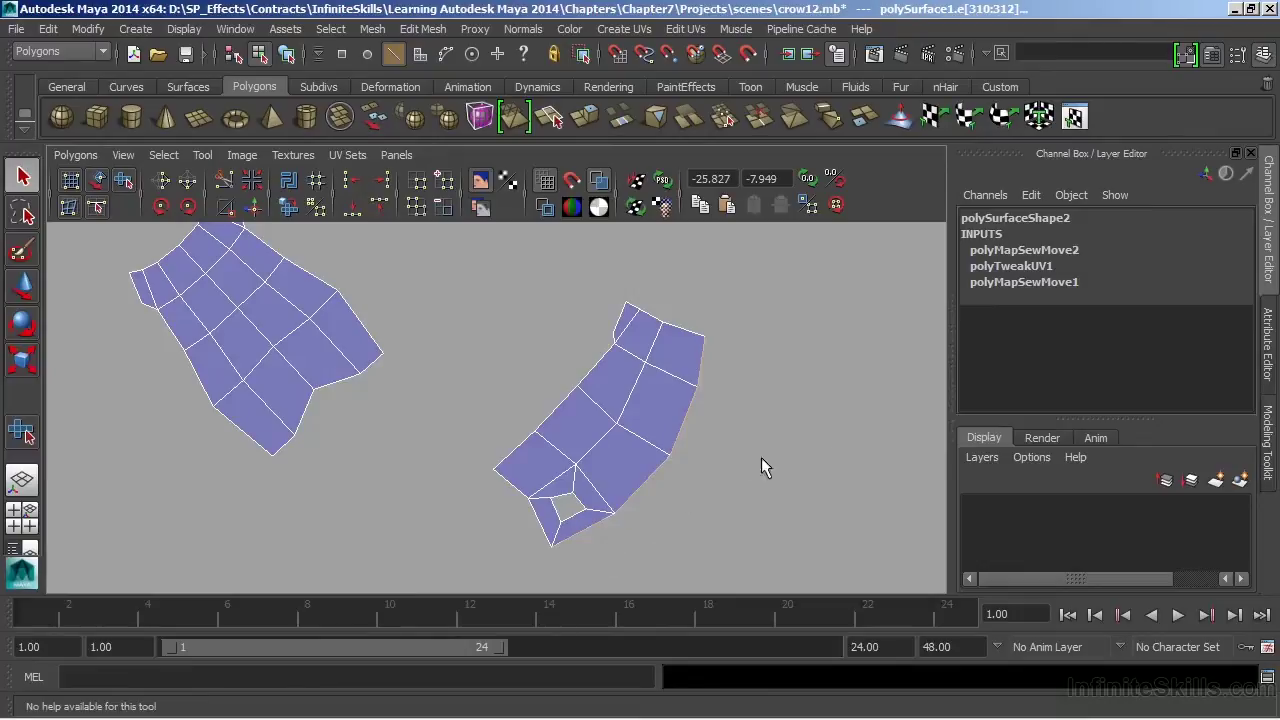
pyautogui.keyDown('alt'); pyautogui.moveTo(815, 459); pyautogui.dragTo(493, 459, button='right'); pyautogui.keyUp('alt')
pyautogui.press('a')
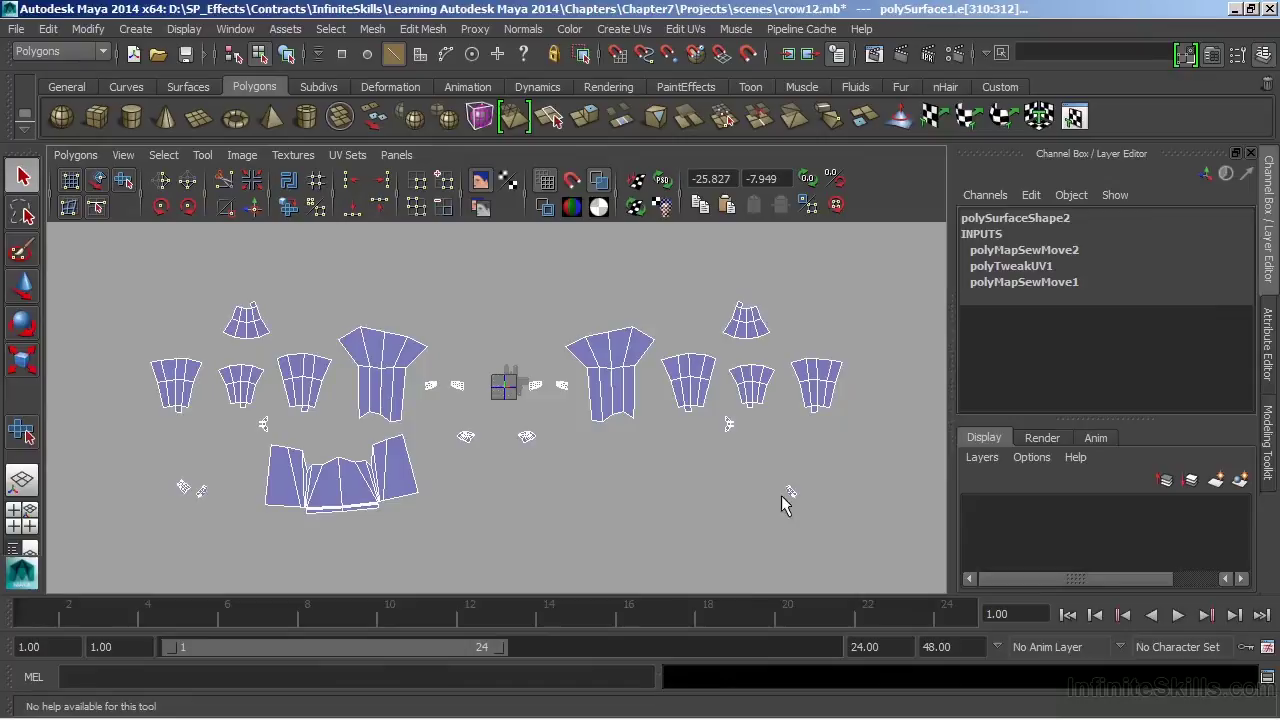
pyautogui.click(253, 210)
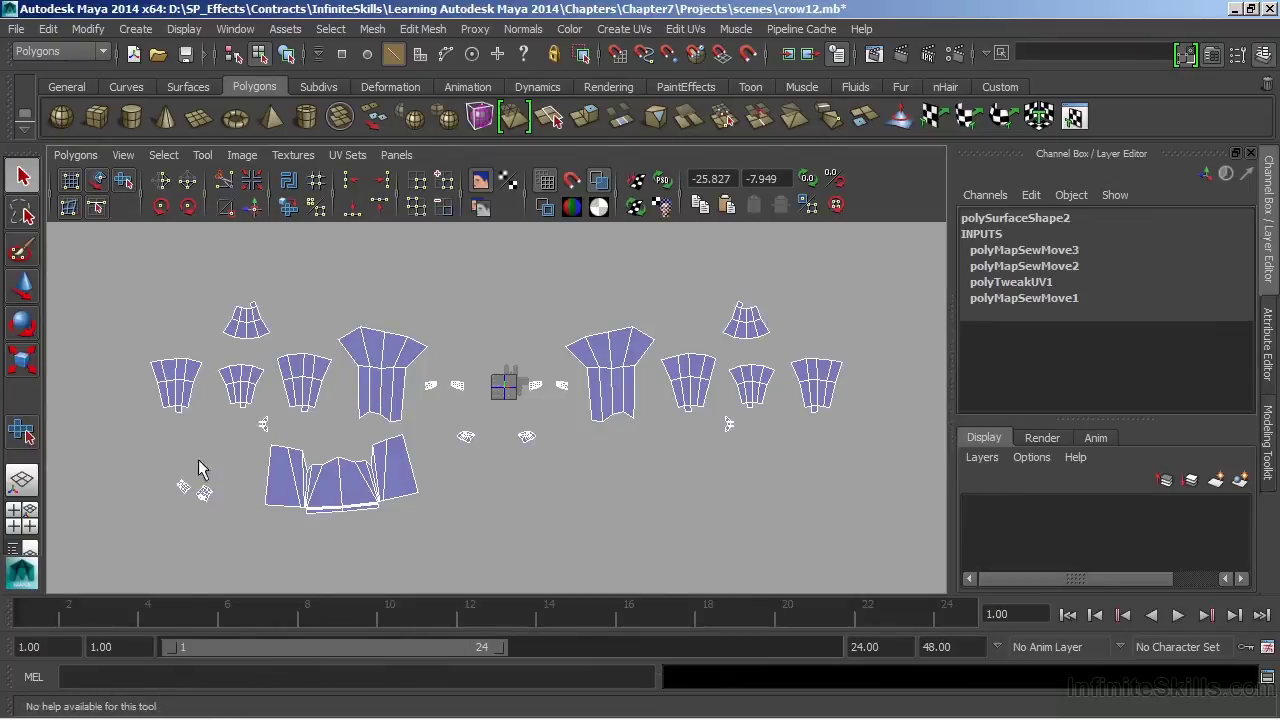
# Step: Select all UVs of the joined chest shell and unfold it with the Smooth UV Tool, repeating this for the joined back shell
pyautogui.press('f')
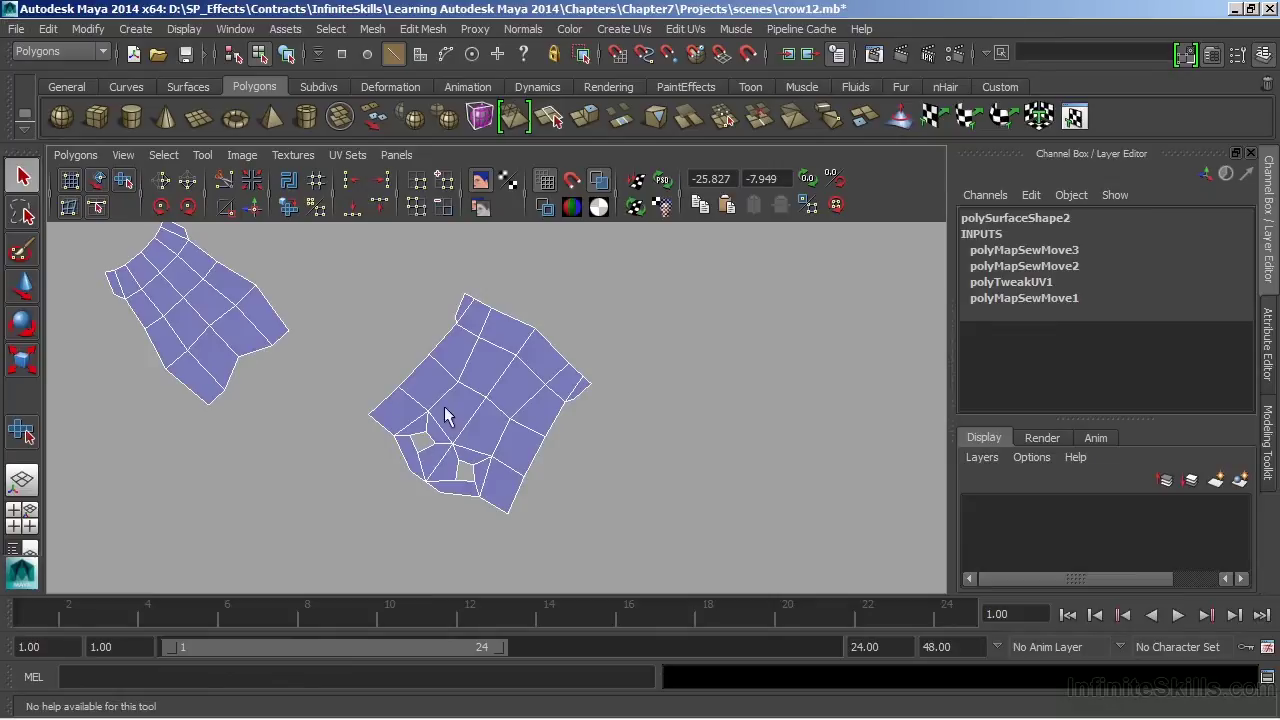
pyautogui.moveTo(494, 399); pyautogui.dragTo(508, 403, button='right')
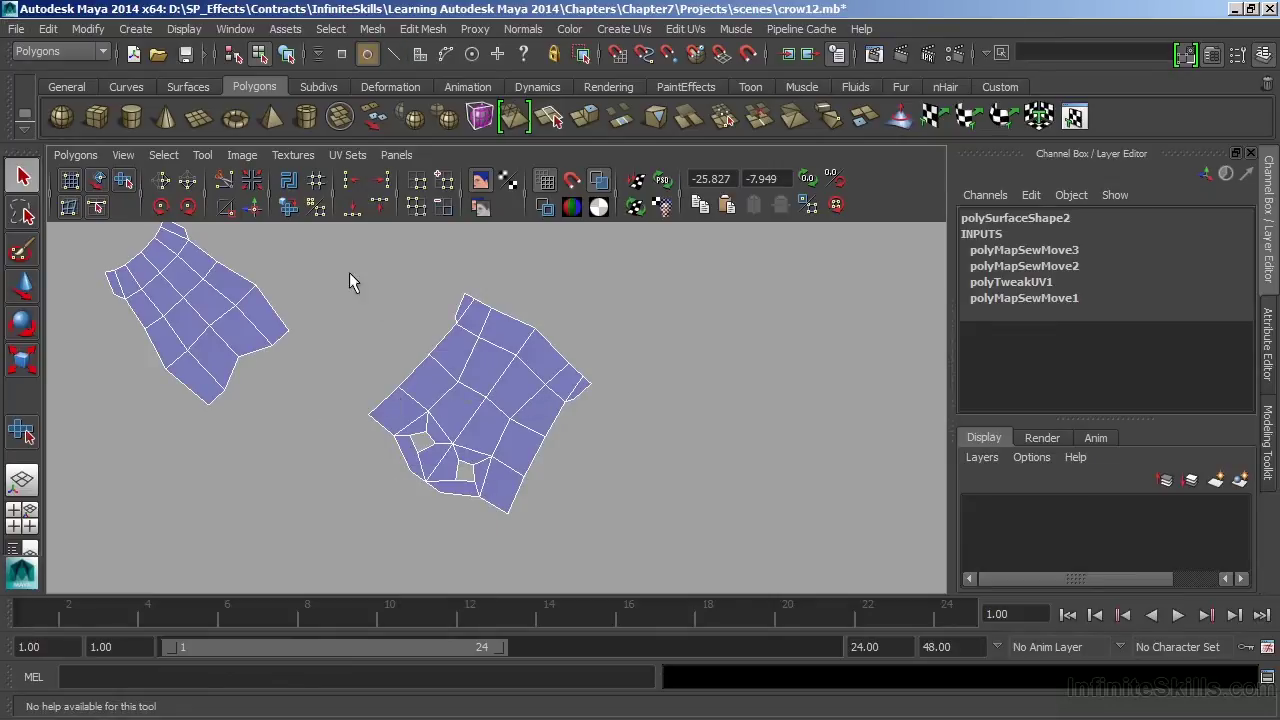
pyautogui.moveTo(346, 269); pyautogui.dragTo(654, 566)
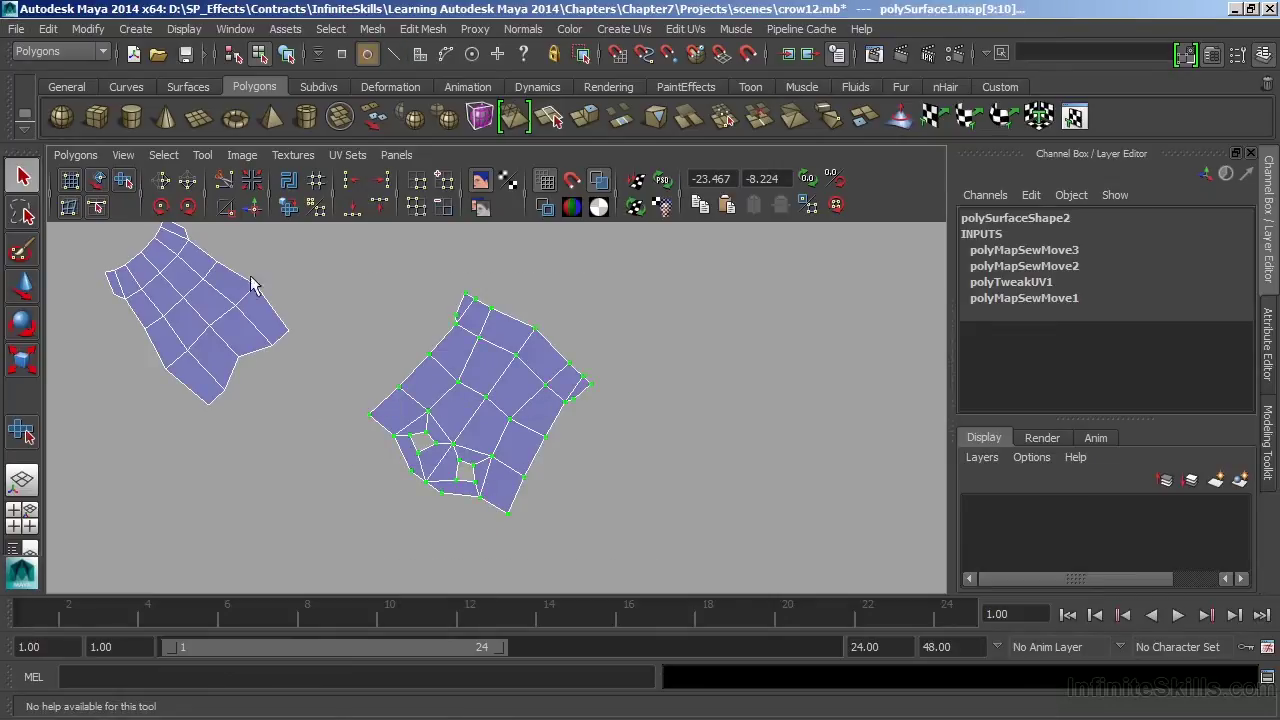
pyautogui.click(124, 182)
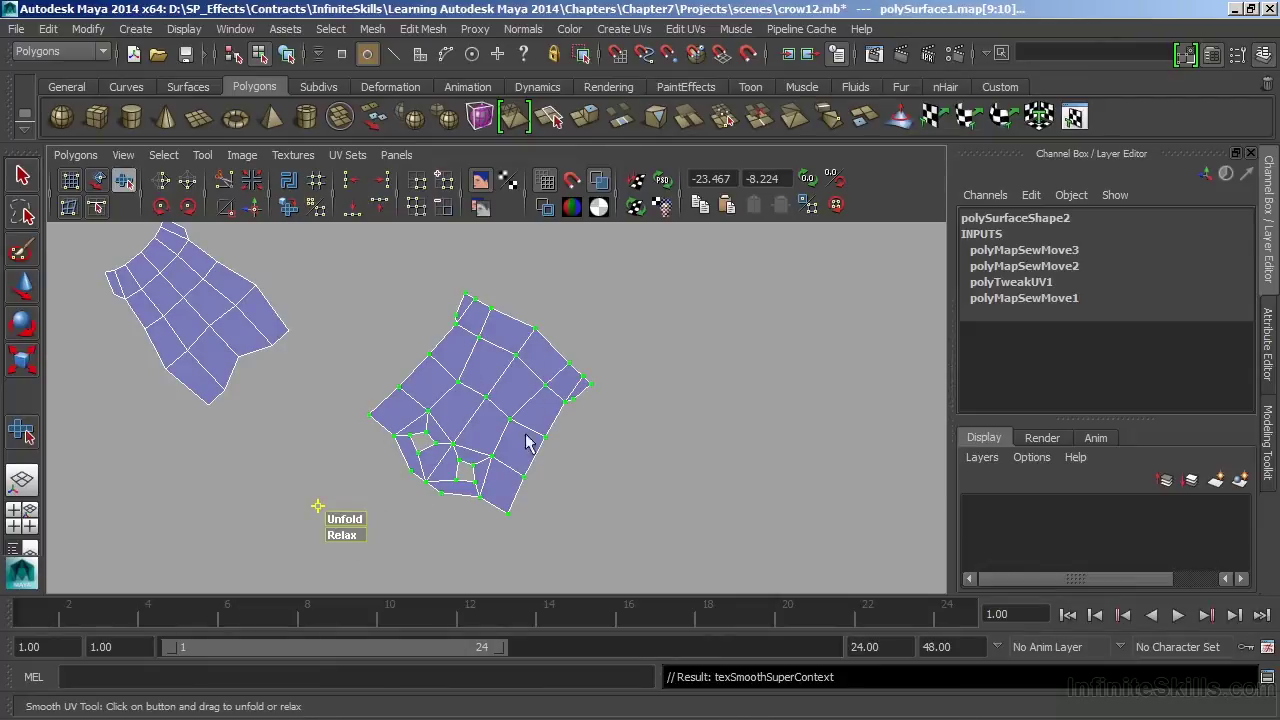
pyautogui.moveTo(352, 520); pyautogui.dragTo(695, 522)
pyautogui.keyDown('alt'); pyautogui.moveTo(330, 322); pyautogui.dragTo(522, 403, button='middle'); pyautogui.keyUp('alt')
pyautogui.moveTo(253, 284); pyautogui.dragTo(537, 534)
pyautogui.keyDown('alt'); pyautogui.moveTo(454, 363); pyautogui.dragTo(421, 296, button='middle'); pyautogui.keyUp('alt')
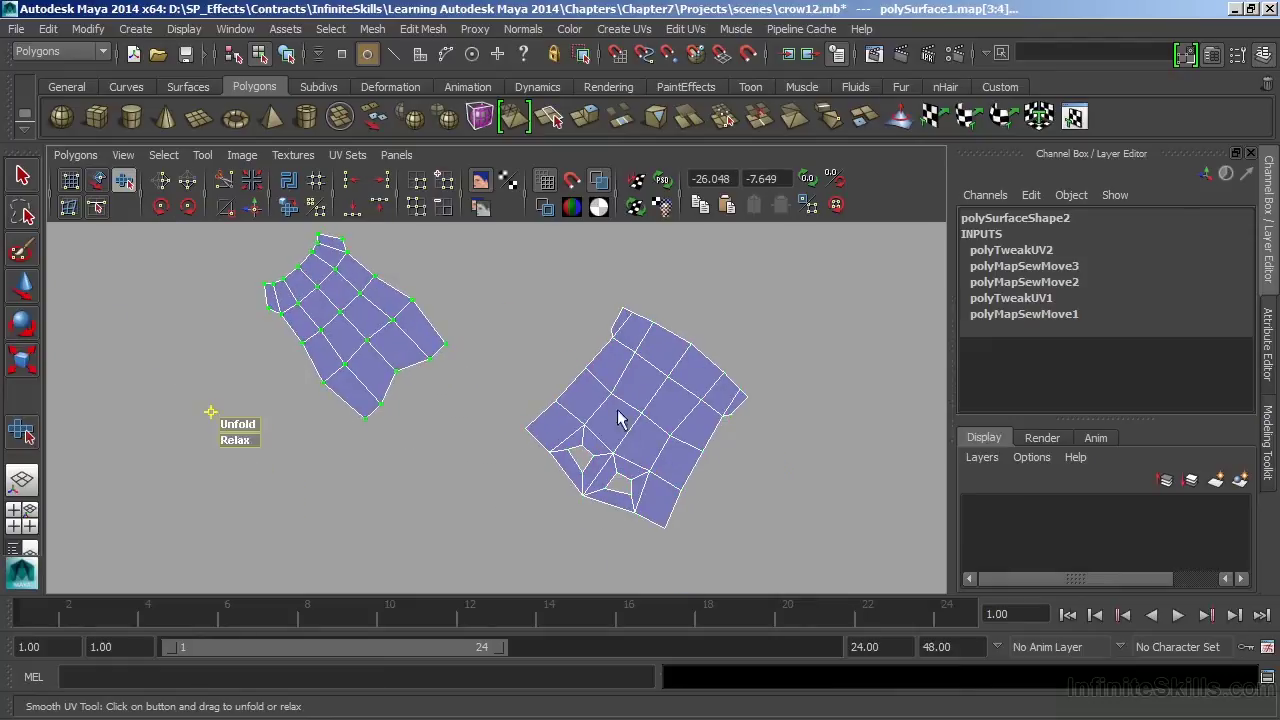
pyautogui.click(511, 371)
# Step: Examine the joined body shells alongside the crow model and locate the two small head shells in the UV layout
pyautogui.scroll(-2, 470, 390)
pyautogui.press('space')
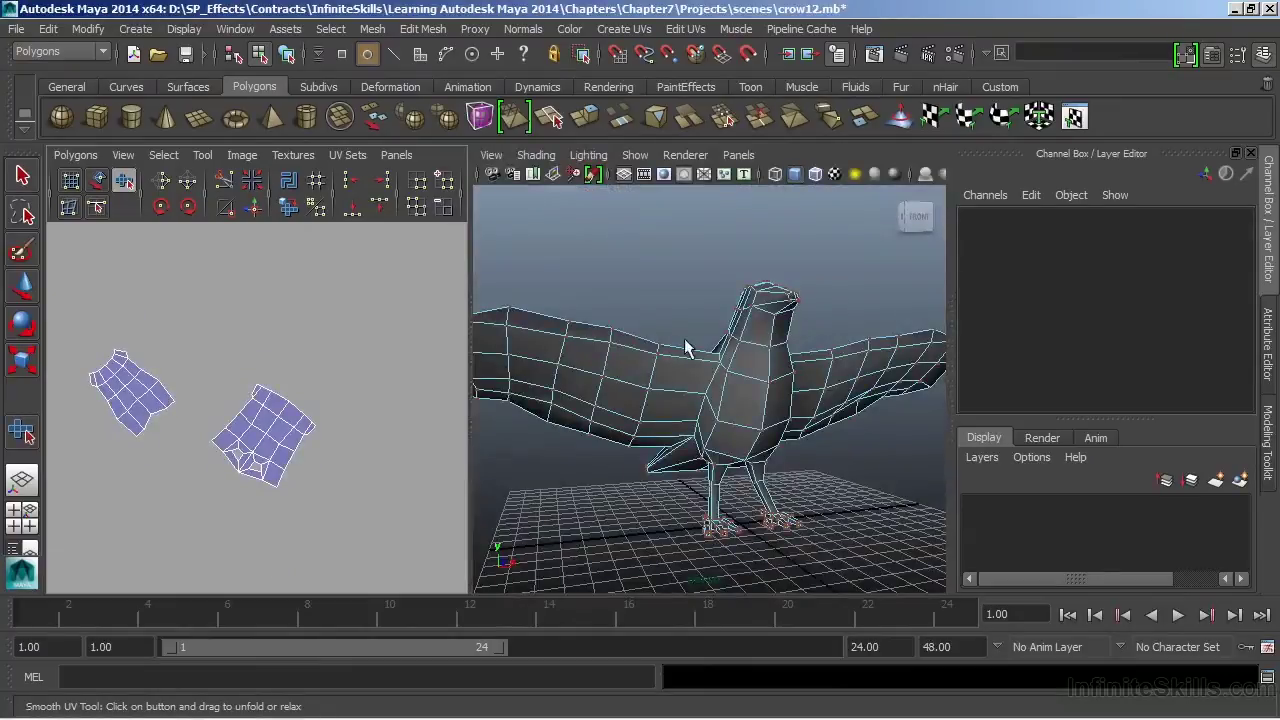
pyautogui.press('space')
pyautogui.scroll(-2, 557, 394)
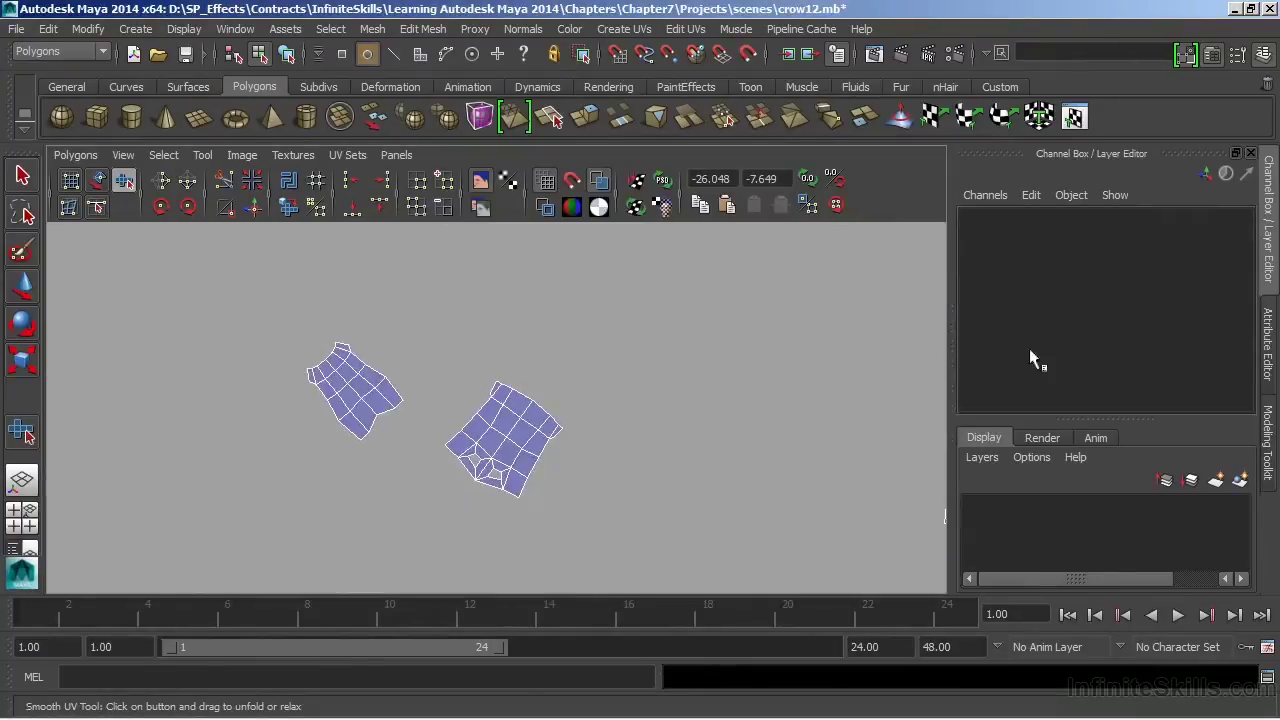
pyautogui.keyDown('alt'); pyautogui.moveTo(612, 365); pyautogui.dragTo(139, 413, button='right'); pyautogui.keyUp('alt')
pyautogui.keyDown('alt'); pyautogui.moveTo(391, 422); pyautogui.dragTo(229, 488, button='middle'); pyautogui.keyUp('alt')
pyautogui.keyDown('alt'); pyautogui.moveTo(609, 326); pyautogui.dragTo(100, 497, button='middle'); pyautogui.keyUp('alt')
pyautogui.keyDown('alt'); pyautogui.moveTo(504, 381); pyautogui.dragTo(436, 301, button='middle'); pyautogui.keyUp('alt')
pyautogui.keyDown('alt'); pyautogui.moveTo(433, 445); pyautogui.dragTo(925, 476, button='right'); pyautogui.keyUp('alt')
pyautogui.keyDown('alt'); pyautogui.moveTo(926, 478); pyautogui.dragTo(743, 420, button='middle'); pyautogui.keyUp('alt')
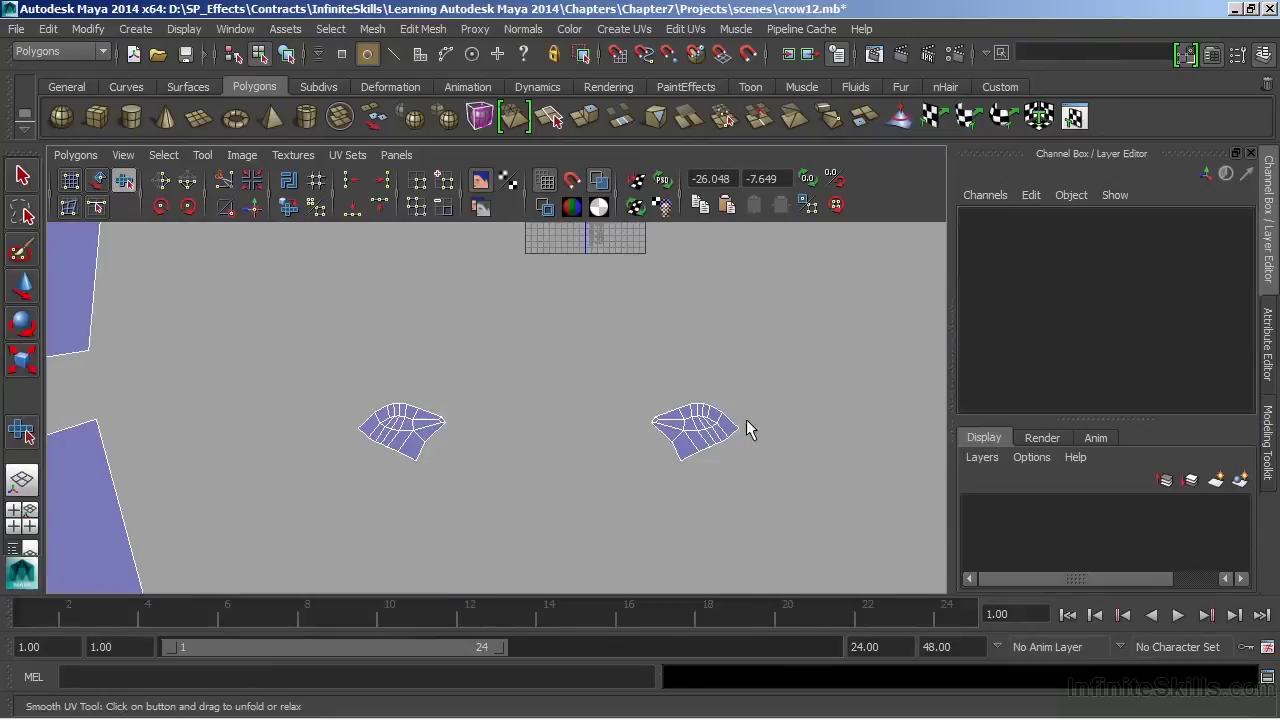
# Step: Select the upper border edge at the wide end of the head shell, opposite the beak, and join the two halves with Move and Sew
pyautogui.moveTo(717, 423); pyautogui.dragTo(722, 380, button='right')
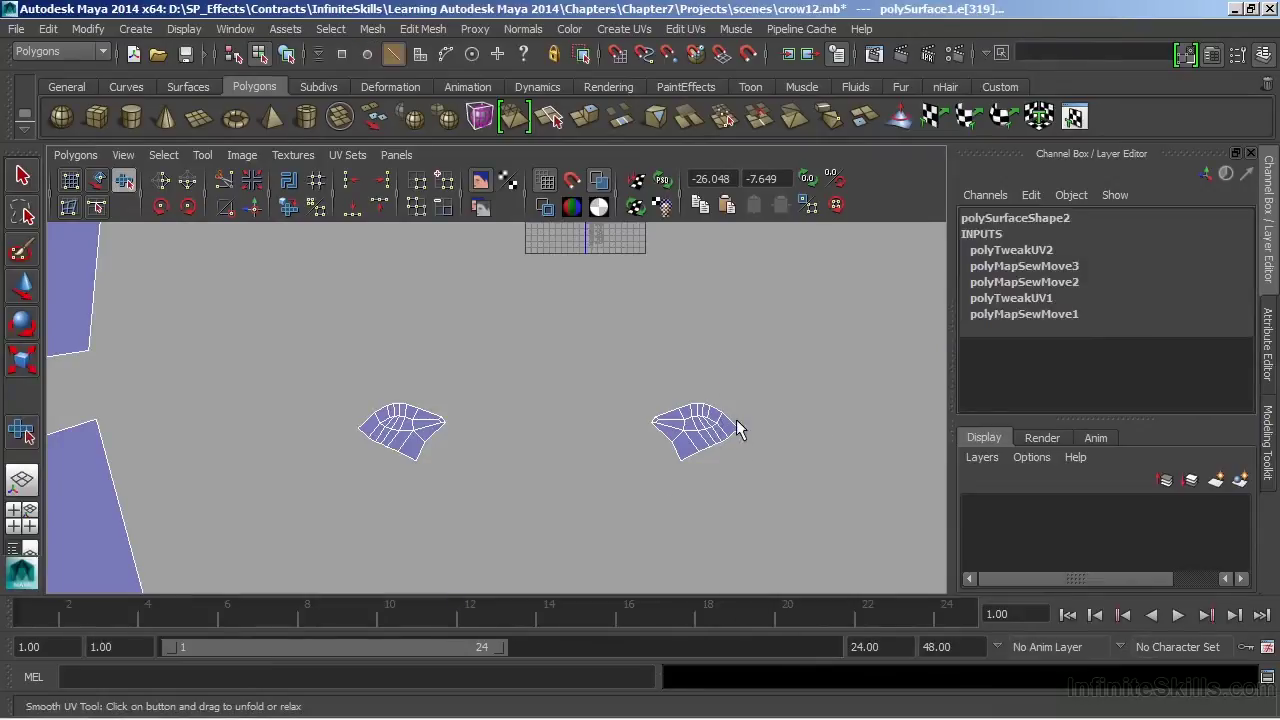
pyautogui.click(781, 459)
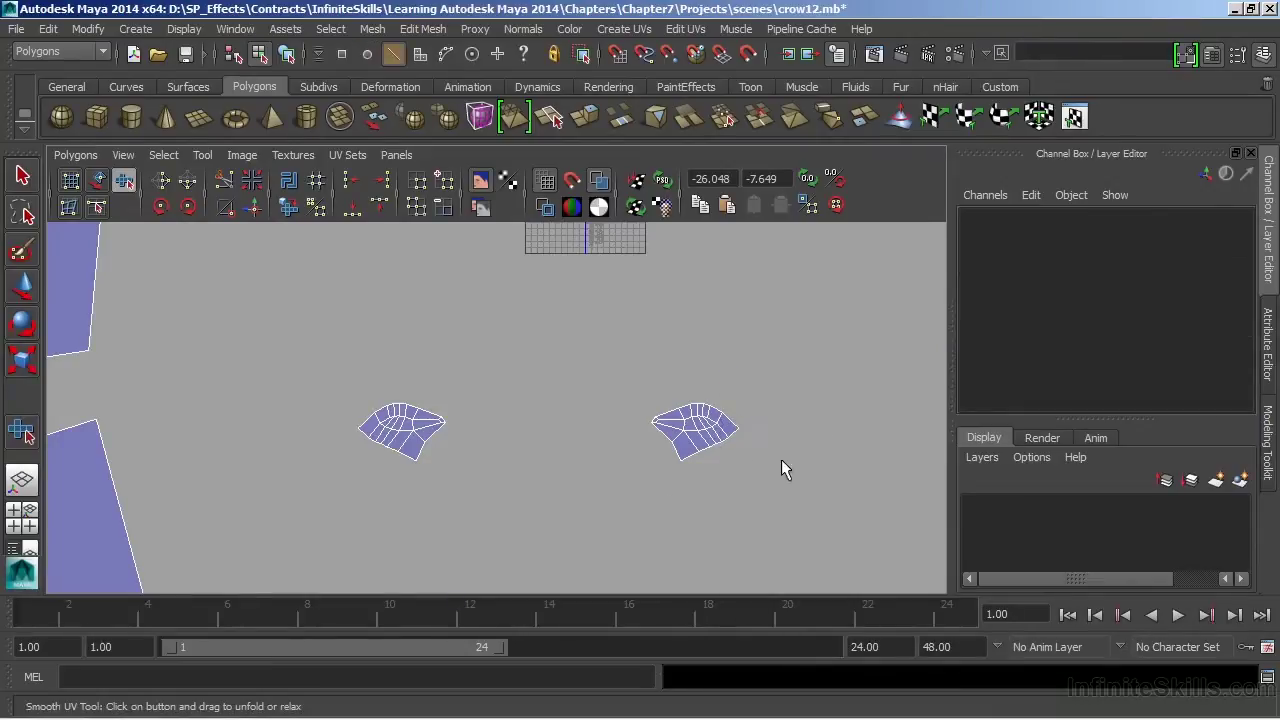
pyautogui.press('q')
pyautogui.click(735, 419)
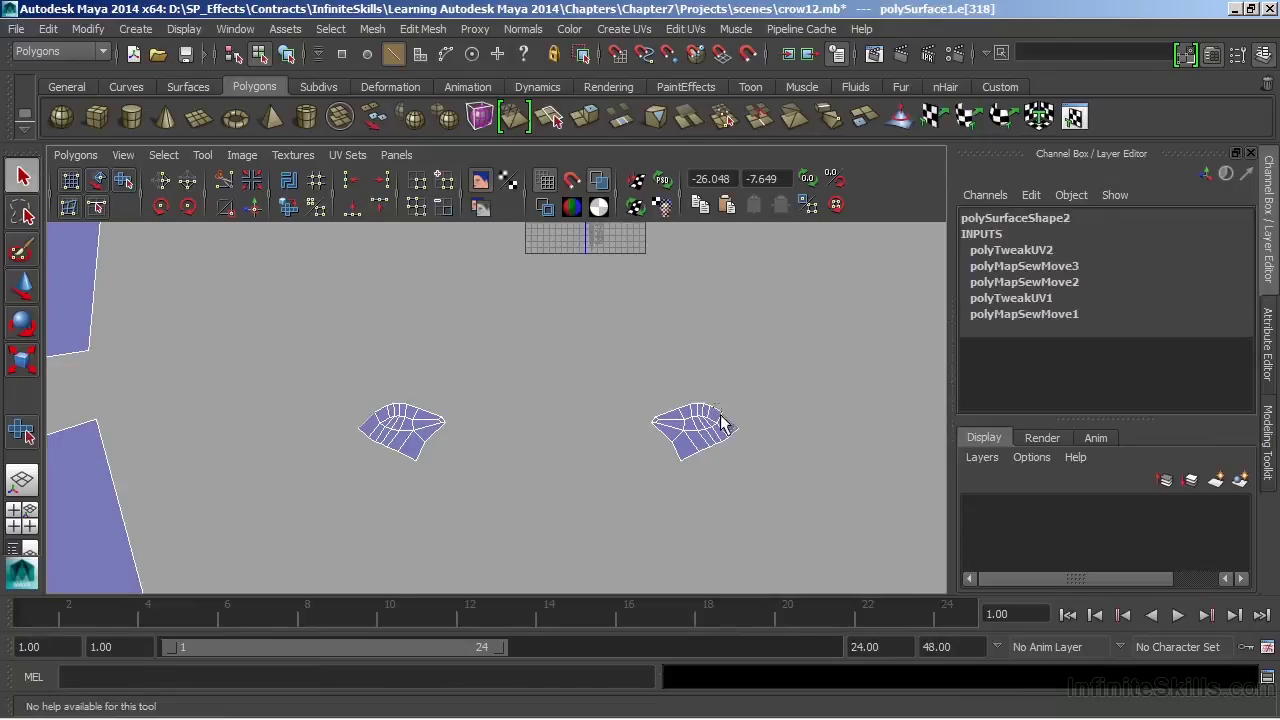
pyautogui.click(720, 420)
pyautogui.scroll(3, 670, 484)
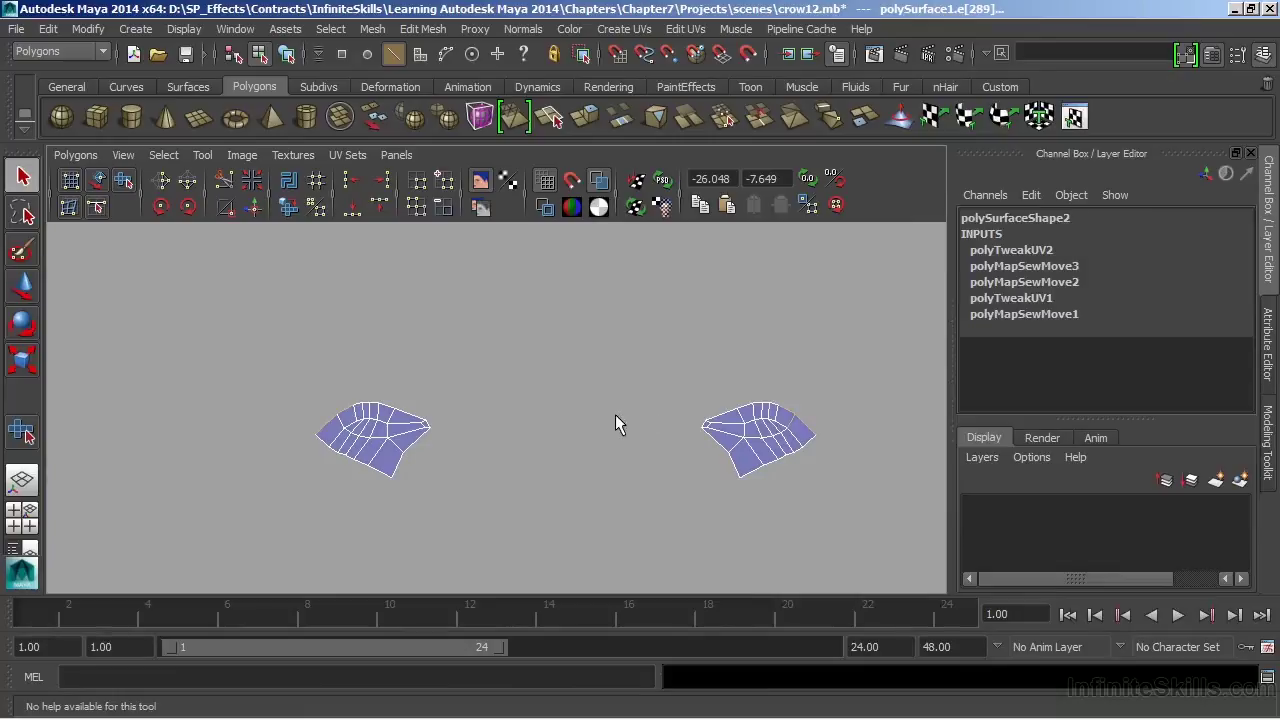
pyautogui.moveTo(745, 384); pyautogui.dragTo(791, 420)
pyautogui.keyDown('alt'); pyautogui.moveTo(790, 443); pyautogui.dragTo(639, 428, button='middle'); pyautogui.keyUp('alt')
pyautogui.keyDown('alt'); pyautogui.moveTo(639, 428); pyautogui.dragTo(768, 427, button='right'); pyautogui.keyUp('alt')
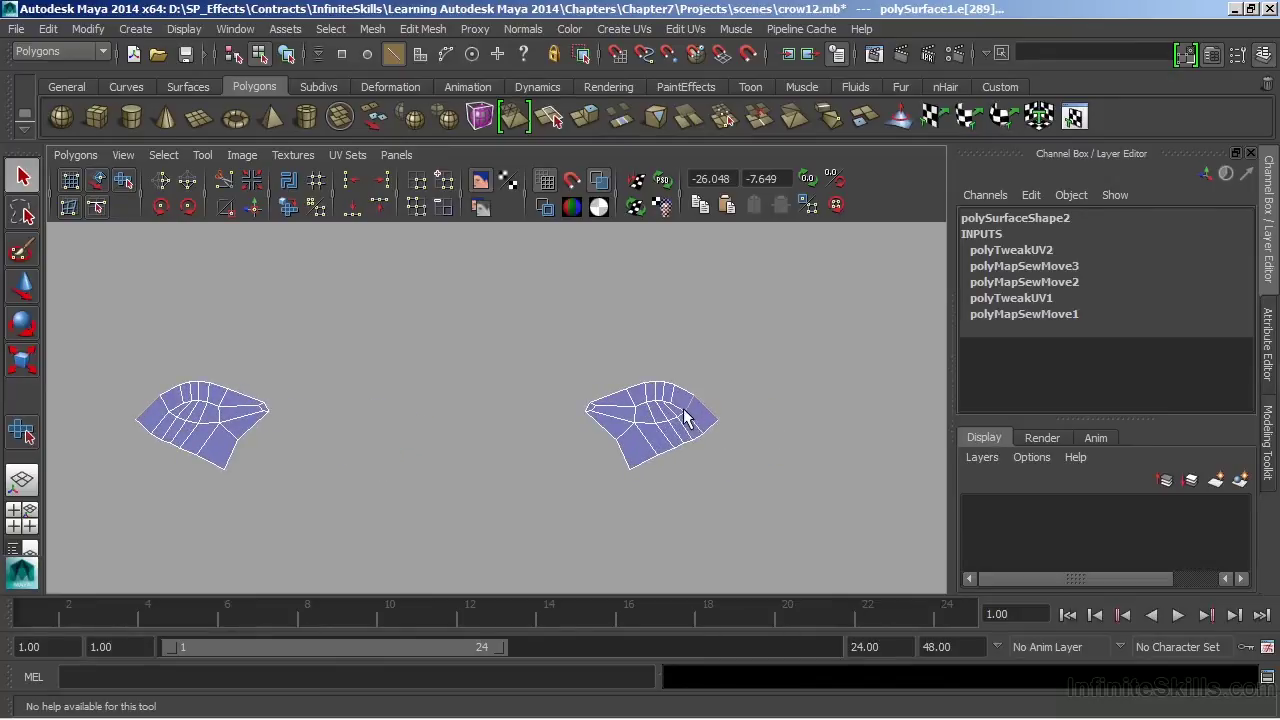
pyautogui.hotkey('ctrl', 'z')
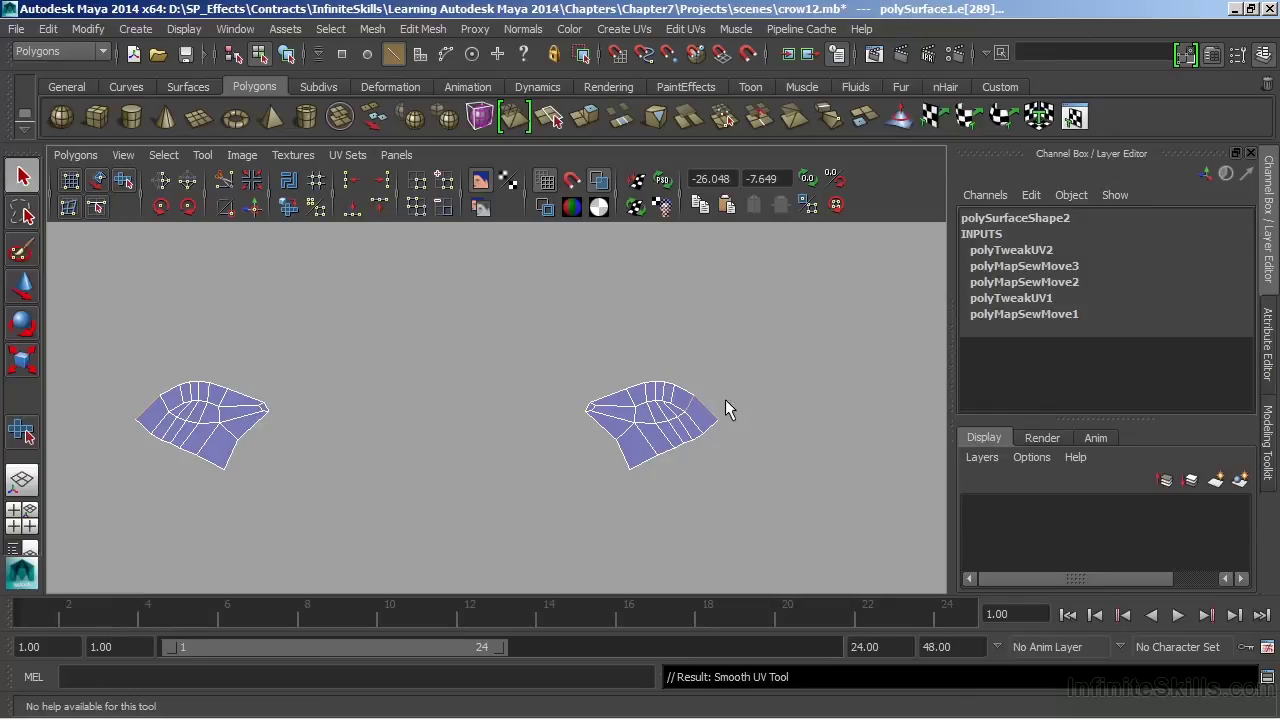
pyautogui.click(253, 207)
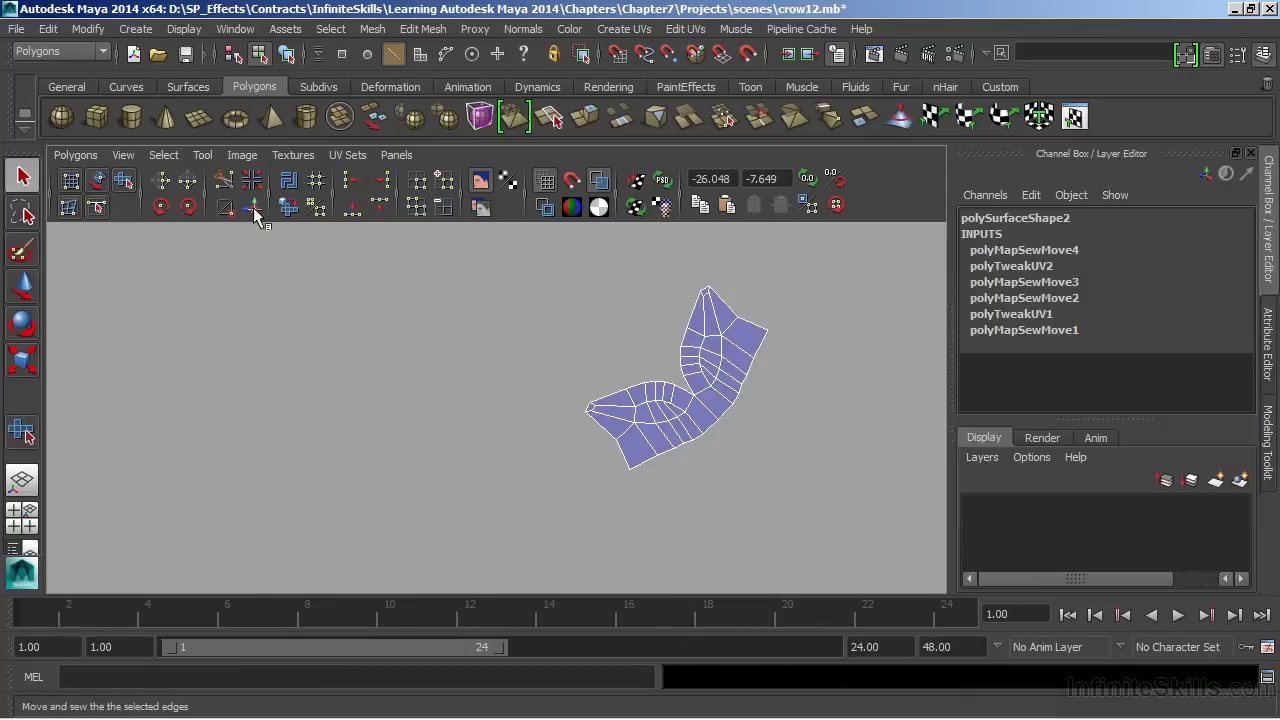
pyautogui.rightClick(253, 431)
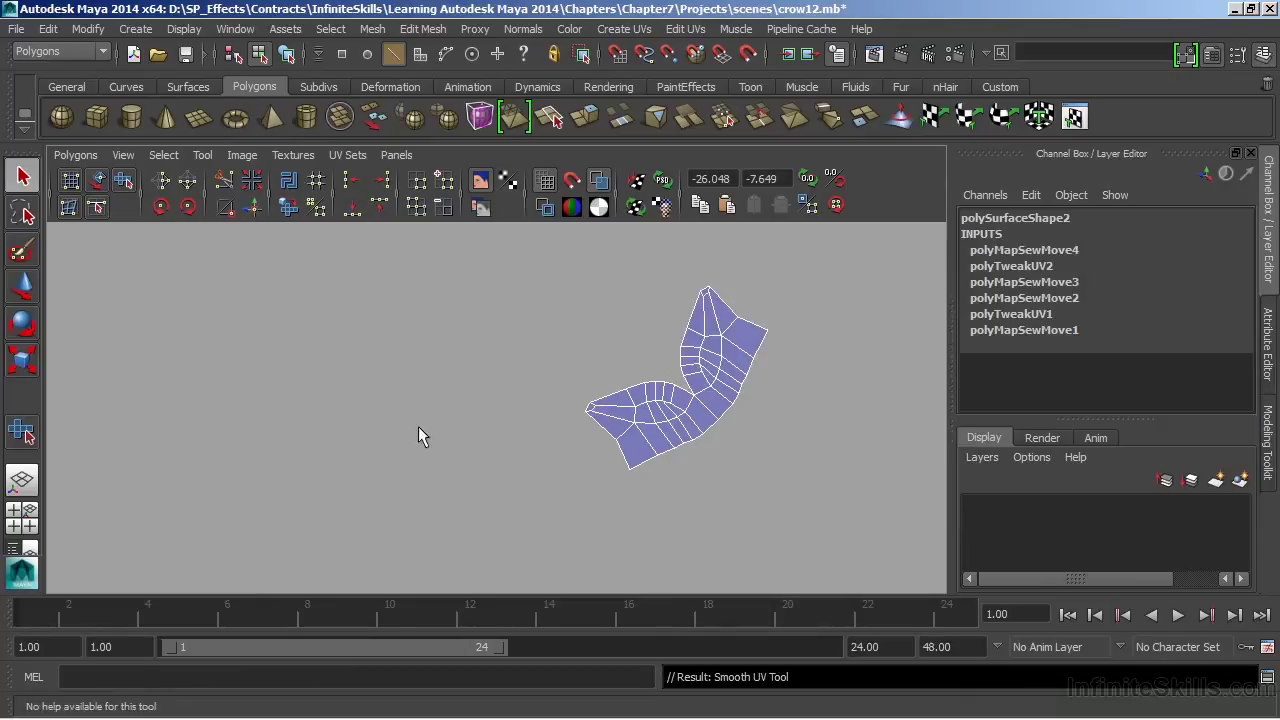
# Step: Clear the selection and review all of the crow's UV shells across the full layout
pyautogui.click(434, 375)
pyautogui.keyDown('alt'); pyautogui.moveTo(686, 391); pyautogui.dragTo(80, 420, button='right'); pyautogui.keyUp('alt')
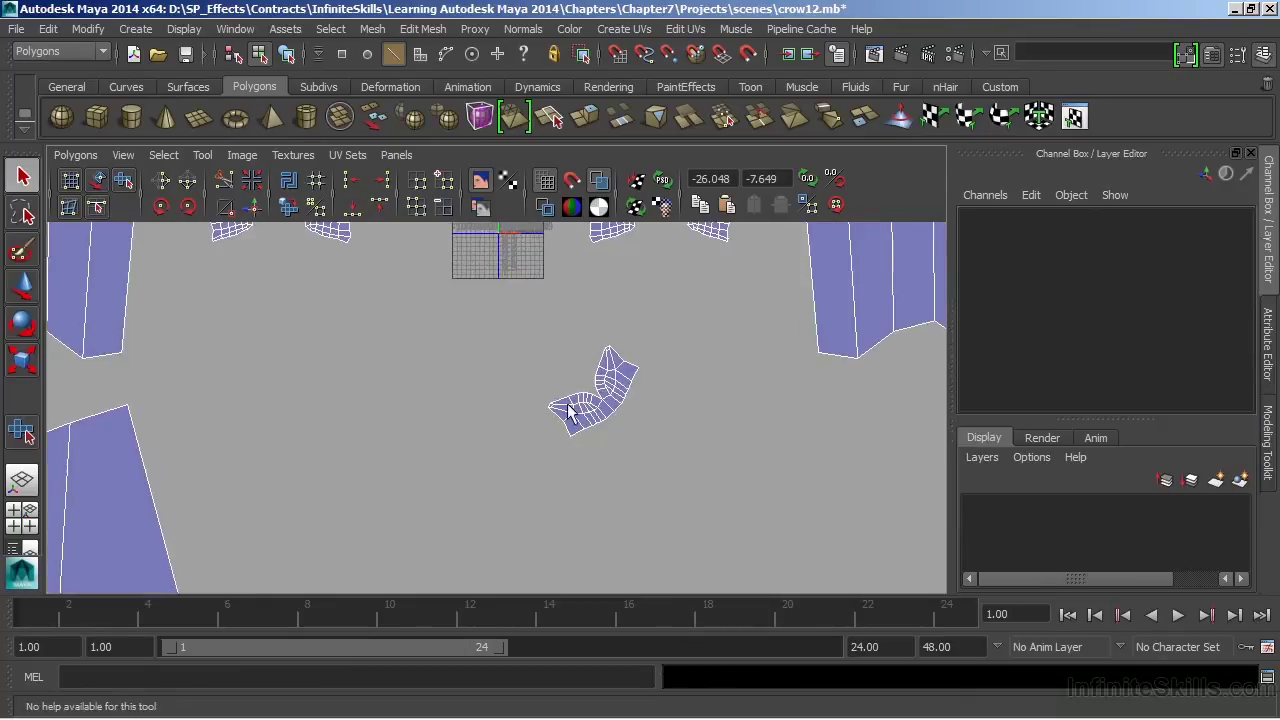
pyautogui.keyDown('alt'); pyautogui.moveTo(571, 412); pyautogui.dragTo(388, 406, button='right'); pyautogui.keyUp('alt')
pyautogui.scroll(-3, 388, 416)
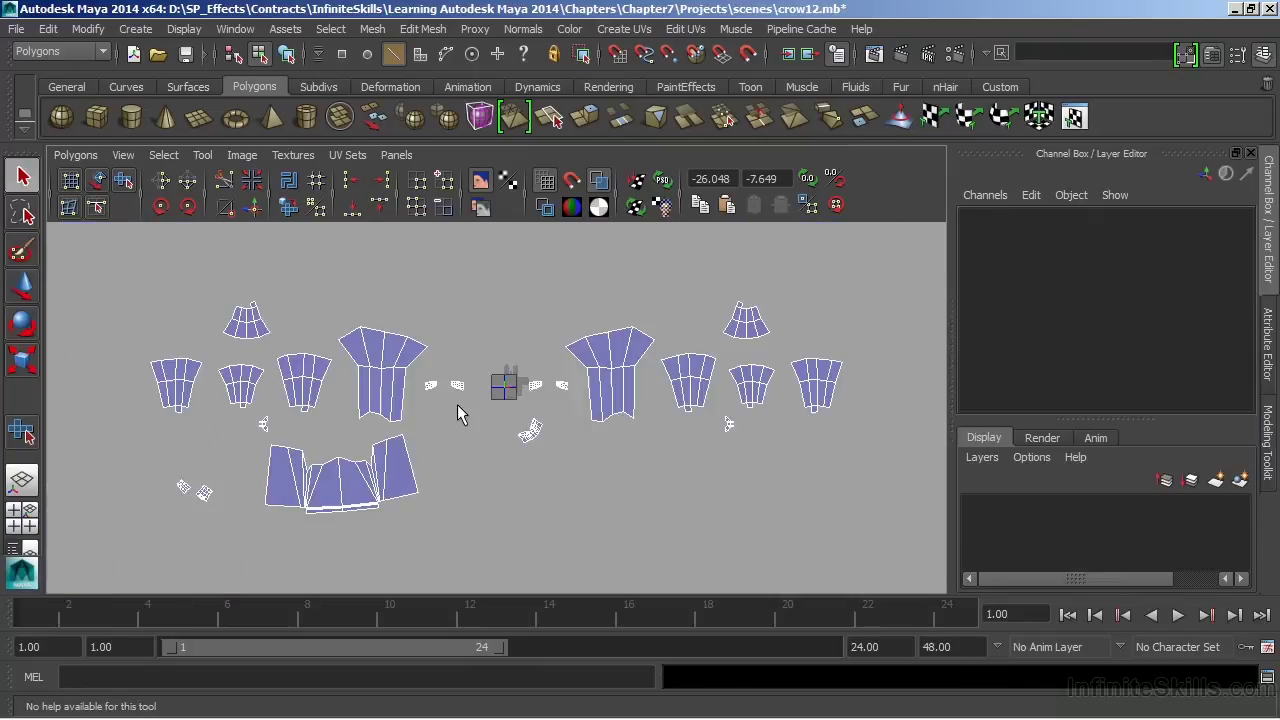
pyautogui.rightClick(656, 446)
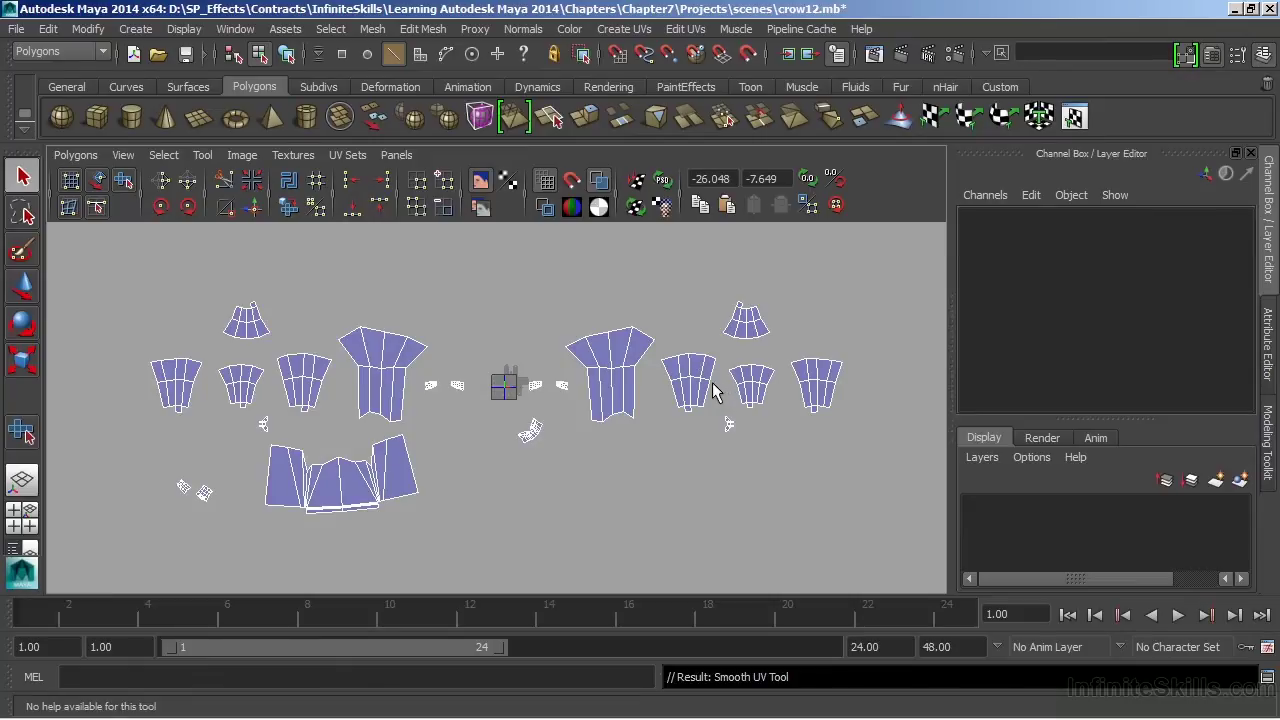
pyautogui.keyDown('alt'); pyautogui.moveTo(723, 420); pyautogui.dragTo(686, 429, button='middle'); pyautogui.keyUp('alt')
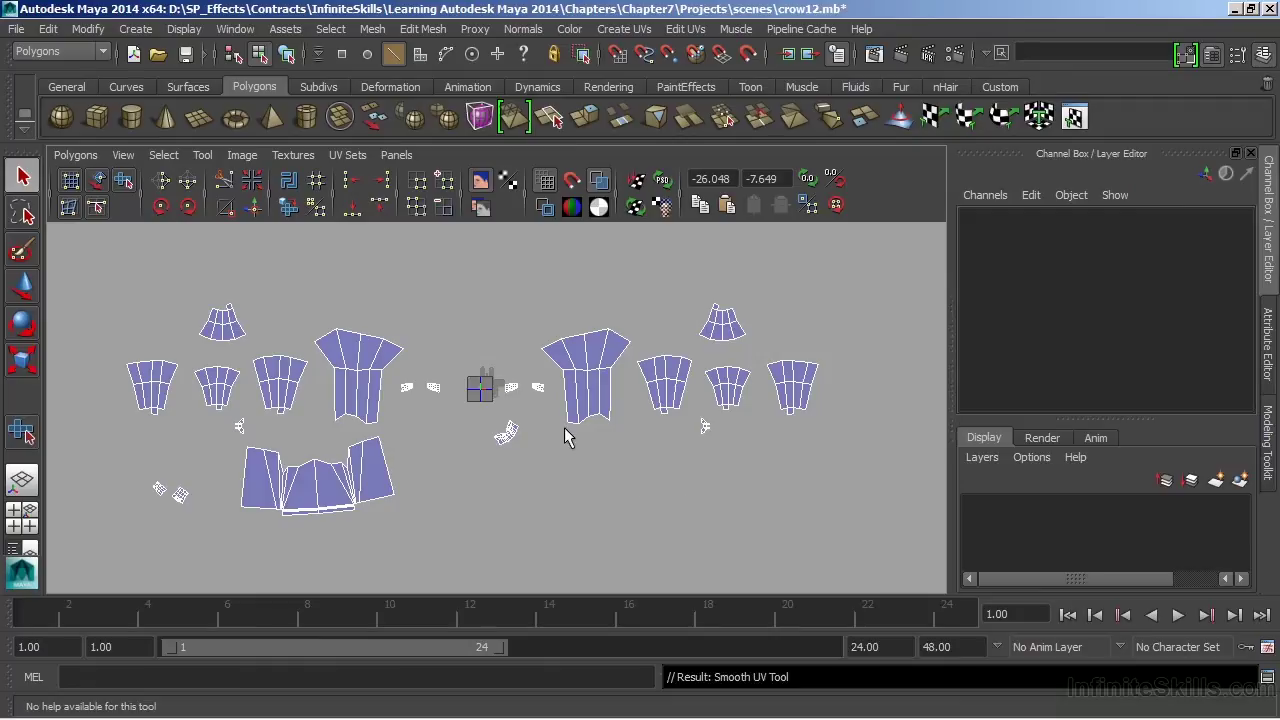
pyautogui.keyDown('alt'); pyautogui.moveTo(508, 434); pyautogui.dragTo(566, 431, button='middle'); pyautogui.keyUp('alt')
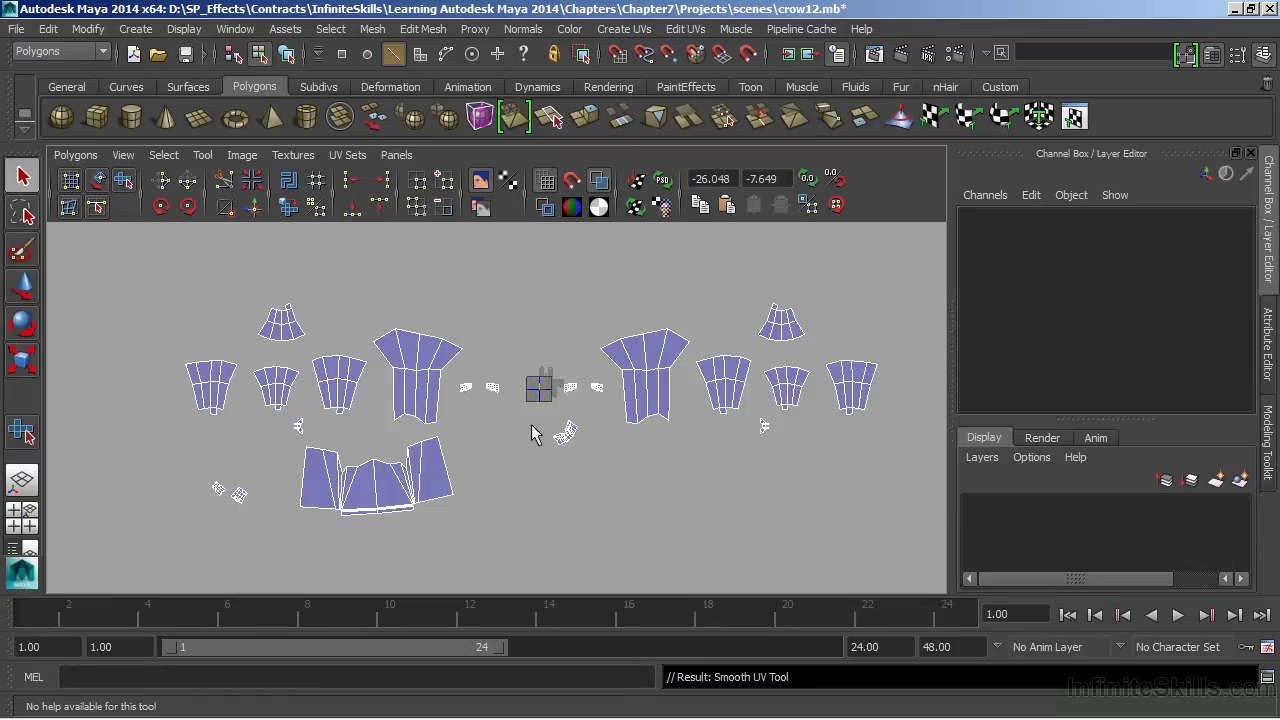
# Step: Open the Layout UVs options, set Rotate to 90 degrees and choose the 512 Map spacing preset
pyautogui.click(76, 155)
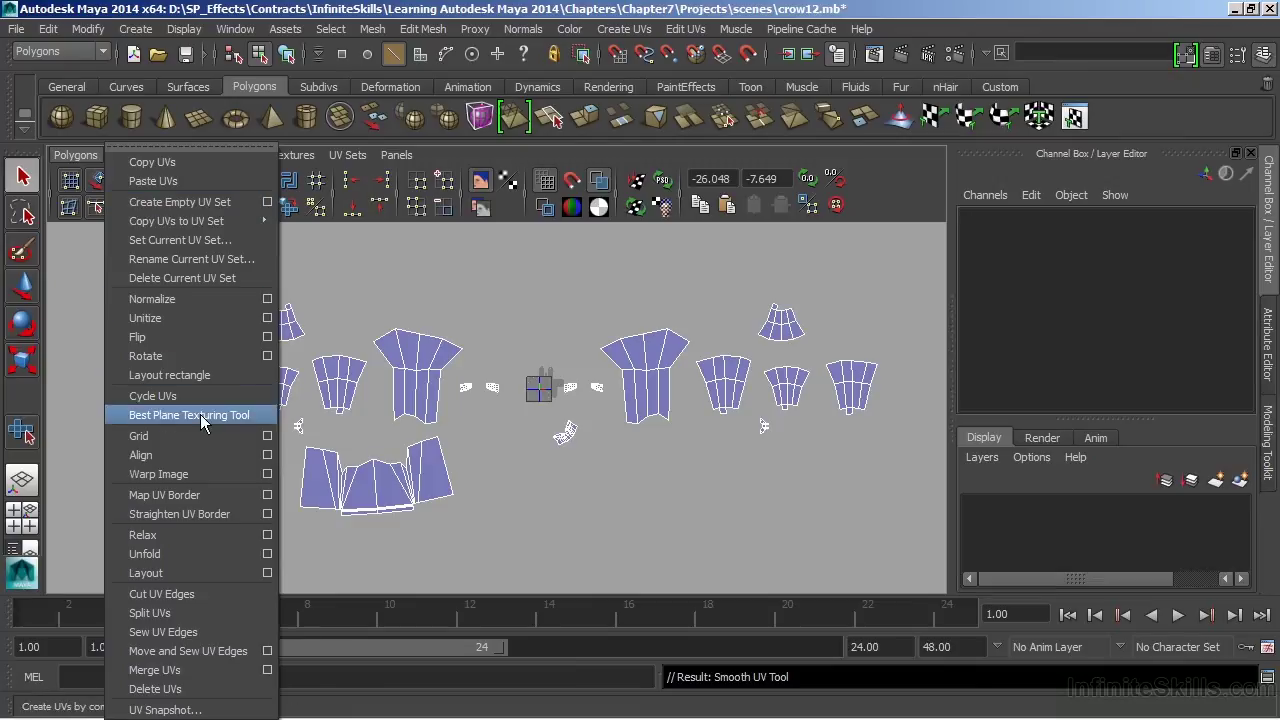
pyautogui.click(267, 572)
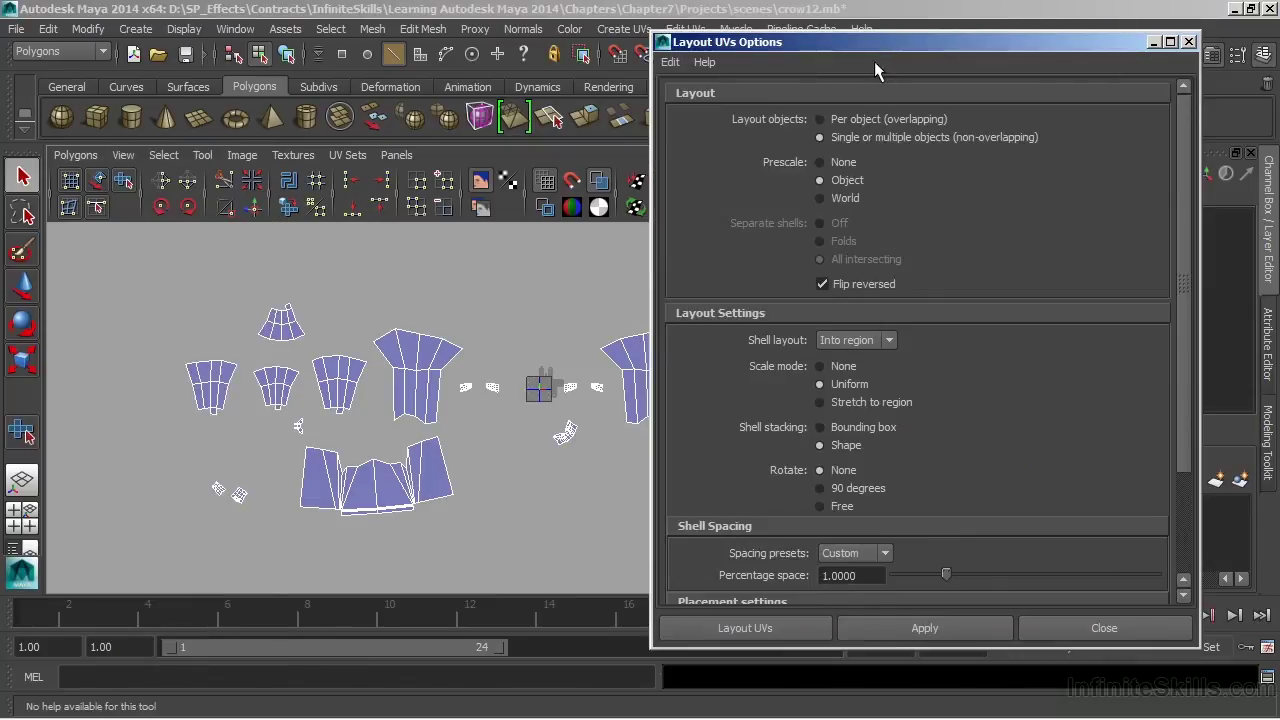
pyautogui.moveTo(877, 50); pyautogui.dragTo(920, 36)
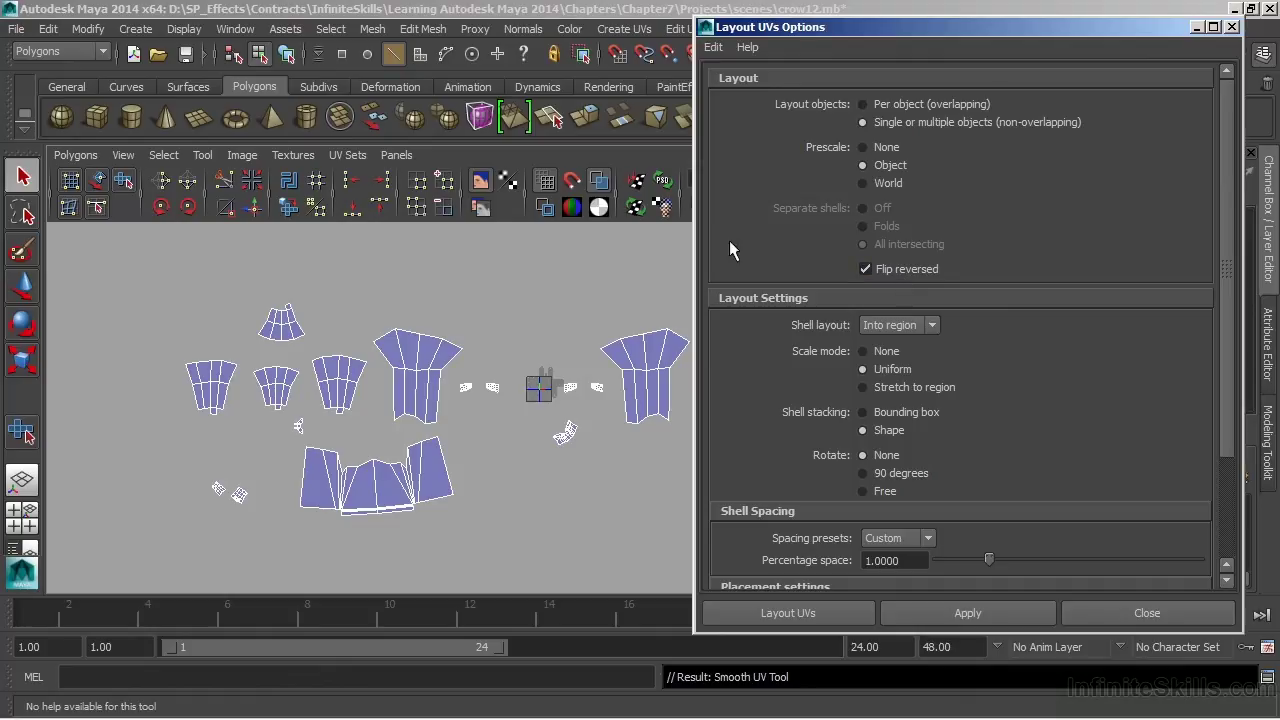
pyautogui.moveTo(1226, 259); pyautogui.dragTo(1221, 360)
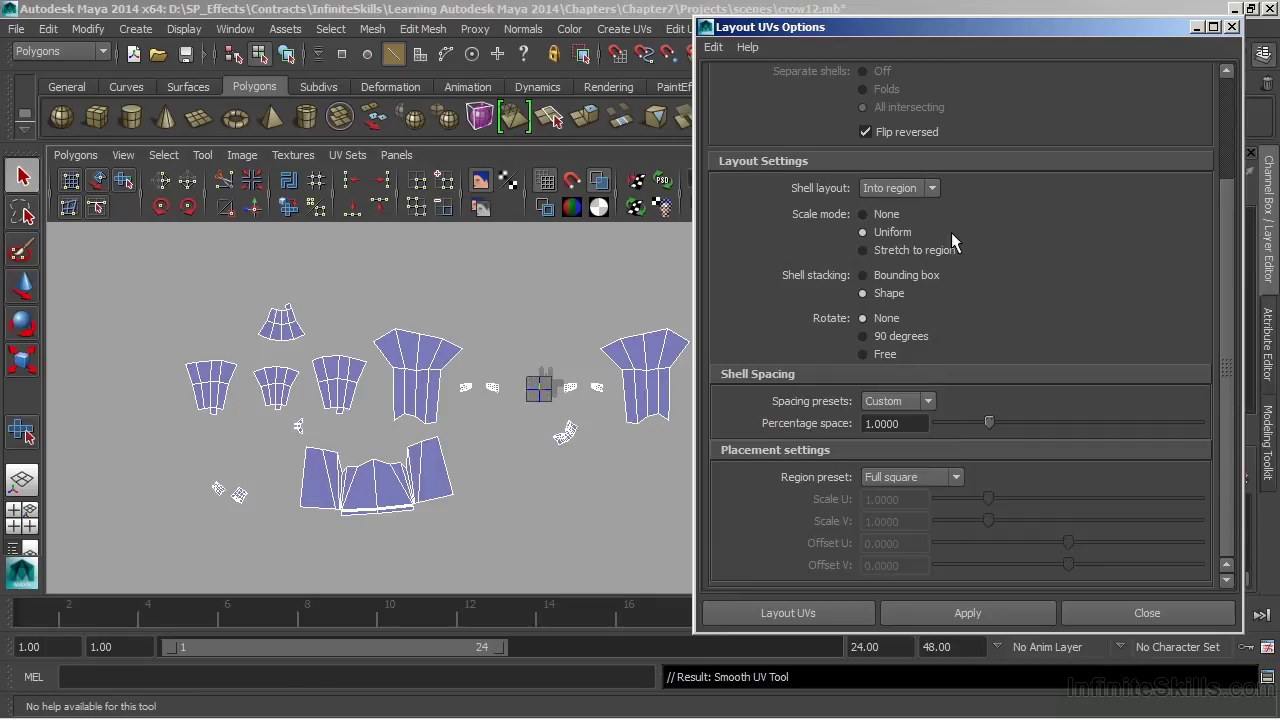
pyautogui.click(864, 337)
pyautogui.click(888, 404)
pyautogui.click(885, 458)
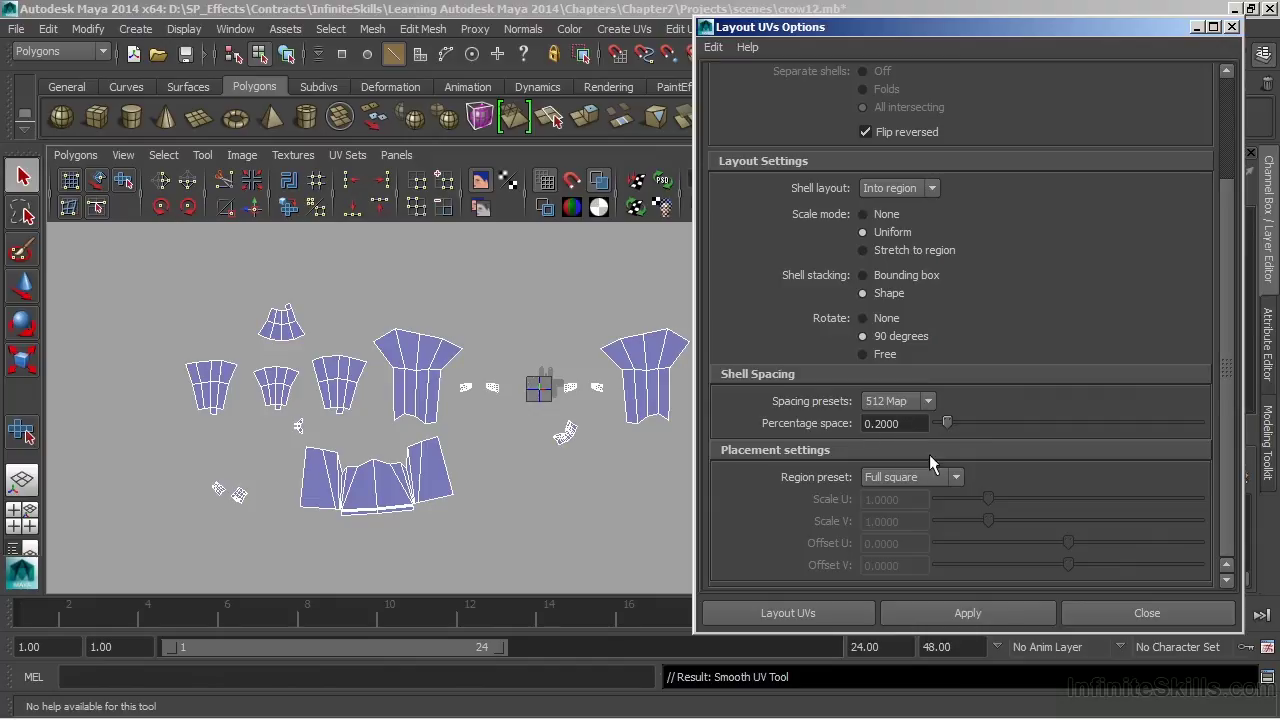
# Step: Select the whole crow mesh and lay out its UV shells with the 90-degree rotation and 512 Map spacing
pyautogui.click(949, 614)
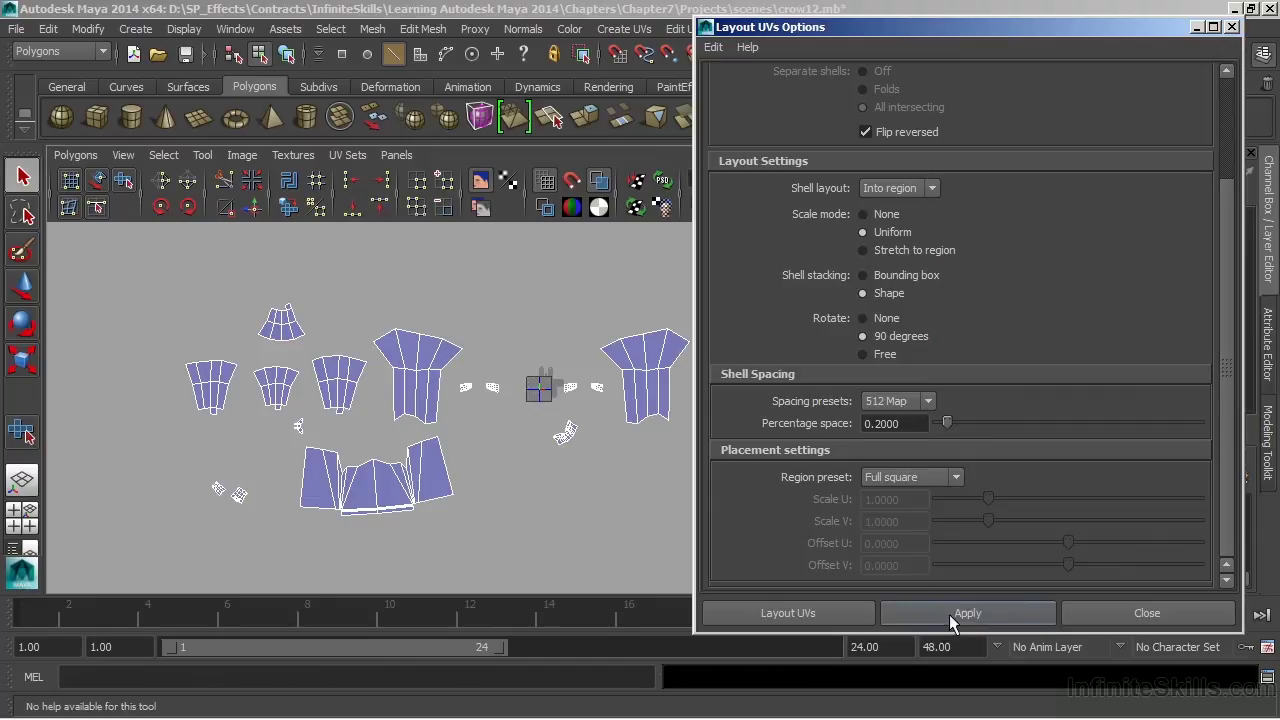
pyautogui.keyDown('alt'); pyautogui.moveTo(524, 431); pyautogui.dragTo(482, 426, button='middle'); pyautogui.keyUp('alt')
pyautogui.moveTo(509, 393); pyautogui.dragTo(518, 366, button='right')
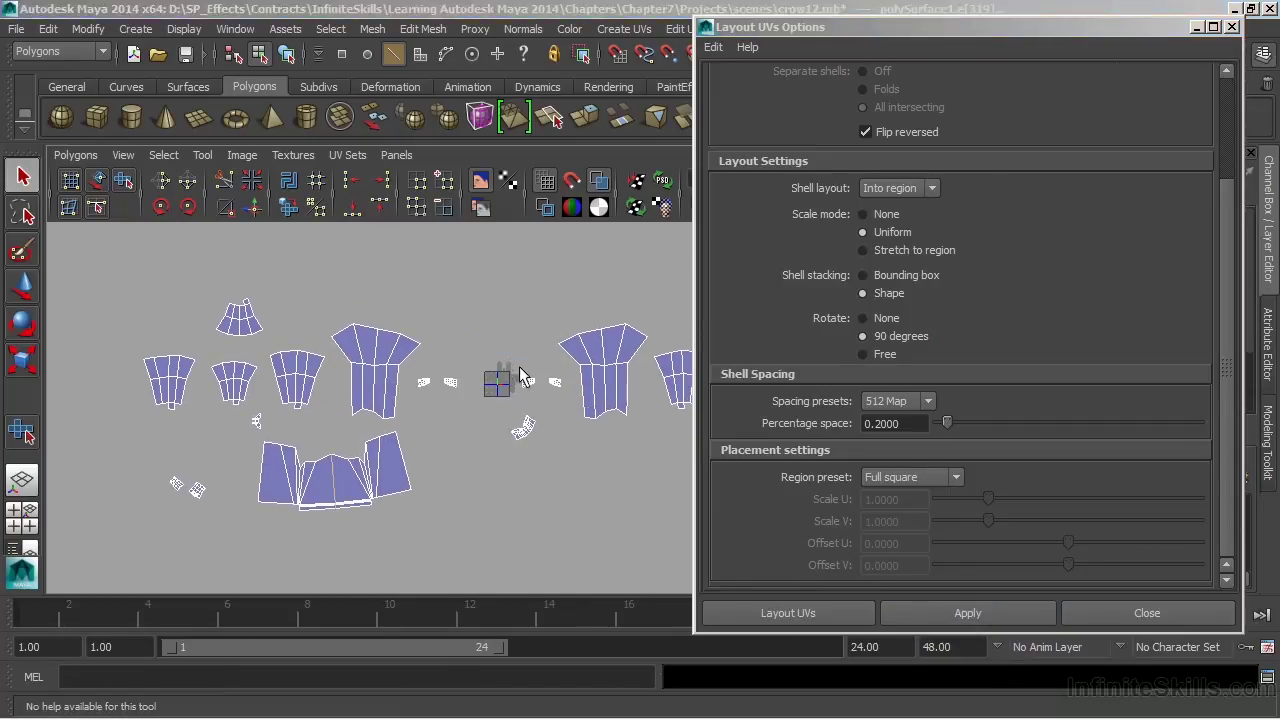
pyautogui.press('space')
pyautogui.moveTo(653, 388); pyautogui.dragTo(740, 240, button='right')
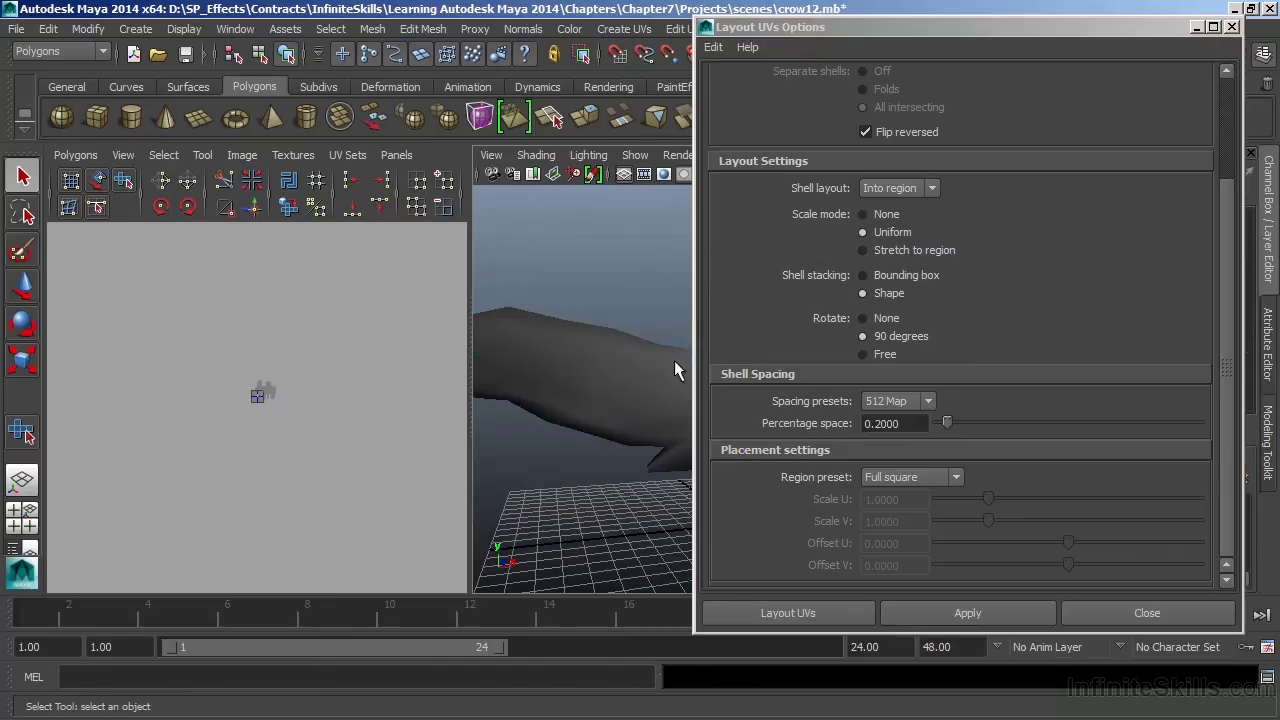
pyautogui.click(674, 360)
pyautogui.click(922, 617)
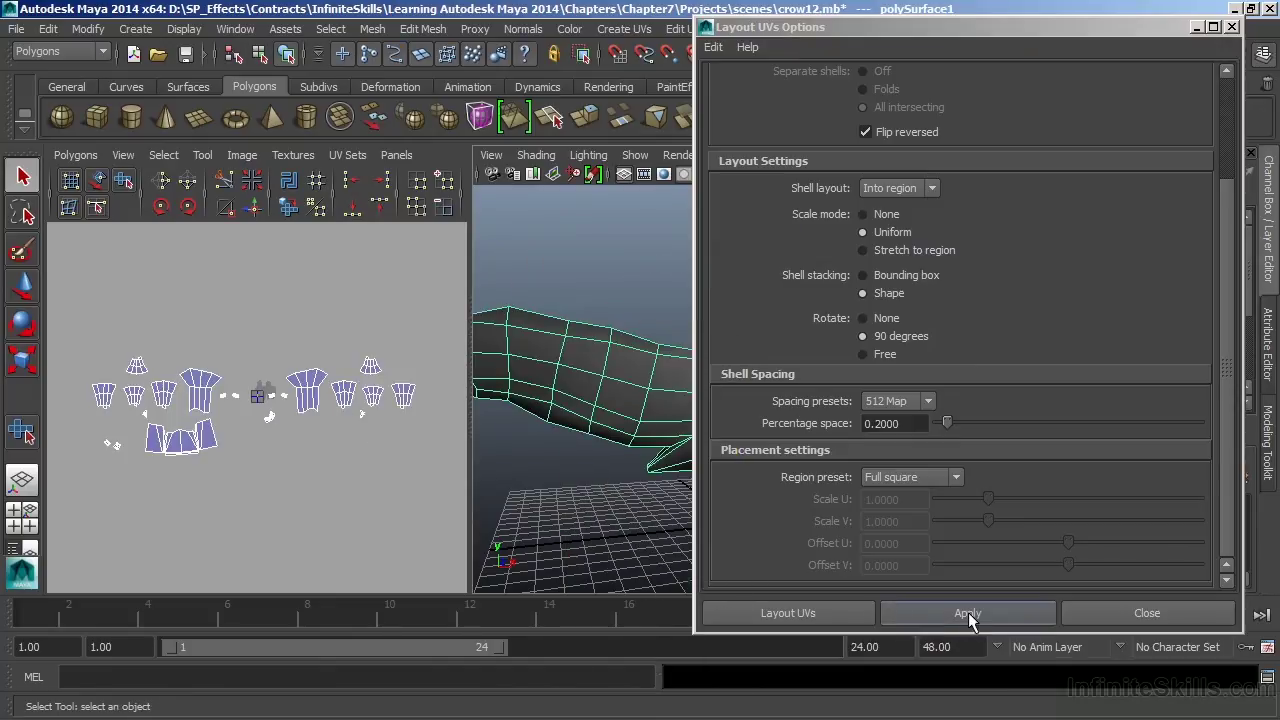
pyautogui.press('space')
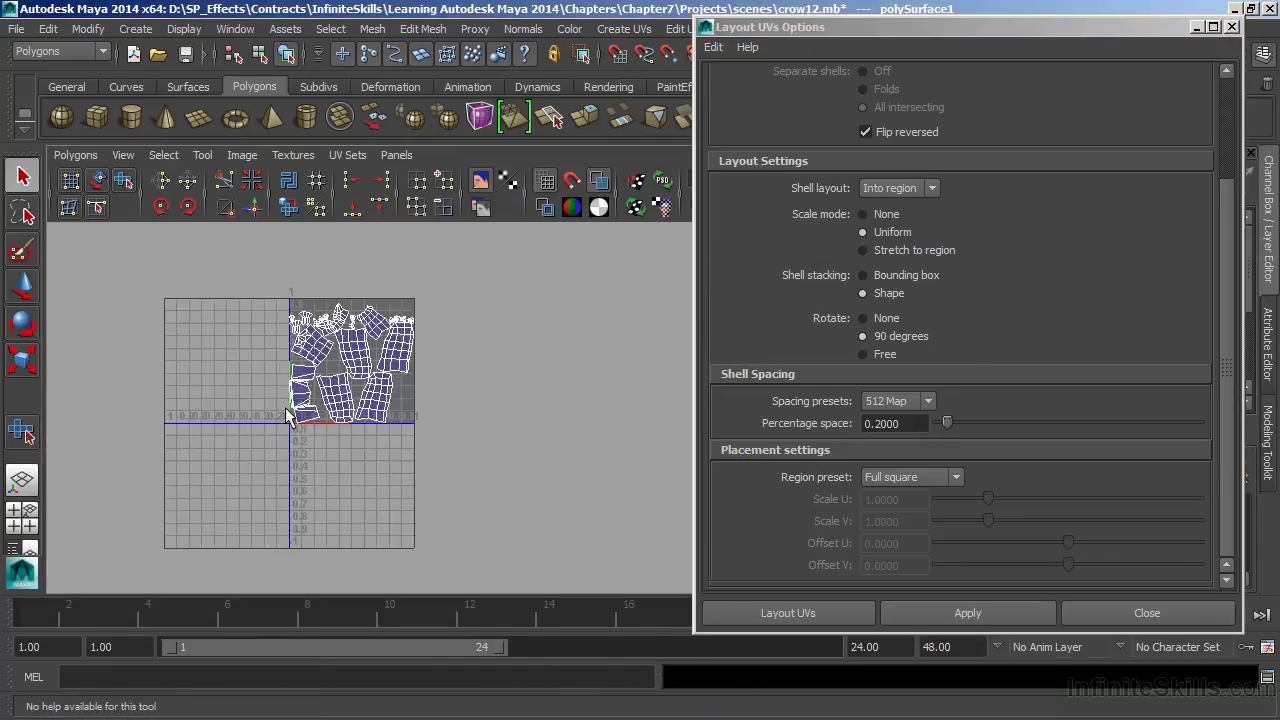
# Step: Inspect the gaps between the packed UV shells up close, and undo the layout
pyautogui.keyDown('alt'); pyautogui.moveTo(287, 408); pyautogui.dragTo(440, 460, button='middle'); pyautogui.keyUp('alt')
pyautogui.keyDown('alt'); pyautogui.moveTo(442, 459); pyautogui.dragTo(1085, 478, button='right'); pyautogui.keyUp('alt')
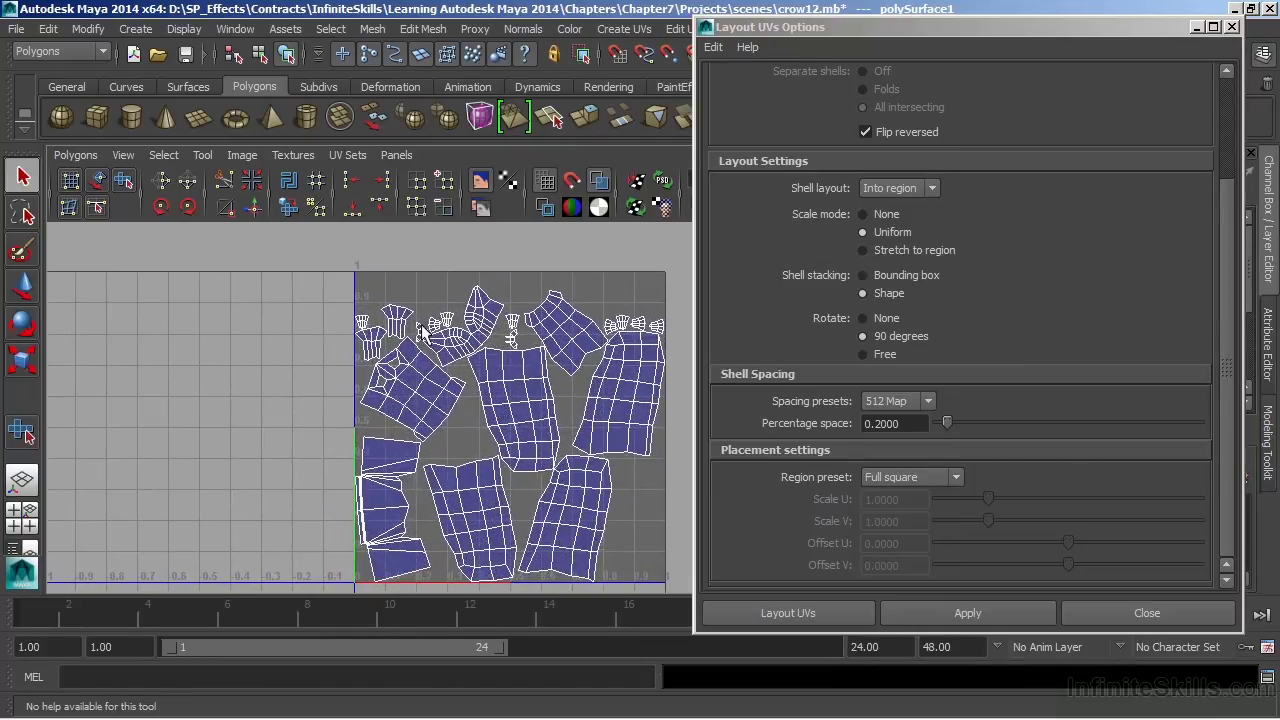
pyautogui.keyDown('alt'); pyautogui.moveTo(446, 358); pyautogui.dragTo(402, 336, button='middle'); pyautogui.keyUp('alt')
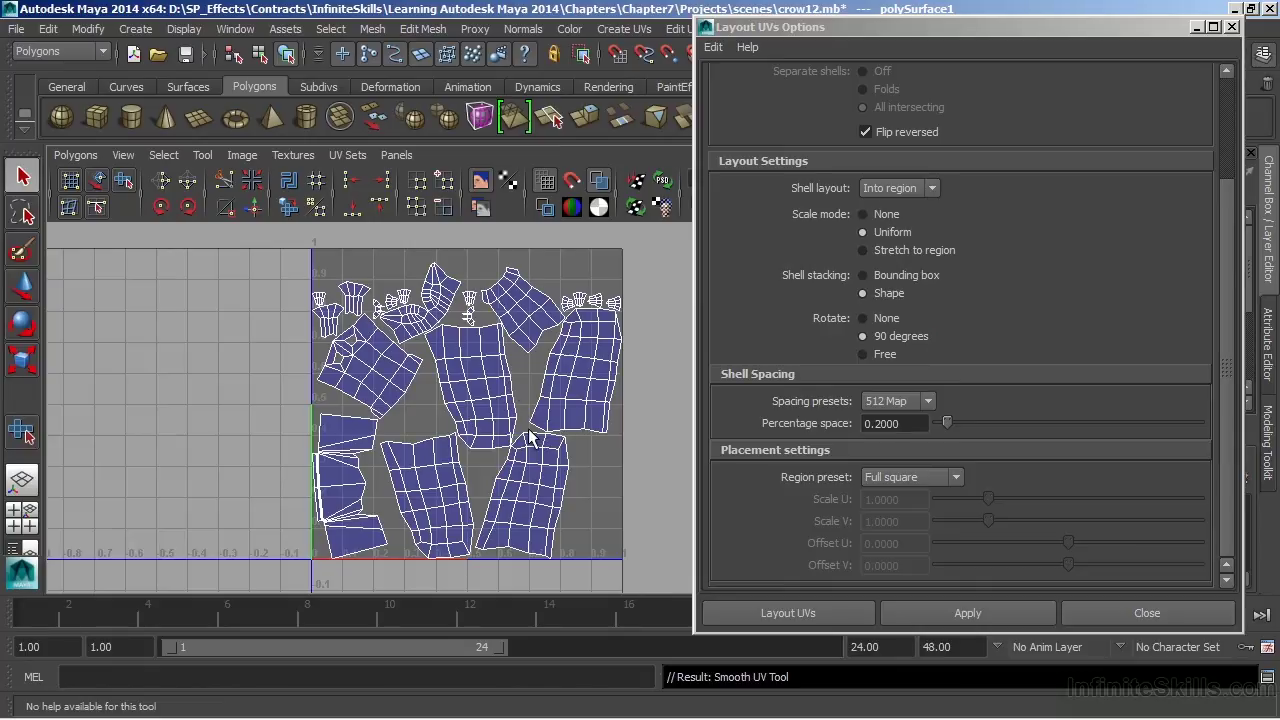
pyautogui.scroll(5, 527, 470)
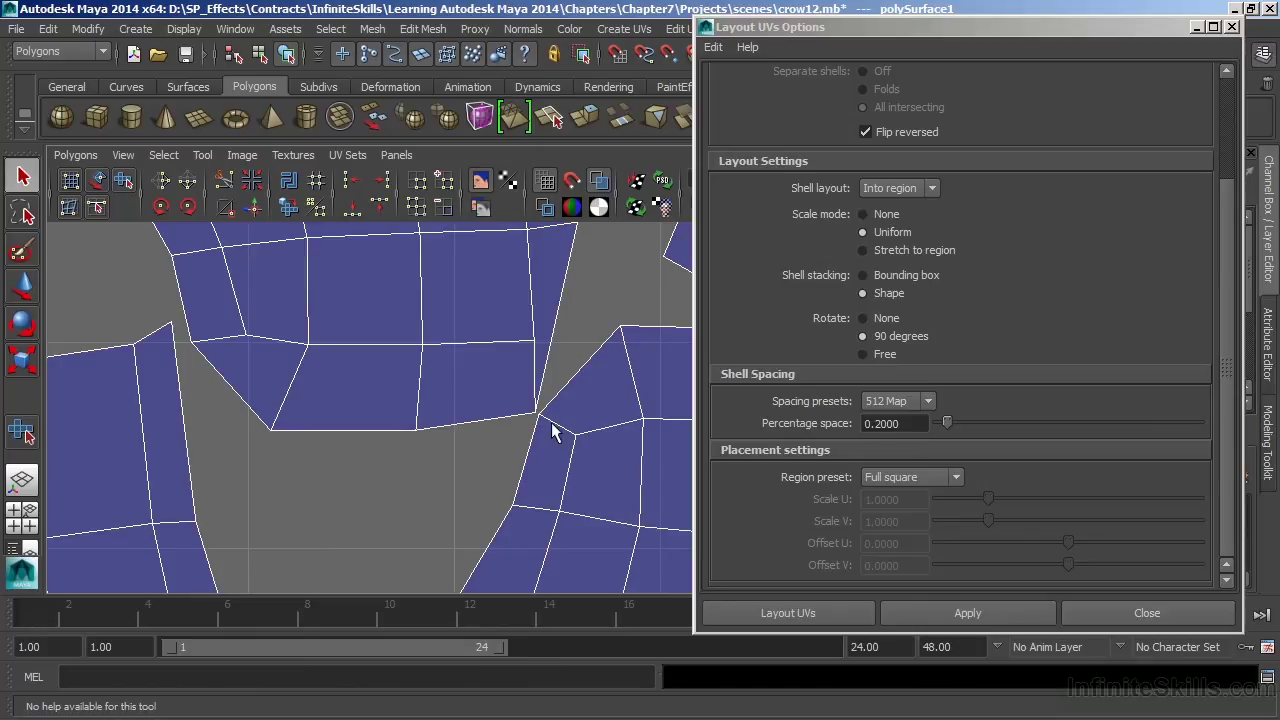
pyautogui.hotkey('ctrl', 'z')
pyautogui.keyDown('alt'); pyautogui.moveTo(565, 412); pyautogui.dragTo(228, 408, button='right'); pyautogui.keyUp('alt')
pyautogui.keyDown('alt'); pyautogui.moveTo(645, 398); pyautogui.dragTo(246, 398, button='right'); pyautogui.keyUp('alt')
pyautogui.keyDown('alt'); pyautogui.moveTo(415, 405); pyautogui.dragTo(399, 429, button='middle'); pyautogui.keyUp('alt')
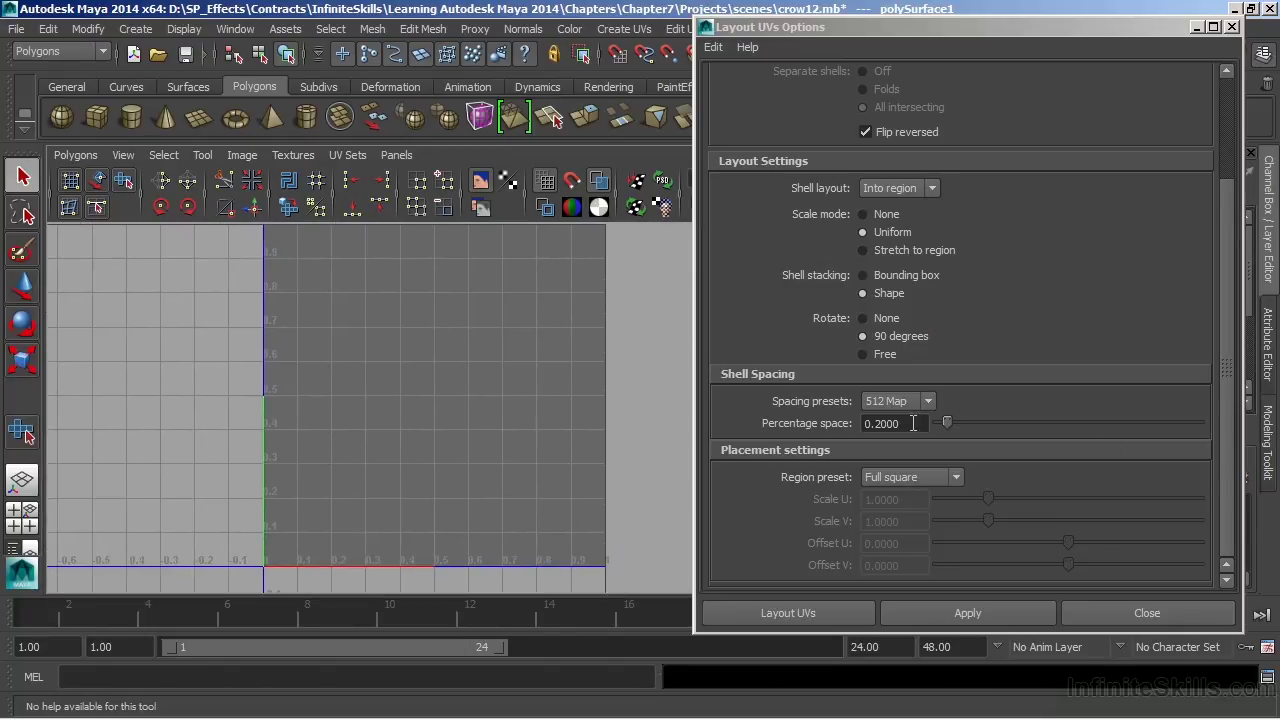
# Step: Set the percentage space to 1 and Rotate to None, and lay out the crow's UVs with these settings
pyautogui.moveTo(907, 423); pyautogui.dragTo(851, 428)
pyautogui.write('1')
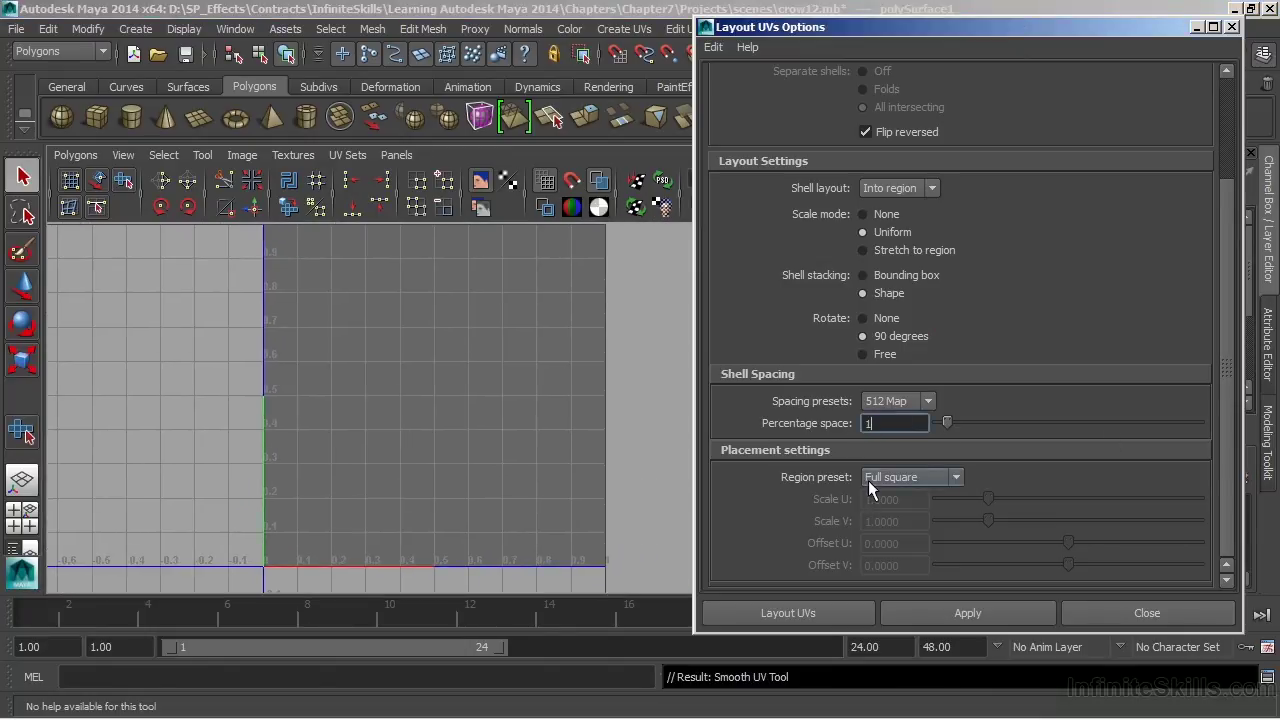
pyautogui.press('Return')
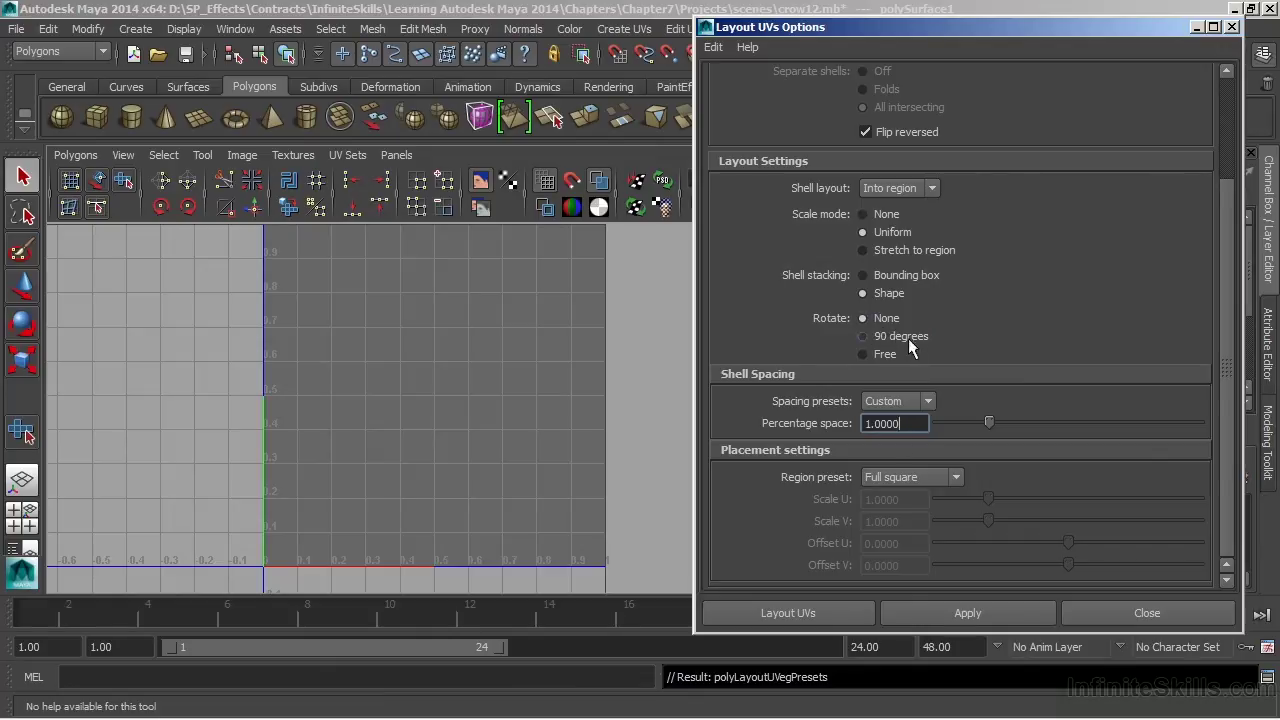
pyautogui.click(964, 611)
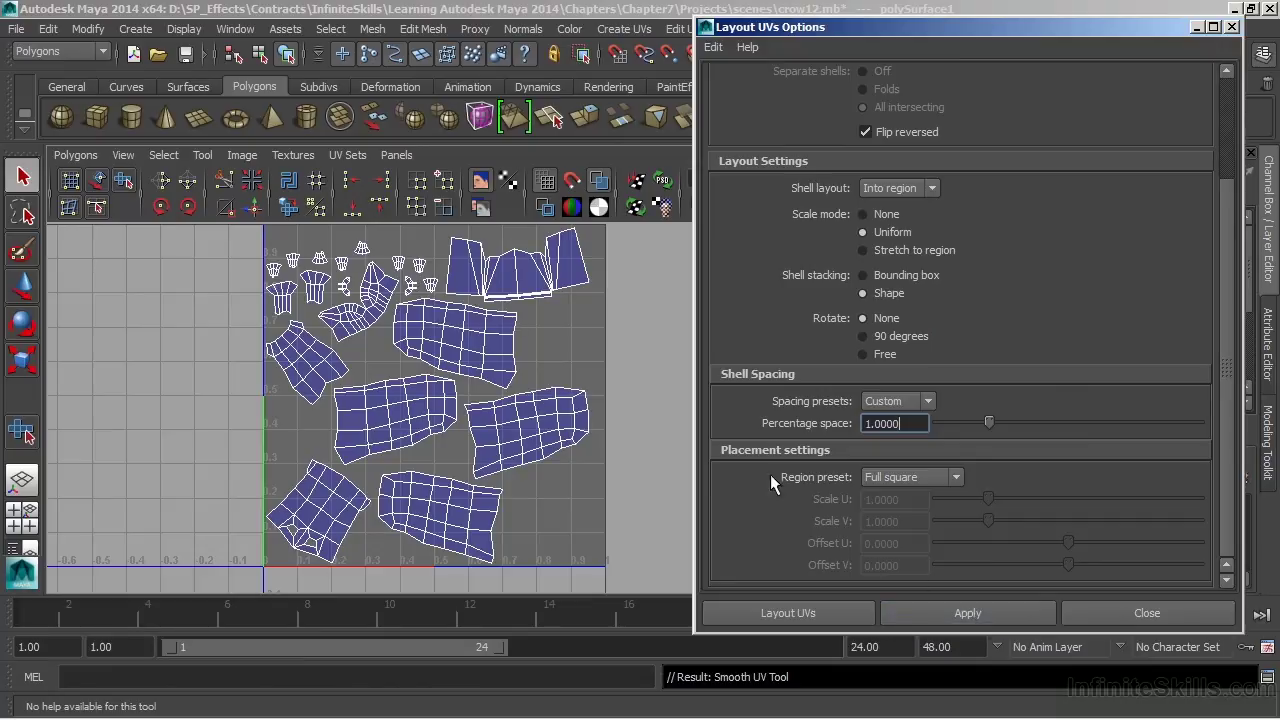
# Step: Undo the latest UV layout, frame all unpacked shells and move the options window clear of them
pyautogui.click(644, 462)
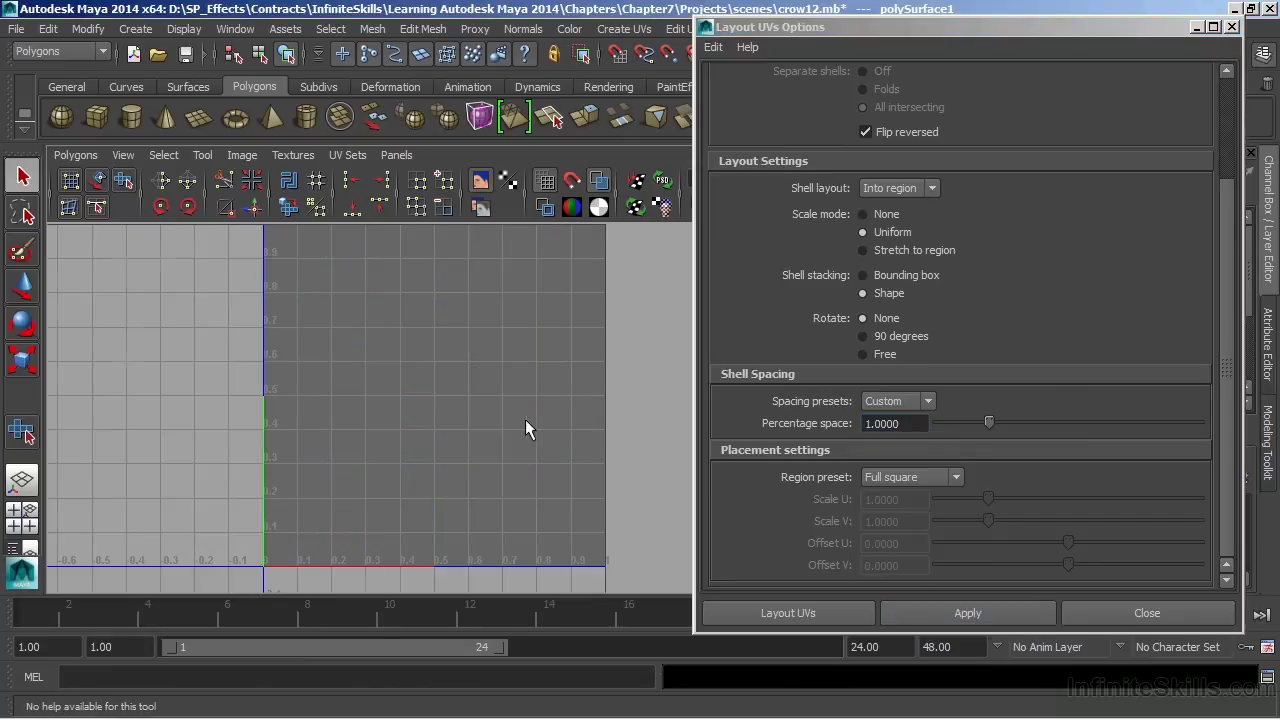
pyautogui.press('a')
pyautogui.moveTo(773, 32); pyautogui.dragTo(861, 29)
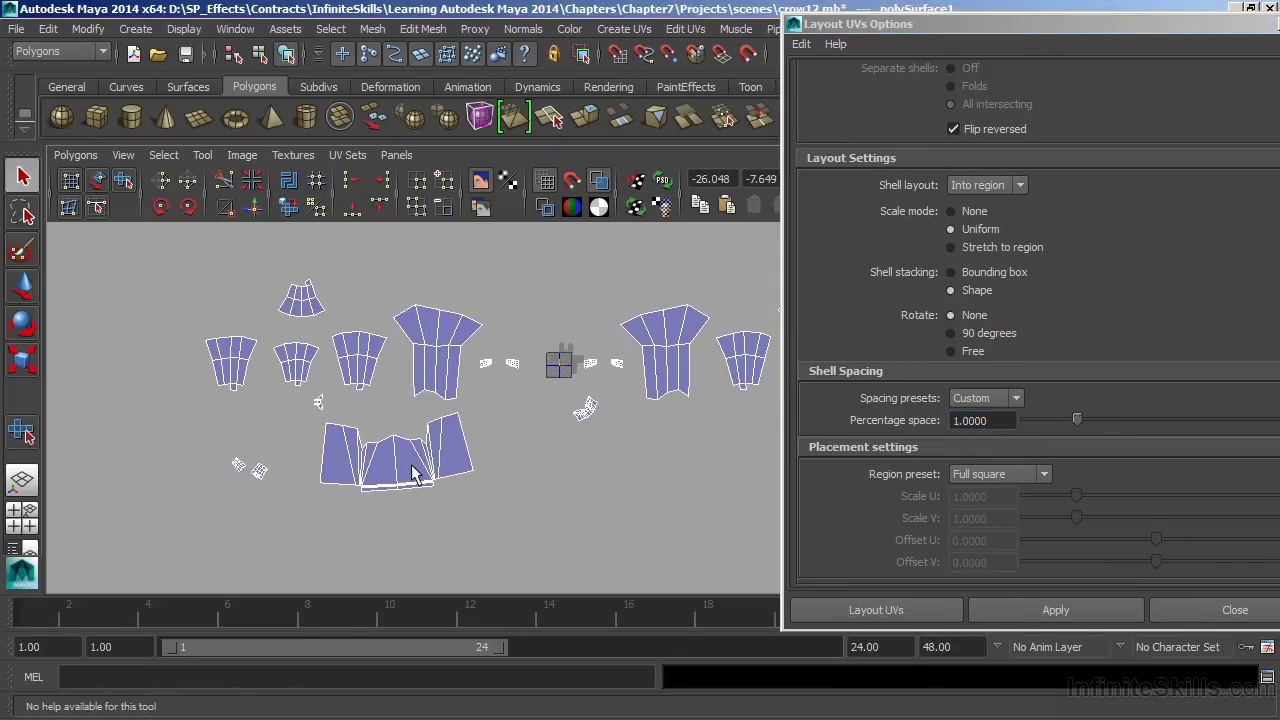
pyautogui.moveTo(416, 466); pyautogui.dragTo(486, 463, button='right')
# Step: Select the large three-part tail shell with the Move UV Shell Tool and rotate it until its base is level
pyautogui.moveTo(358, 432); pyautogui.dragTo(397, 478)
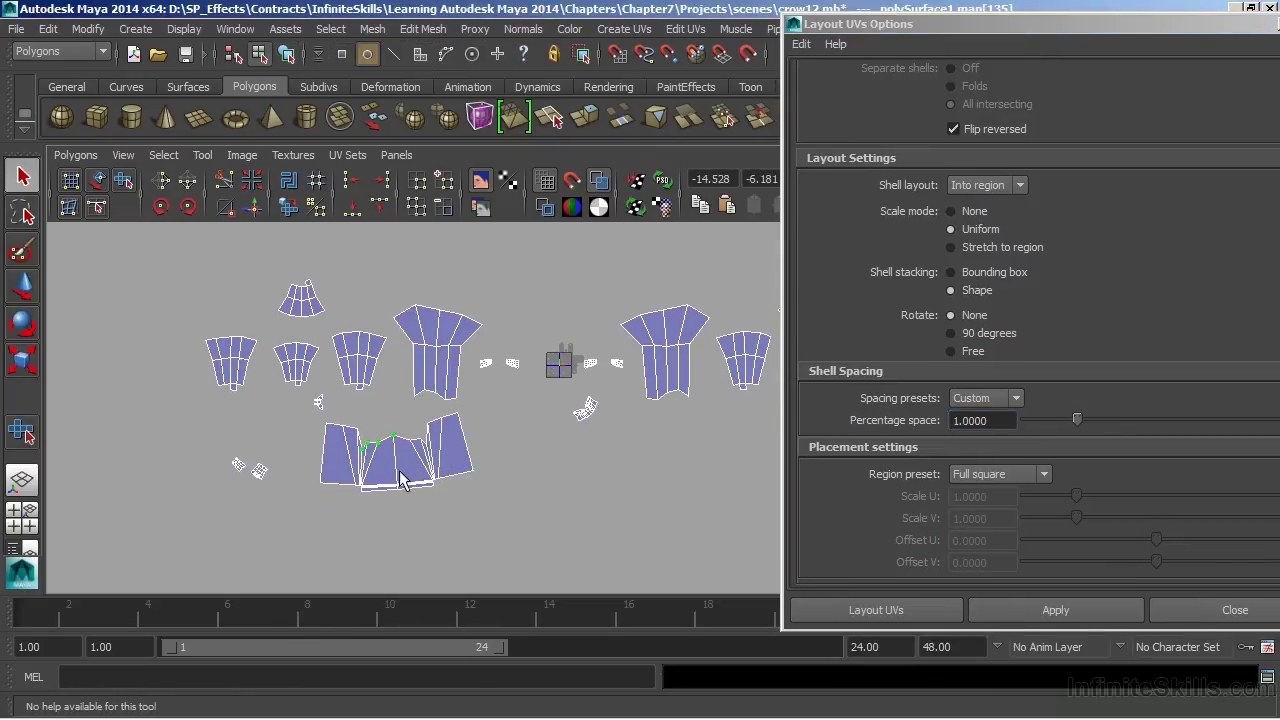
pyautogui.click(96, 180)
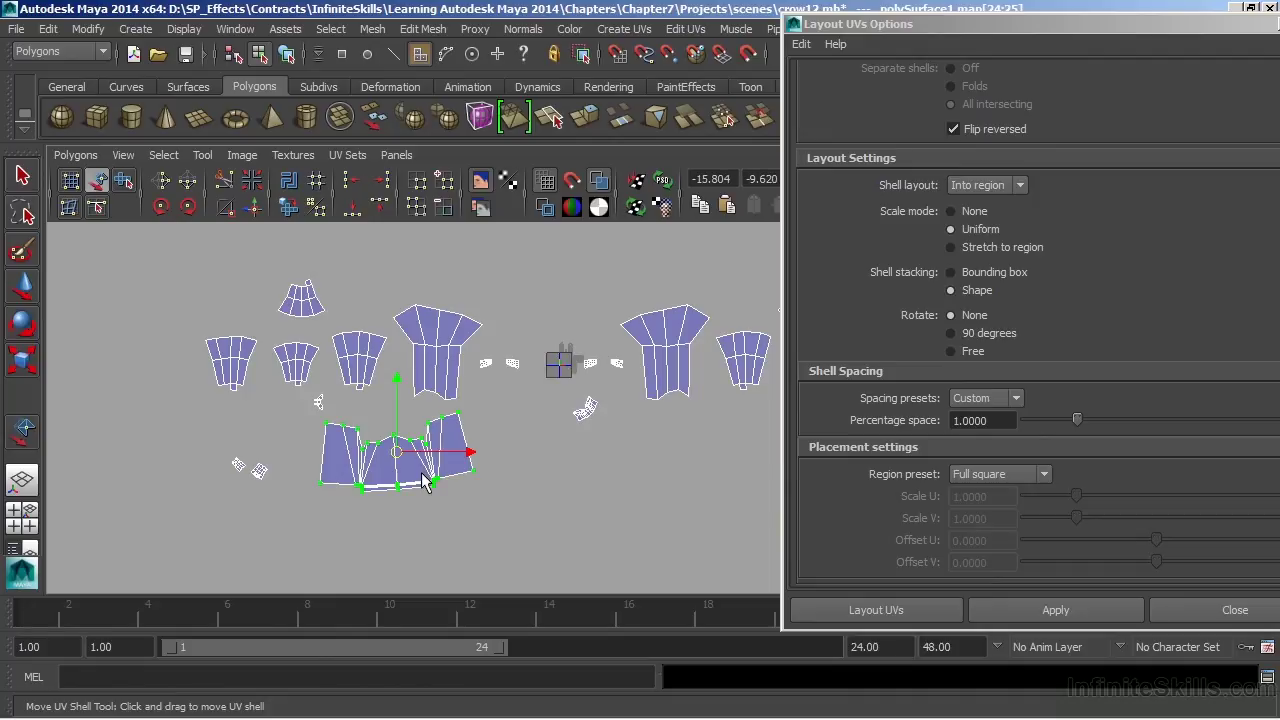
pyautogui.press('e')
pyautogui.moveTo(400, 381); pyautogui.dragTo(409, 383)
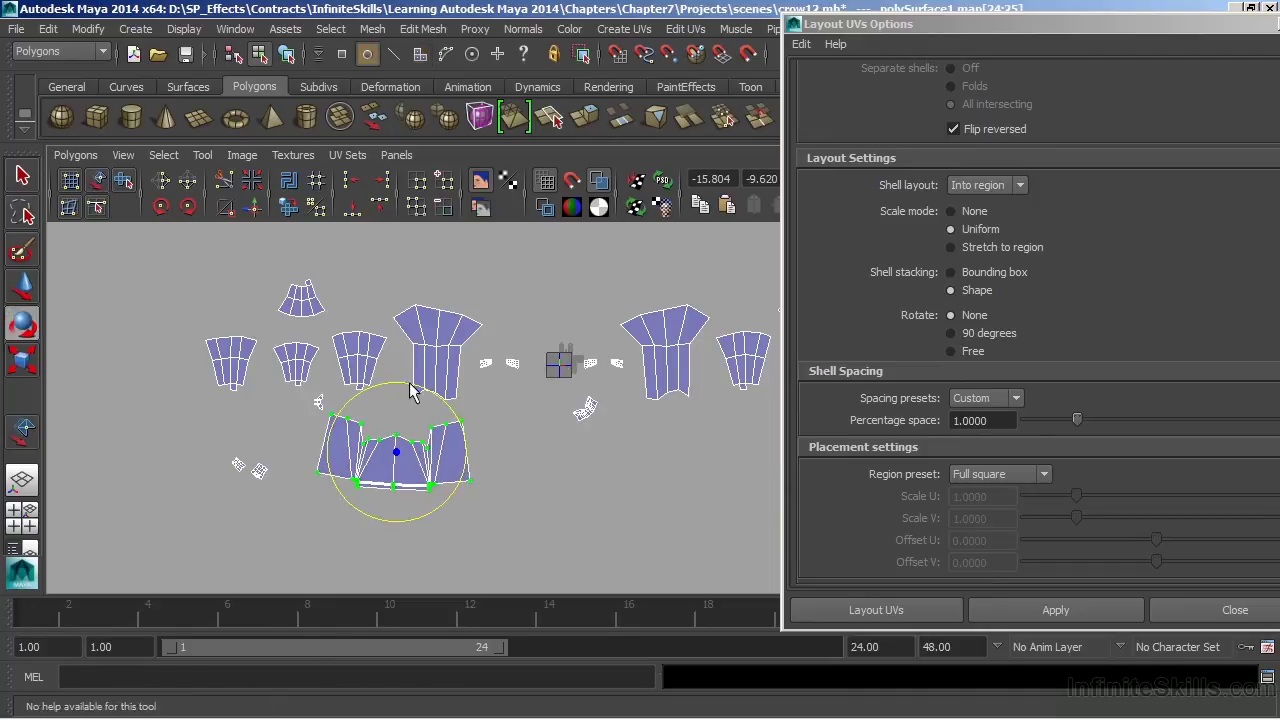
pyautogui.keyDown('alt'); pyautogui.moveTo(409, 383); pyautogui.dragTo(507, 420, button='right'); pyautogui.keyUp('alt')
# Step: Select each of the two small back and chest shells beside the tail shell and rotate them upright
pyautogui.keyDown('alt'); pyautogui.moveTo(507, 420); pyautogui.dragTo(612, 403, button='middle'); pyautogui.keyUp('alt')
pyautogui.moveTo(538, 405); pyautogui.dragTo(532, 416)
pyautogui.keyDown('alt'); pyautogui.moveTo(454, 366); pyautogui.dragTo(622, 306, button='middle'); pyautogui.keyUp('alt')
pyautogui.click(321, 453)
pyautogui.keyDown('alt'); pyautogui.moveTo(310, 450); pyautogui.dragTo(482, 348, button='middle'); pyautogui.keyUp('alt')
pyautogui.keyDown('alt'); pyautogui.moveTo(482, 348); pyautogui.dragTo(591, 396, button='right'); pyautogui.keyUp('alt')
pyautogui.keyDown('alt'); pyautogui.moveTo(591, 396); pyautogui.dragTo(554, 502, button='middle'); pyautogui.keyUp('alt')
pyautogui.moveTo(330, 360); pyautogui.dragTo(364, 471)
pyautogui.keyDown('alt'); pyautogui.moveTo(664, 245); pyautogui.dragTo(643, 385, button='middle'); pyautogui.keyUp('alt')
pyautogui.keyDown('alt'); pyautogui.moveTo(643, 385); pyautogui.dragTo(447, 288, button='right'); pyautogui.keyUp('alt')
pyautogui.keyDown('alt'); pyautogui.moveTo(447, 288); pyautogui.dragTo(384, 422, button='middle'); pyautogui.keyUp('alt')
# Step: Select each of the two small wing shells left of the UV grid and rotate them slightly to straighten them
pyautogui.keyDown('alt'); pyautogui.moveTo(384, 422); pyautogui.dragTo(684, 572, button='right'); pyautogui.keyUp('alt')
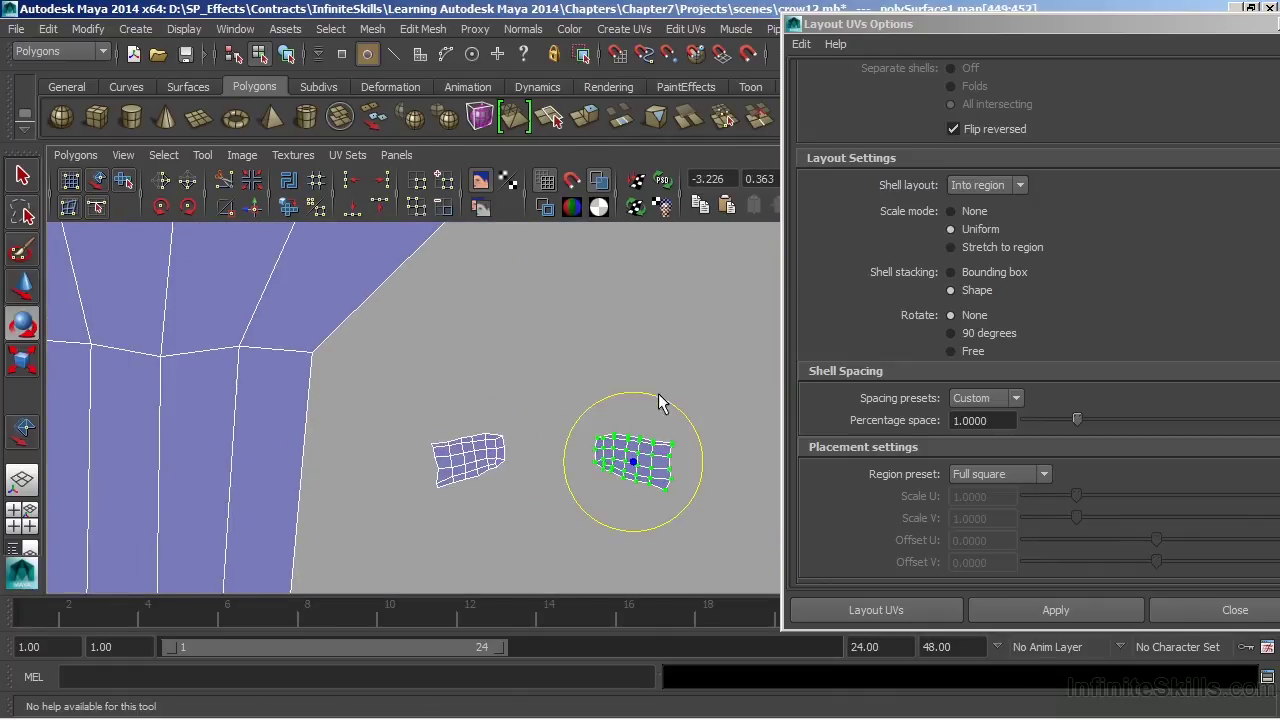
pyautogui.moveTo(658, 393); pyautogui.dragTo(645, 392)
pyautogui.moveTo(402, 398); pyautogui.dragTo(522, 546)
pyautogui.moveTo(486, 393); pyautogui.dragTo(494, 395)
pyautogui.keyDown('alt'); pyautogui.moveTo(494, 395); pyautogui.dragTo(254, 419, button='right'); pyautogui.keyUp('alt')
# Step: Select the joined head shell below the UV grid and rotate it so its two halves sit level and symmetrical
pyautogui.keyDown('alt'); pyautogui.moveTo(724, 441); pyautogui.dragTo(380, 352, button='middle'); pyautogui.keyUp('alt')
pyautogui.moveTo(473, 537); pyautogui.dragTo(374, 432)
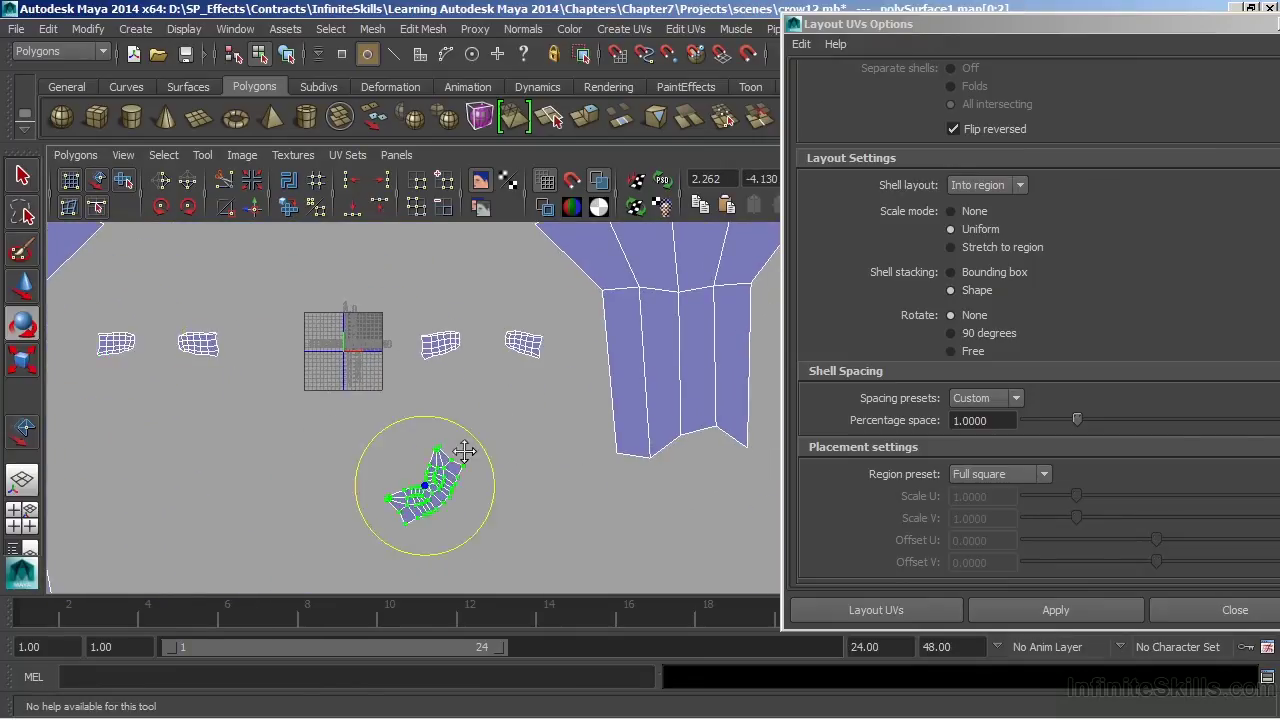
pyautogui.keyDown('alt'); pyautogui.moveTo(463, 451); pyautogui.dragTo(456, 366, button='middle'); pyautogui.keyUp('alt')
pyautogui.keyDown('alt'); pyautogui.moveTo(456, 366); pyautogui.dragTo(696, 409, button='right'); pyautogui.keyUp('alt')
# Step: Select each of the two small wing shells right of the UV grid in full and rotate them slightly to straighten them
pyautogui.moveTo(465, 345); pyautogui.dragTo(535, 386)
pyautogui.moveTo(390, 325); pyautogui.dragTo(446, 415)
pyautogui.moveTo(460, 427); pyautogui.dragTo(471, 440)
pyautogui.hotkey('ctrl', 'z')
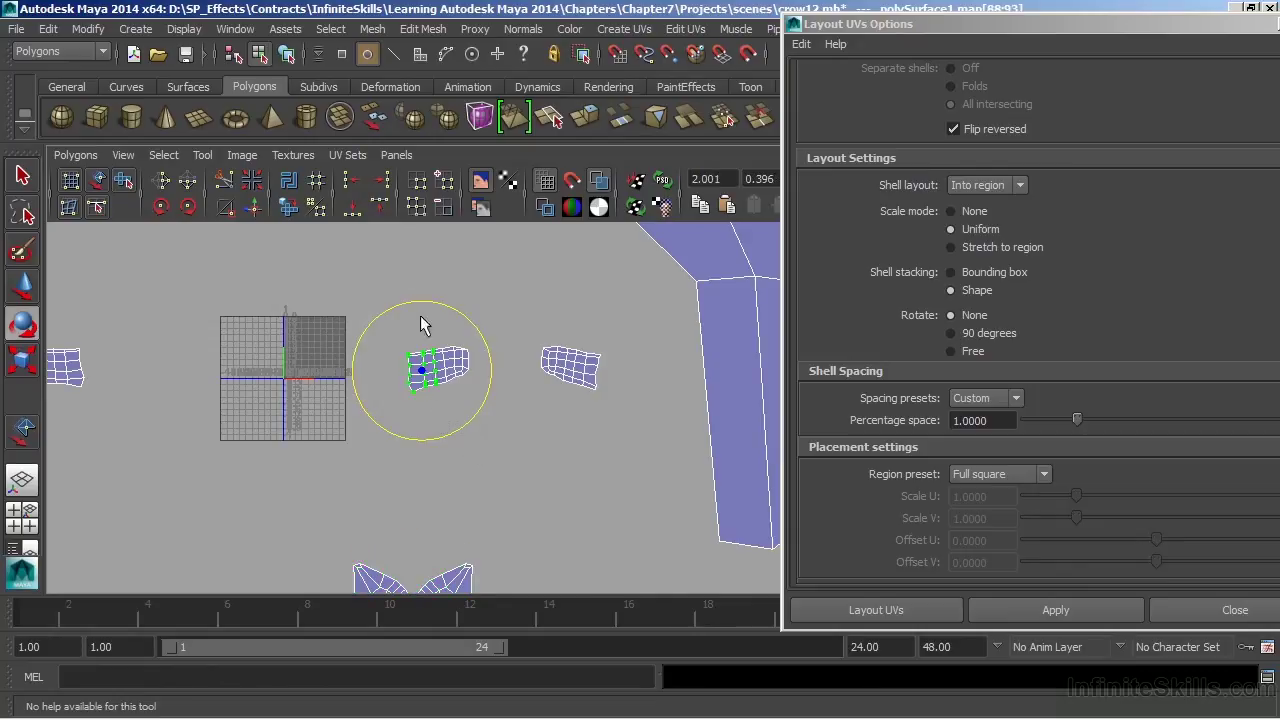
pyautogui.moveTo(391, 267); pyautogui.dragTo(483, 431)
pyautogui.moveTo(476, 308); pyautogui.dragTo(485, 311)
pyautogui.moveTo(612, 407); pyautogui.dragTo(613, 408)
pyautogui.moveTo(610, 311); pyautogui.dragTo(589, 306)
pyautogui.click(521, 311)
pyautogui.keyDown('alt'); pyautogui.moveTo(521, 311); pyautogui.dragTo(150, 352, button='right'); pyautogui.keyUp('alt')
# Step: Select the whole crow mesh and lay out its straightened UV shells with Rotate None and 1.0 percentage space
pyautogui.keyDown('alt'); pyautogui.moveTo(570, 432); pyautogui.dragTo(677, 420, button='middle'); pyautogui.keyUp('alt')
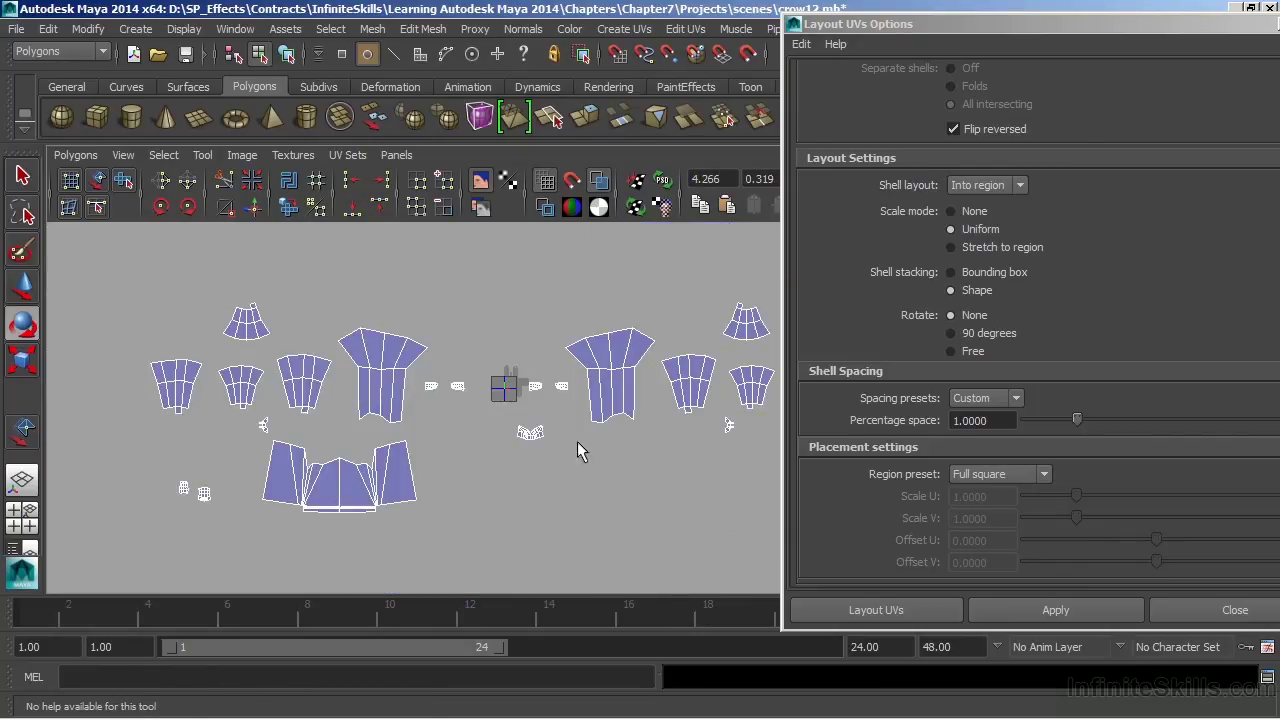
pyautogui.scroll(-4, 577, 441)
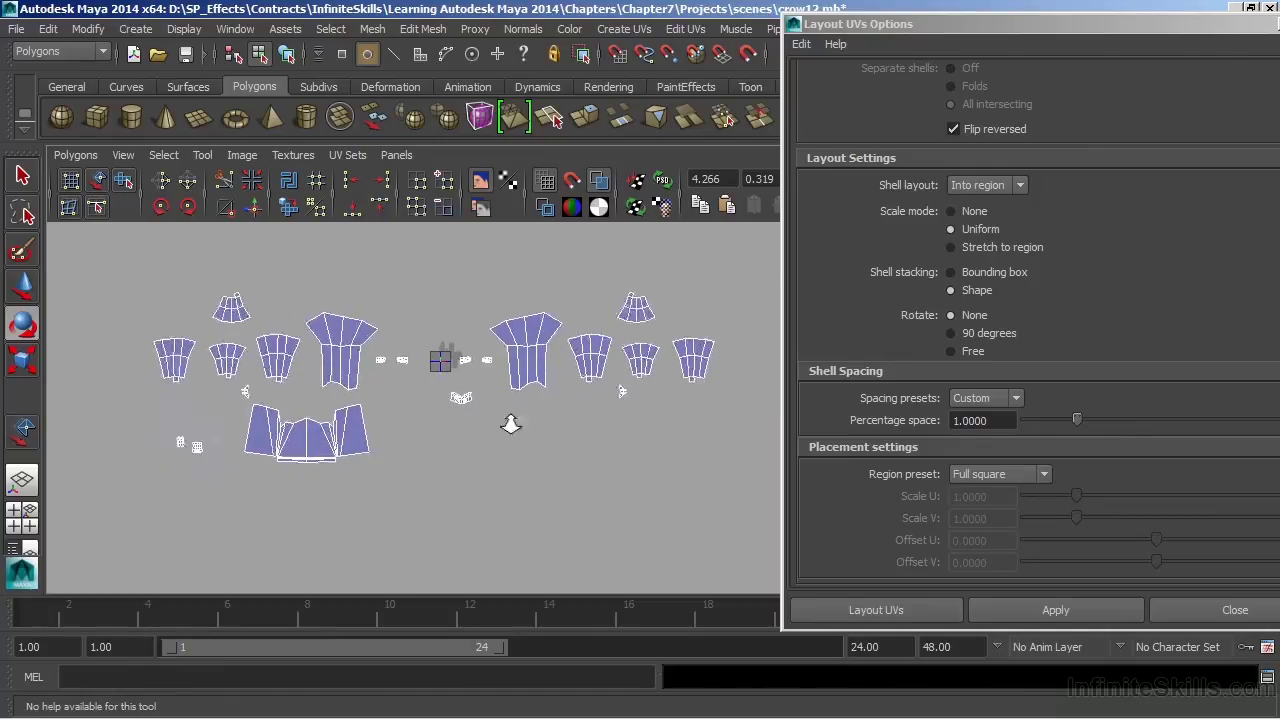
pyautogui.keyDown('alt'); pyautogui.moveTo(511, 424); pyautogui.dragTo(376, 396, button='right'); pyautogui.keyUp('alt')
pyautogui.keyDown('alt'); pyautogui.moveTo(376, 396); pyautogui.dragTo(414, 422, button='middle'); pyautogui.keyUp('alt')
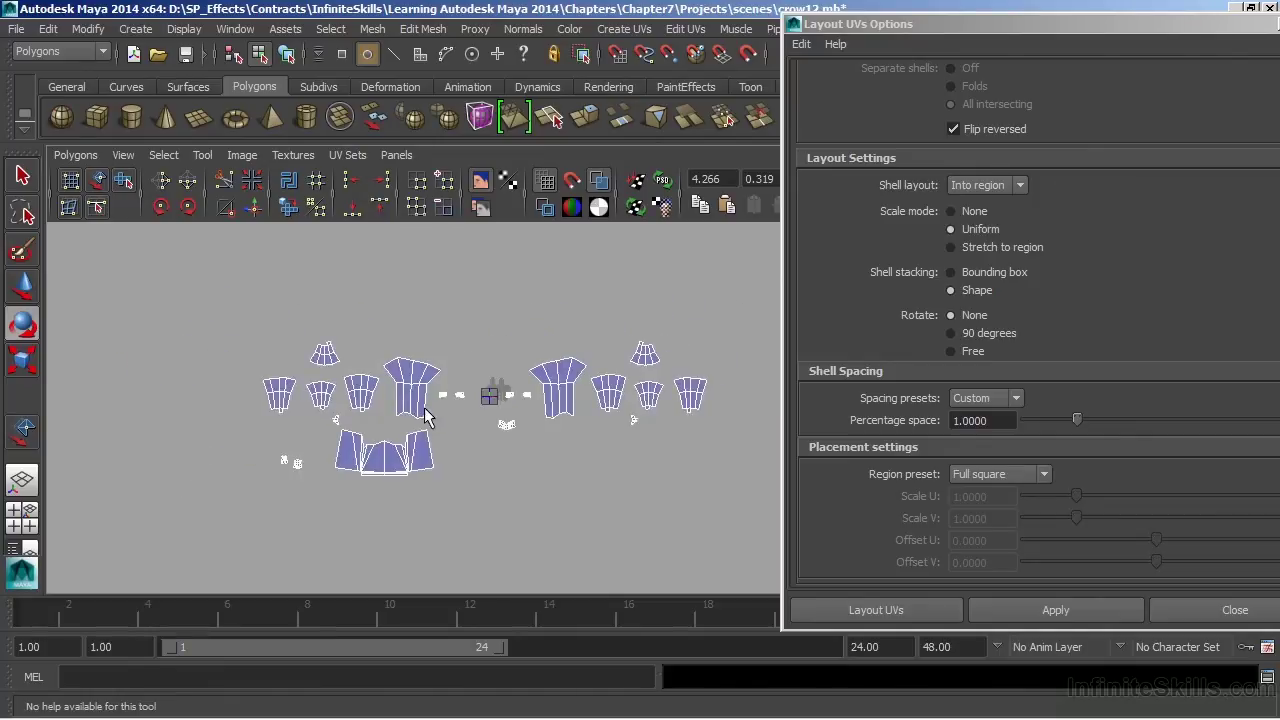
pyautogui.press('space')
pyautogui.moveTo(603, 264); pyautogui.dragTo(689, 228, button='right')
pyautogui.click(643, 351)
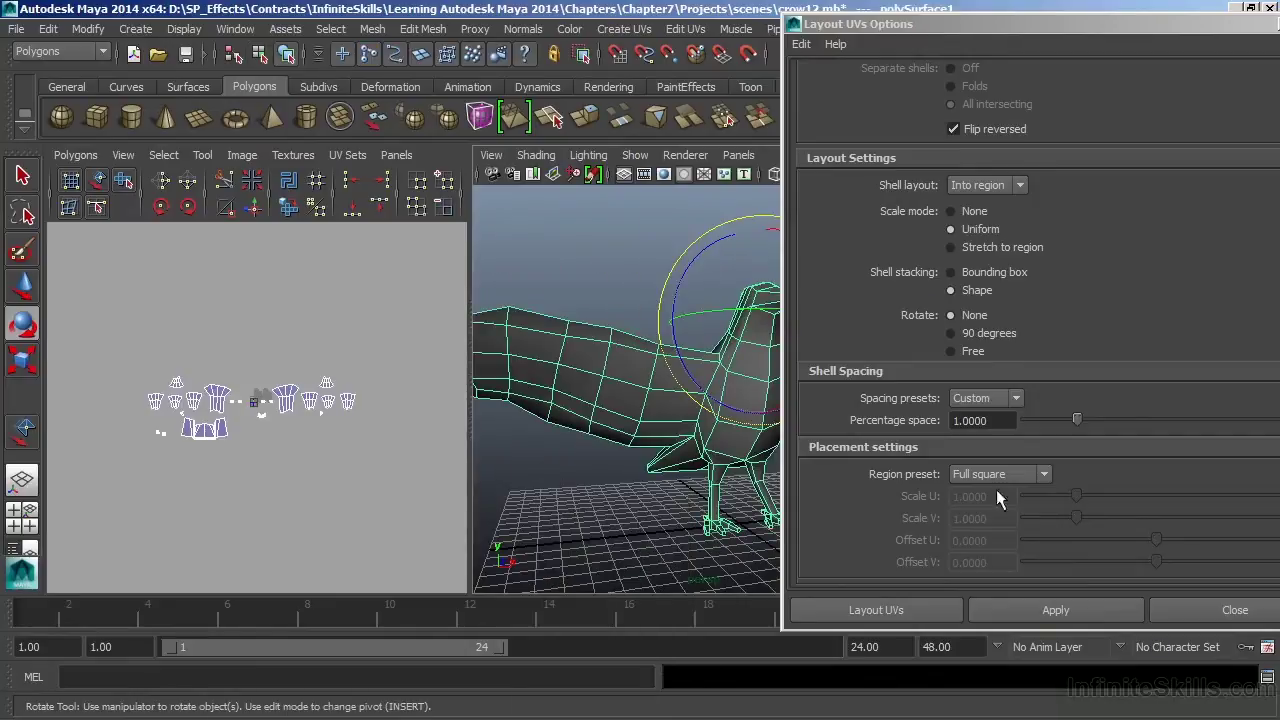
pyautogui.click(1058, 613)
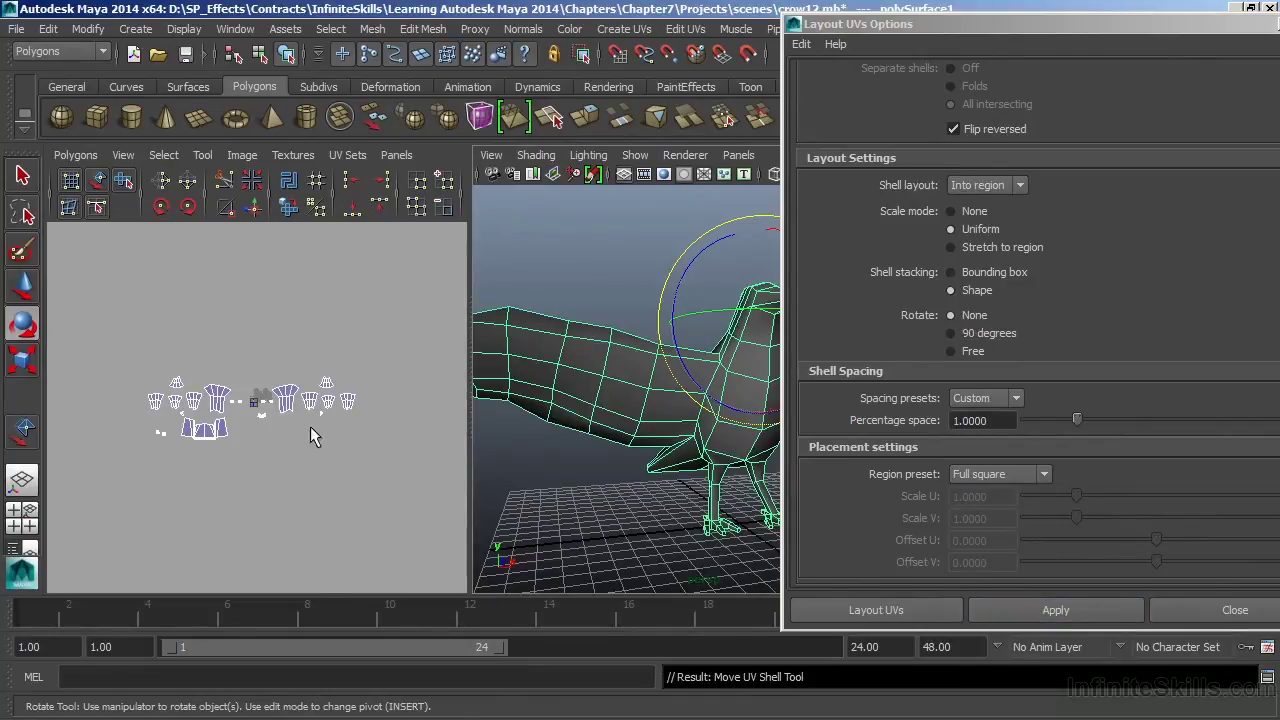
# Step: Apply the UV layout so all crow shells pack into the full square, inspect the packing, and close the layout options
pyautogui.click(1027, 612)
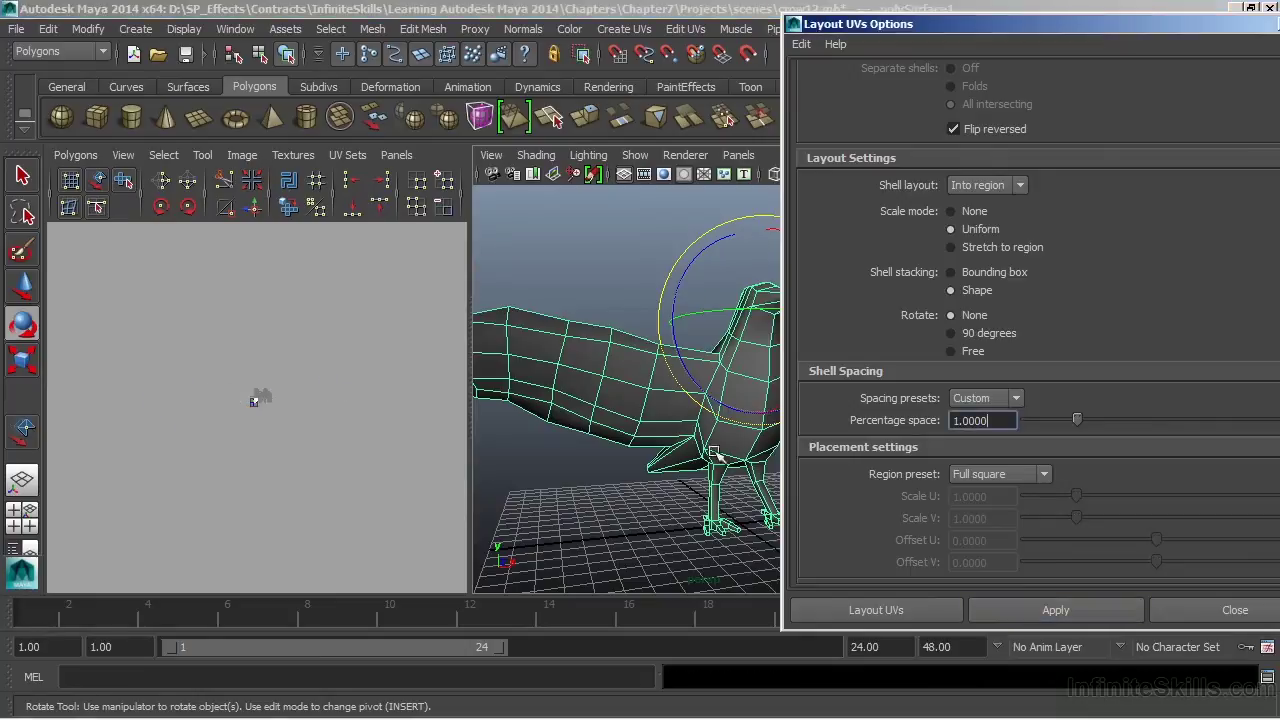
pyautogui.click(319, 417)
pyautogui.press('a')
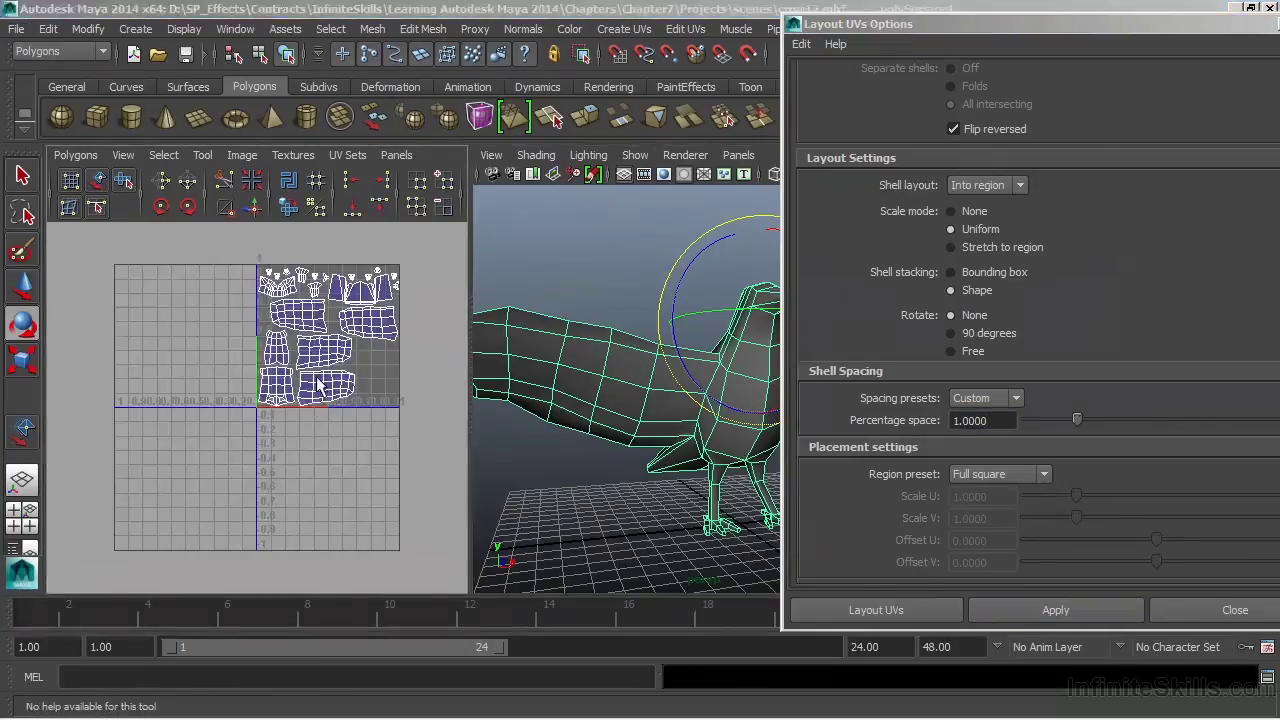
pyautogui.press('space')
pyautogui.keyDown('alt'); pyautogui.moveTo(510, 408); pyautogui.dragTo(405, 537, button='middle'); pyautogui.keyUp('alt')
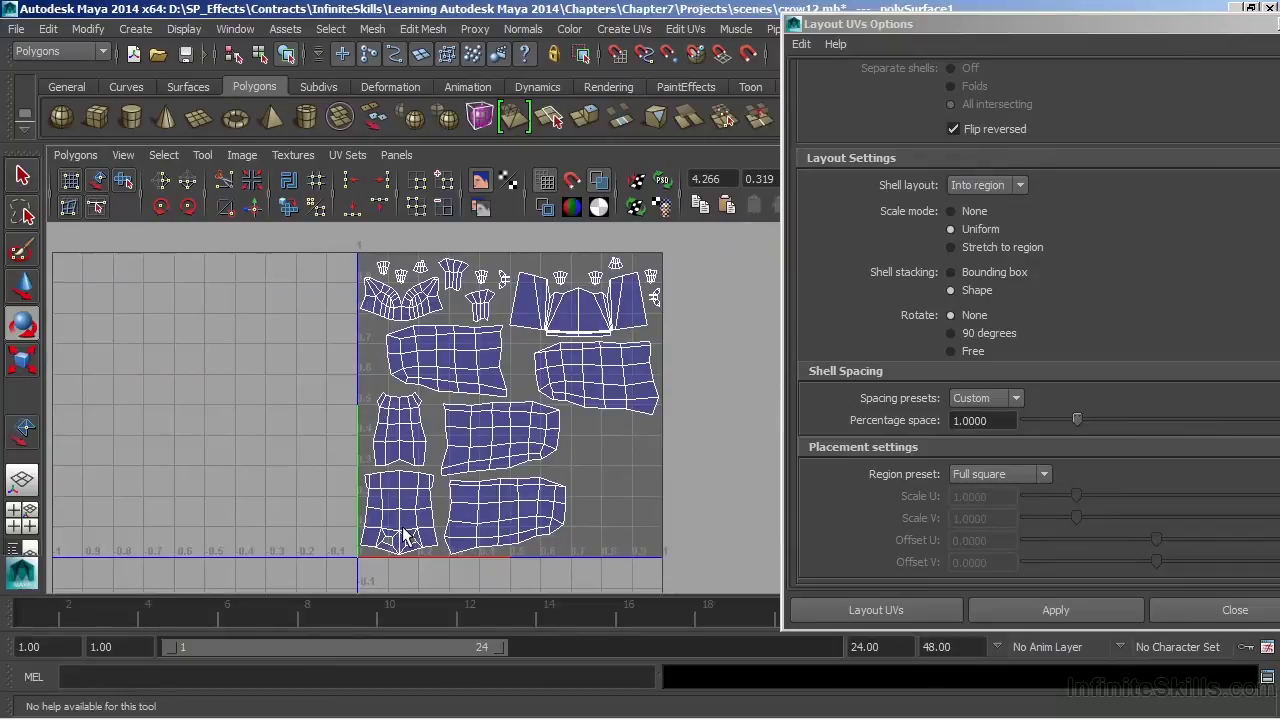
pyautogui.press('y')
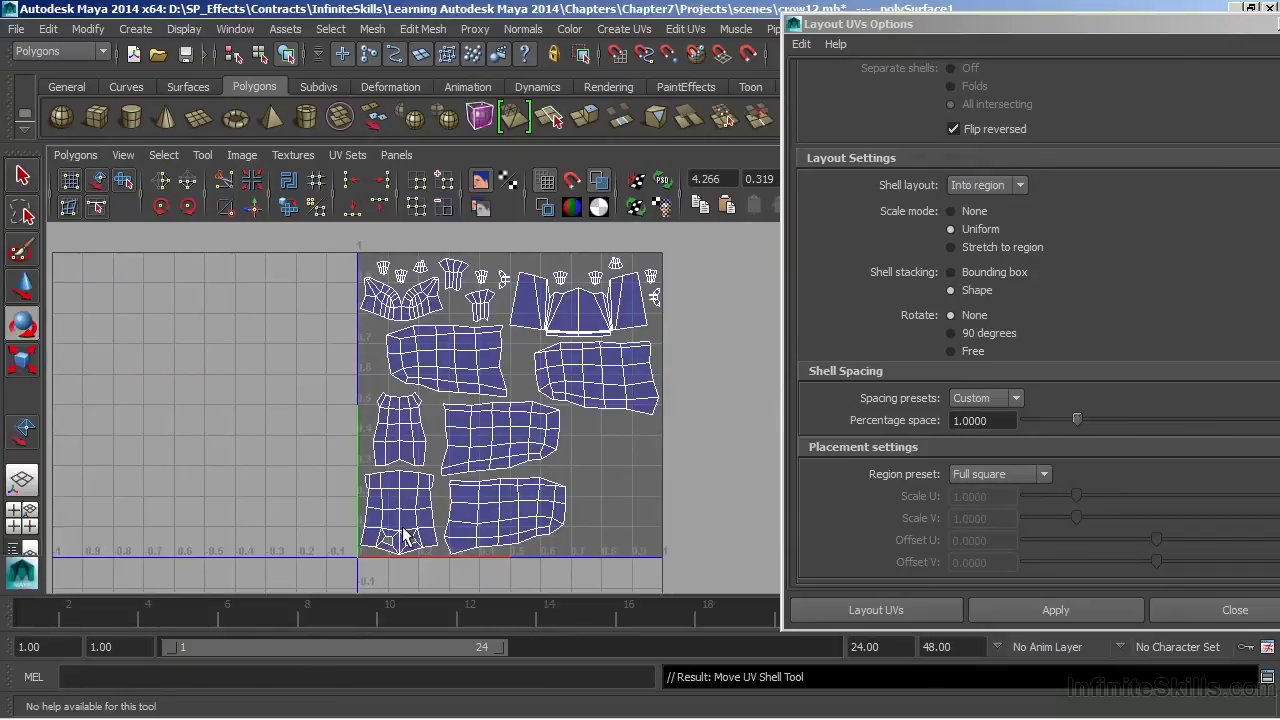
pyautogui.hotkey('alt', 'Tab')
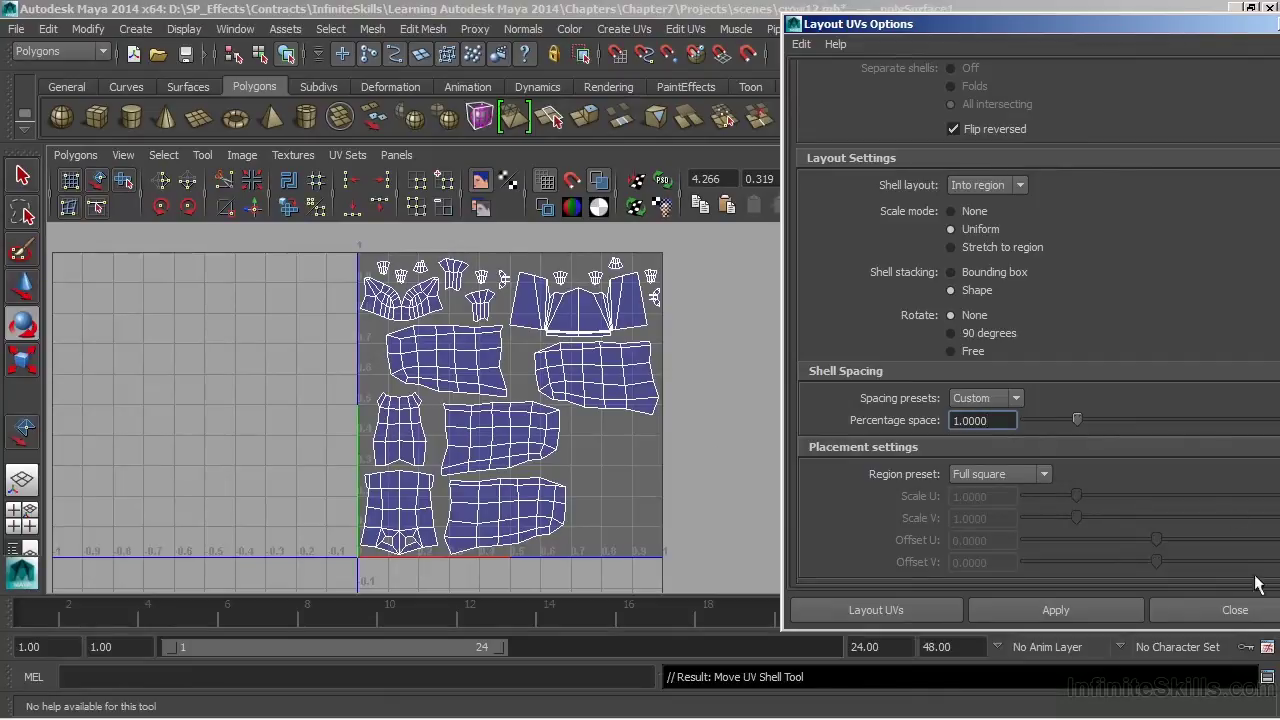
pyautogui.click(1235, 610)
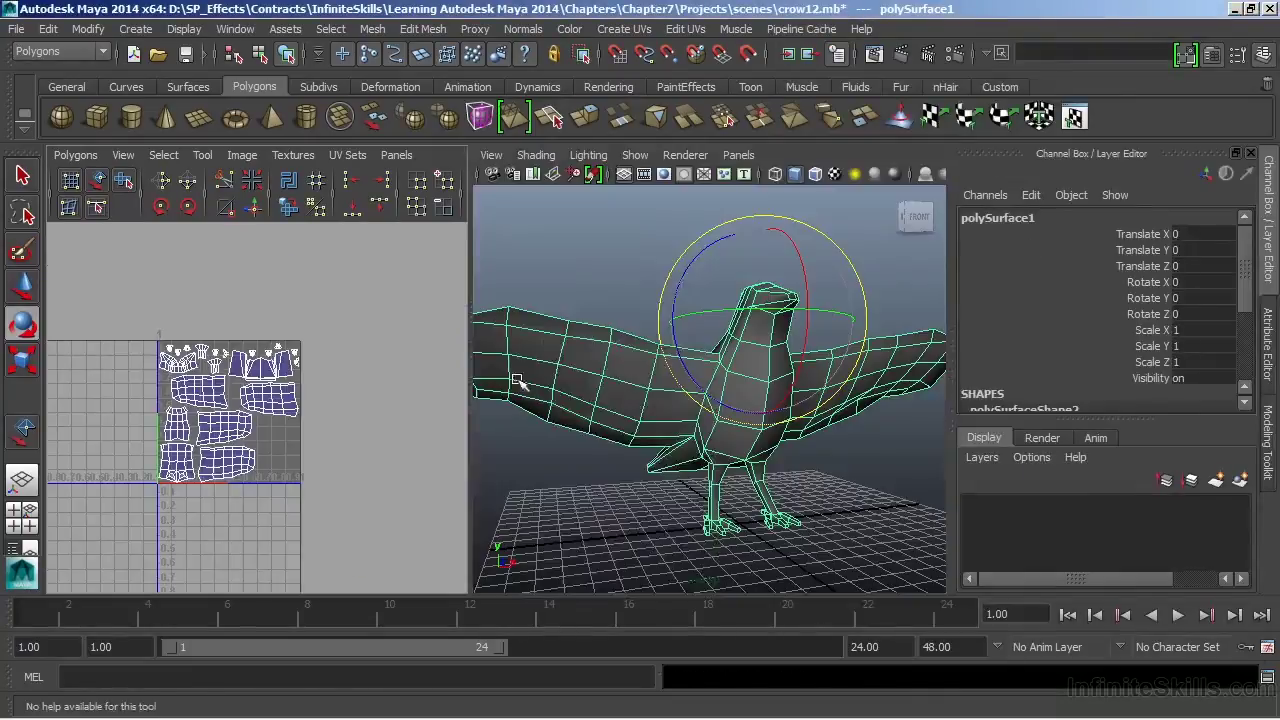
# Step: Delete the construction history of the crow mesh and deselect it
pyautogui.moveTo(622, 270); pyautogui.dragTo(714, 243, button='right')
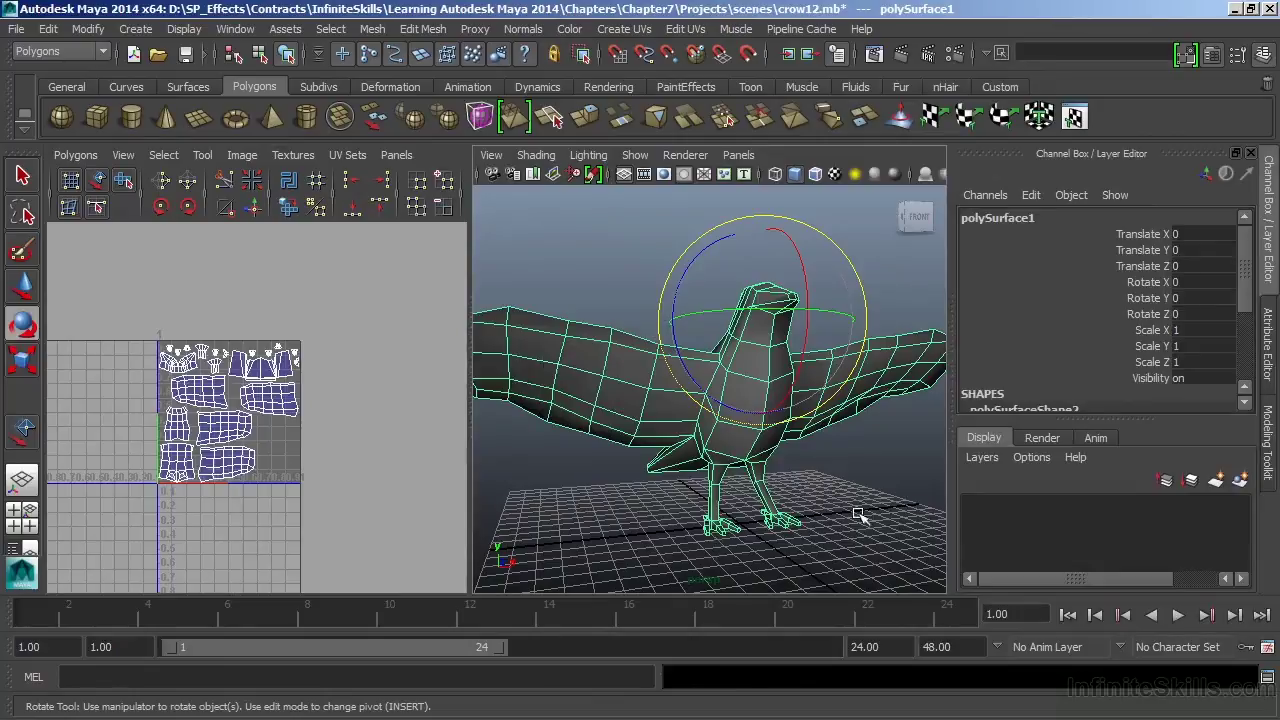
pyautogui.click(851, 466)
pyautogui.click(729, 394)
pyautogui.keyDown('alt'); pyautogui.moveTo(851, 466); pyautogui.dragTo(757, 437); pyautogui.keyUp('alt')
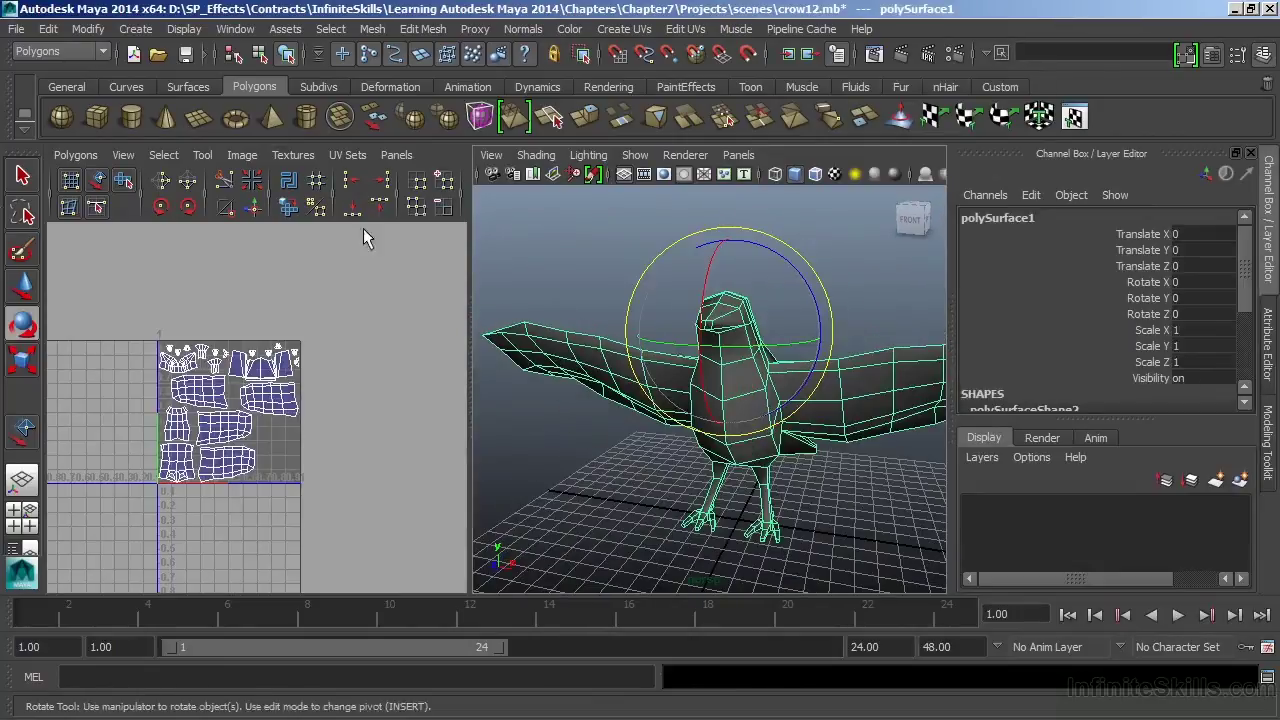
pyautogui.click(40, 29)
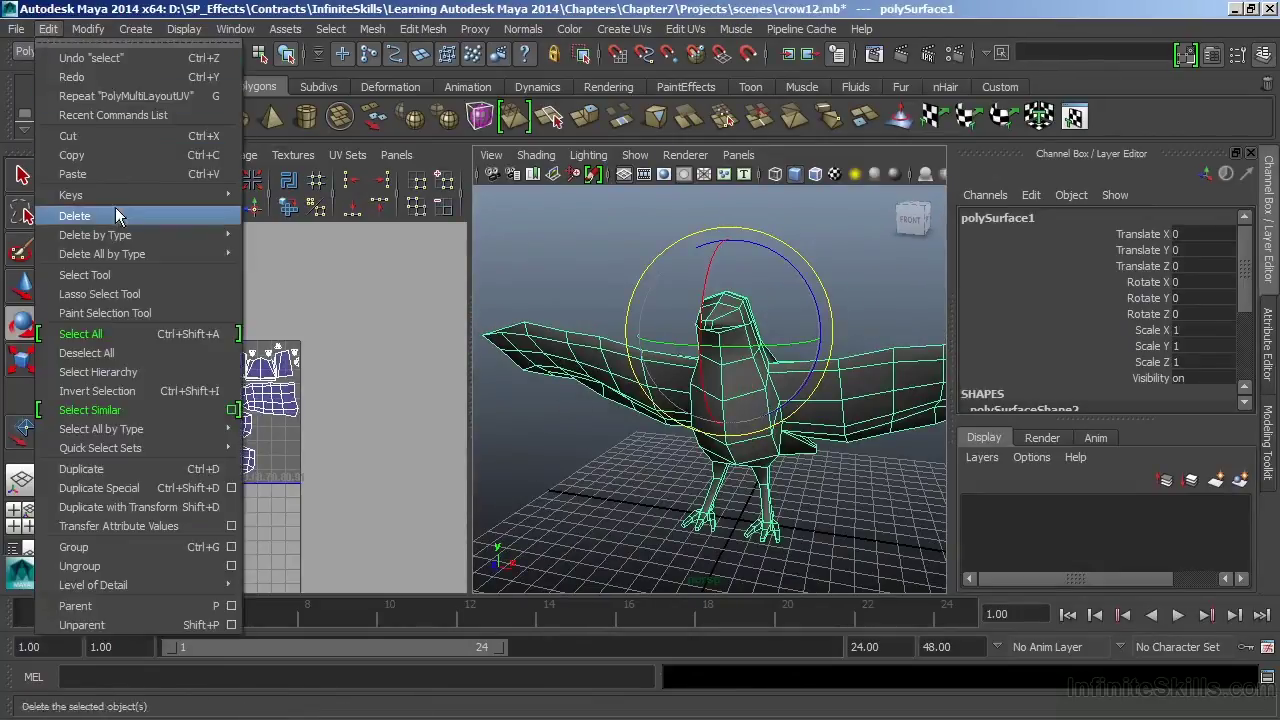
pyautogui.moveTo(123, 240)
pyautogui.click(277, 246)
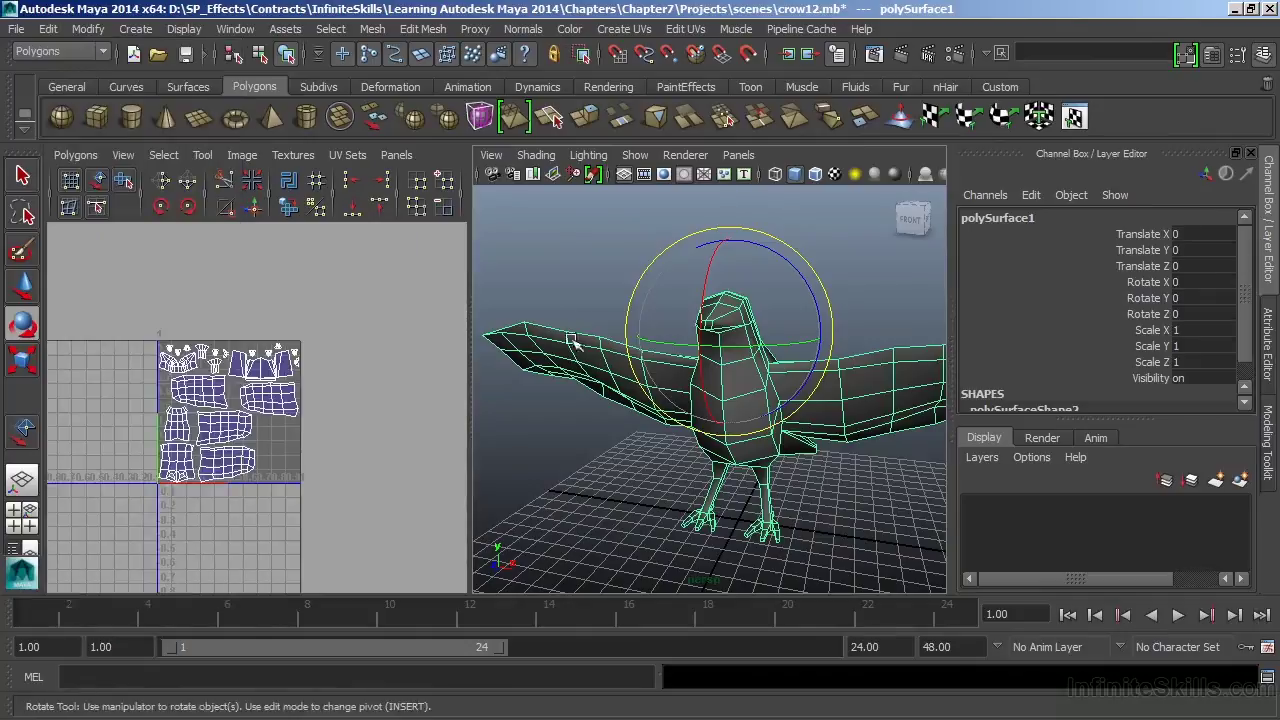
pyautogui.click(577, 285)
# Step: Inspect the crow's shading for hard edges, select the whole mesh and soften its edge normals
pyautogui.keyDown('alt'); pyautogui.moveTo(637, 423); pyautogui.dragTo(771, 420); pyautogui.keyUp('alt')
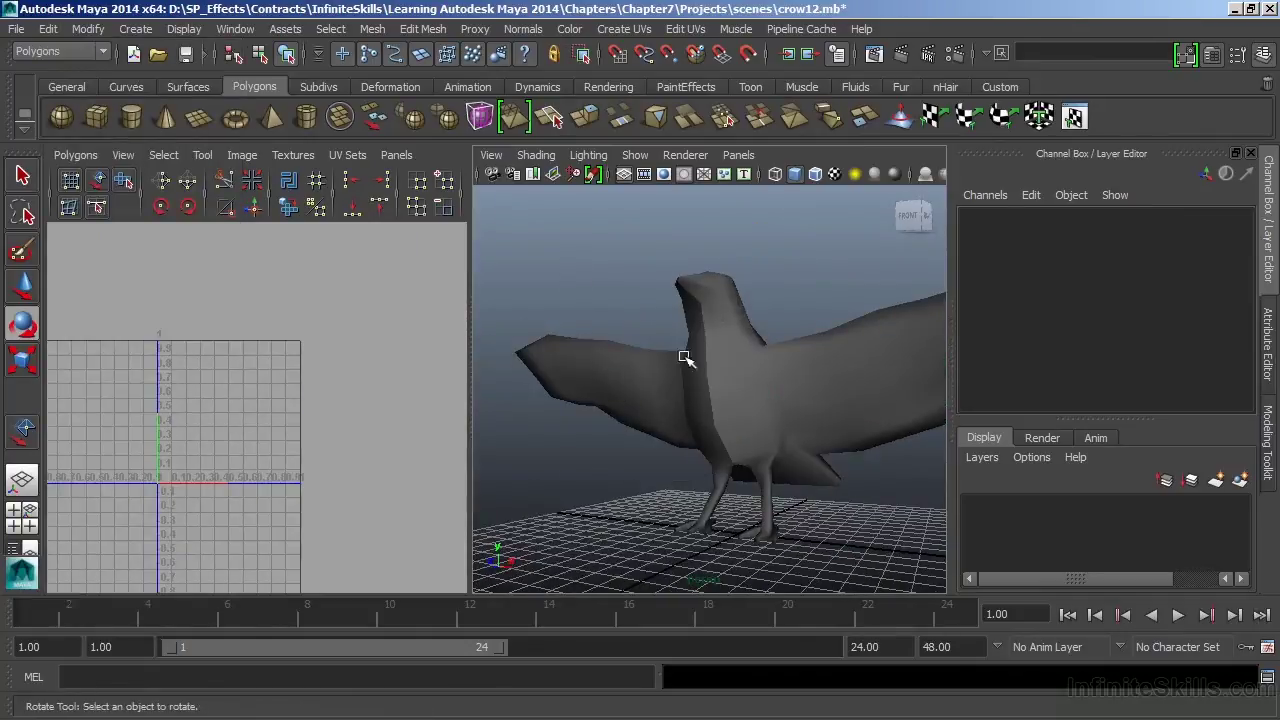
pyautogui.keyDown('alt'); pyautogui.moveTo(679, 438); pyautogui.dragTo(720, 455); pyautogui.keyUp('alt')
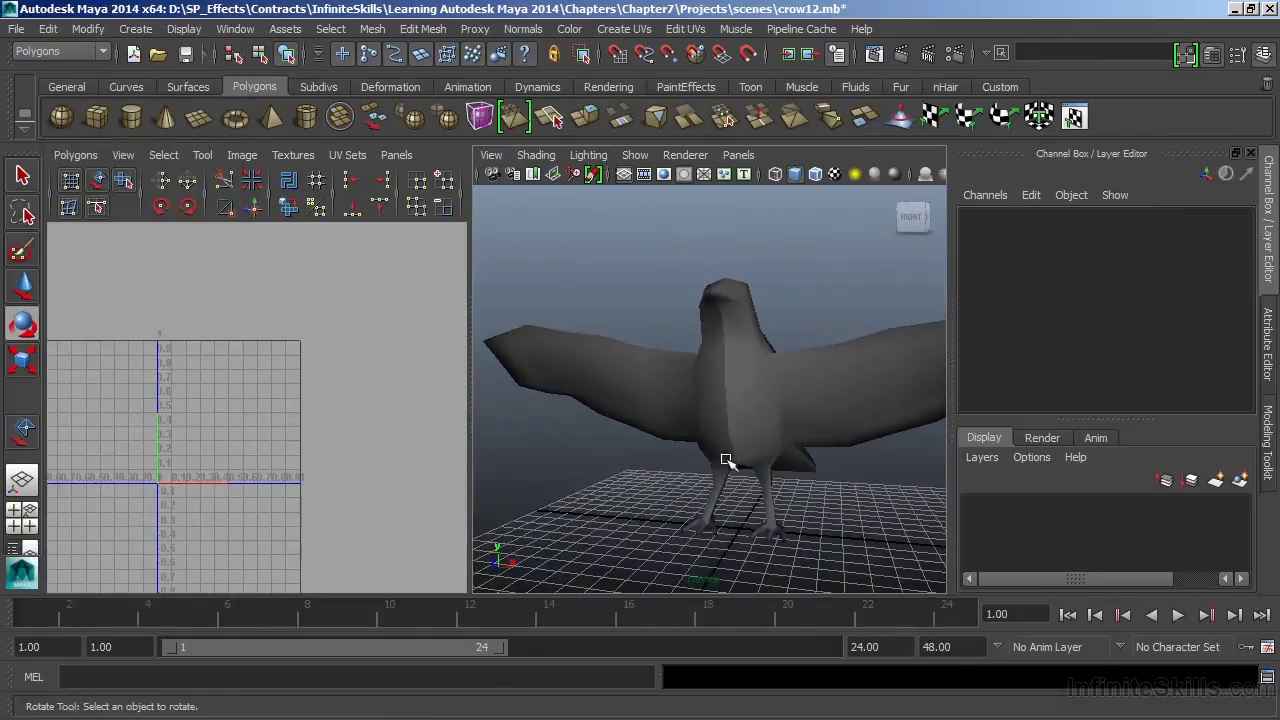
pyautogui.click(741, 399)
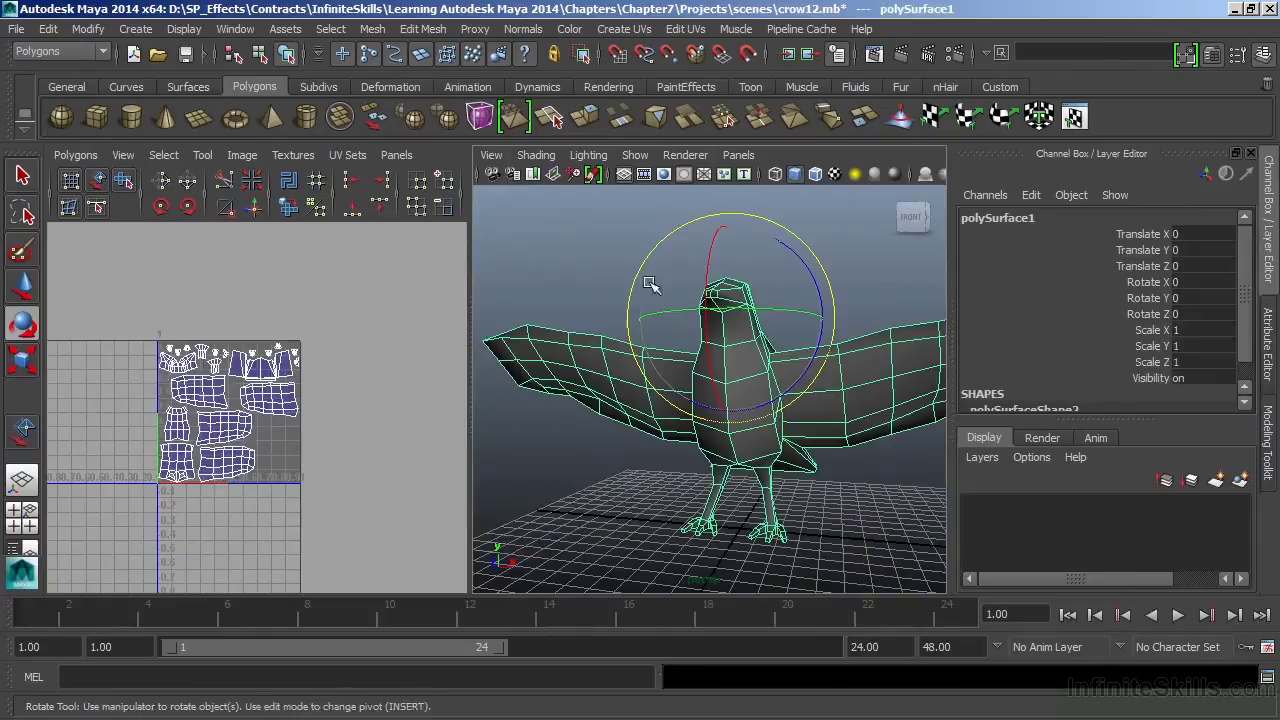
pyautogui.click(524, 29)
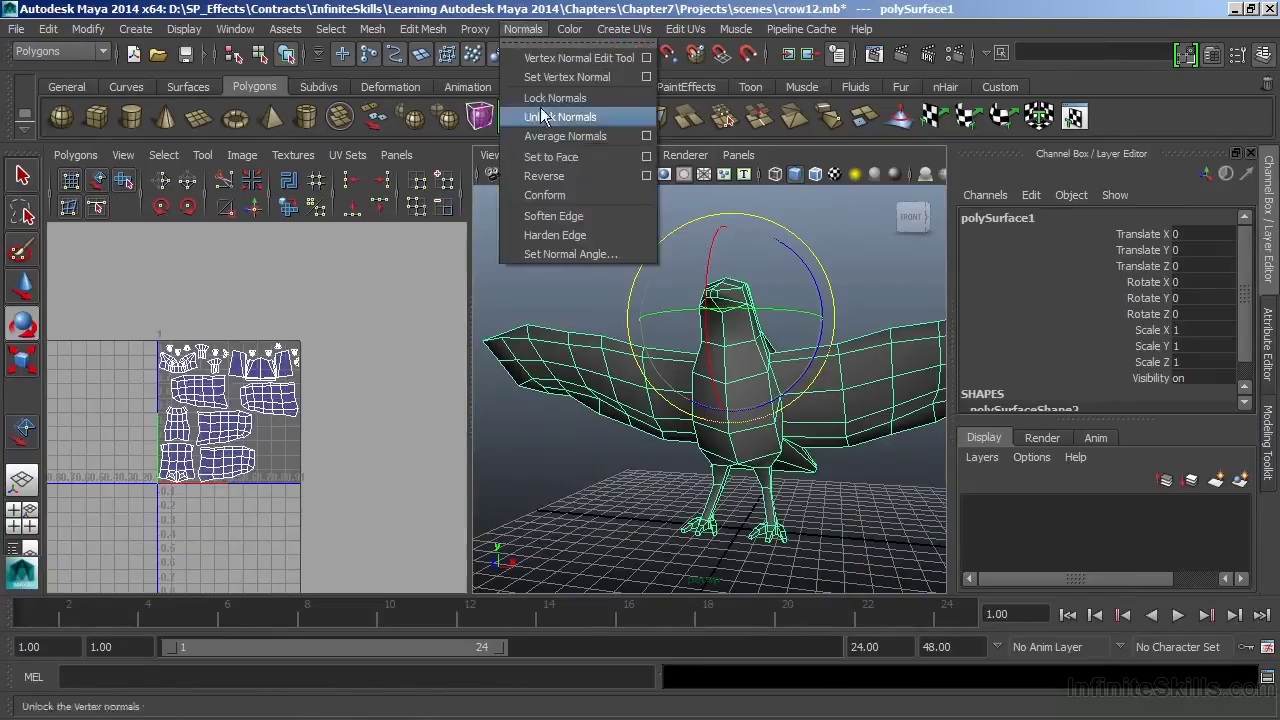
pyautogui.click(538, 218)
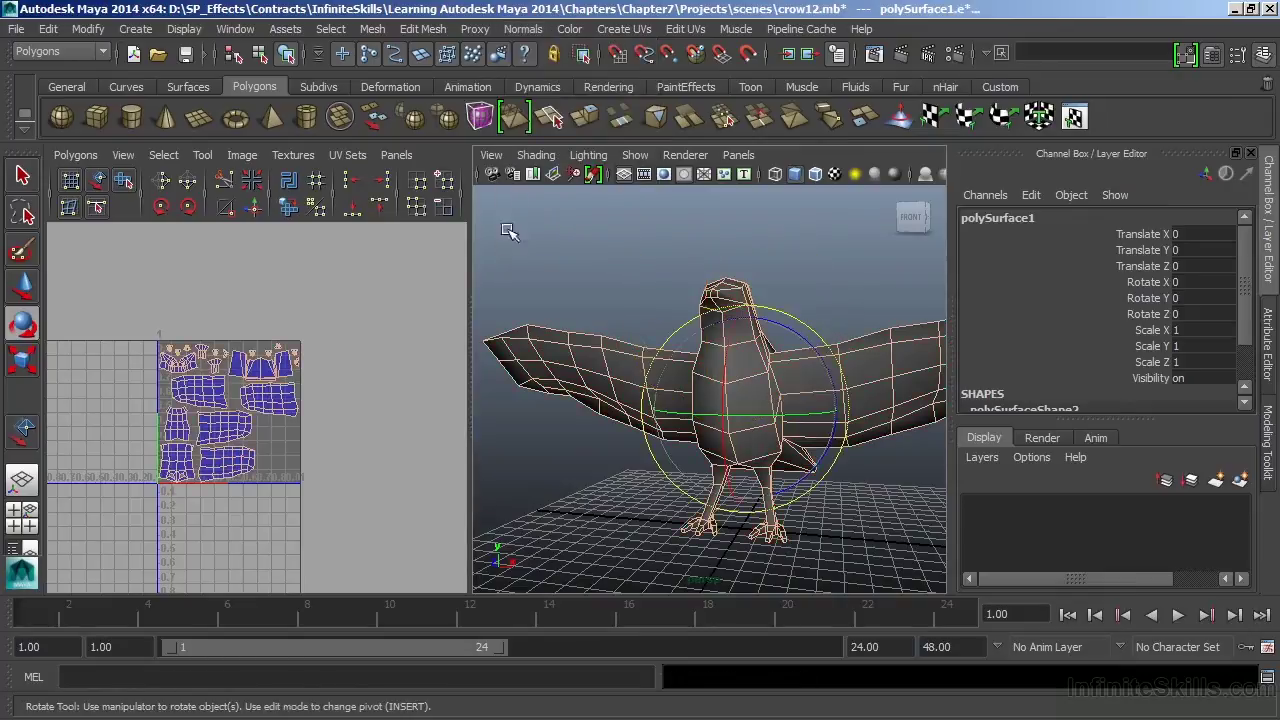
# Step: Reselect the softened crow as an object, clear its history once more and deselect it
pyautogui.click(602, 362)
pyautogui.moveTo(602, 362); pyautogui.dragTo(660, 245, button='right')
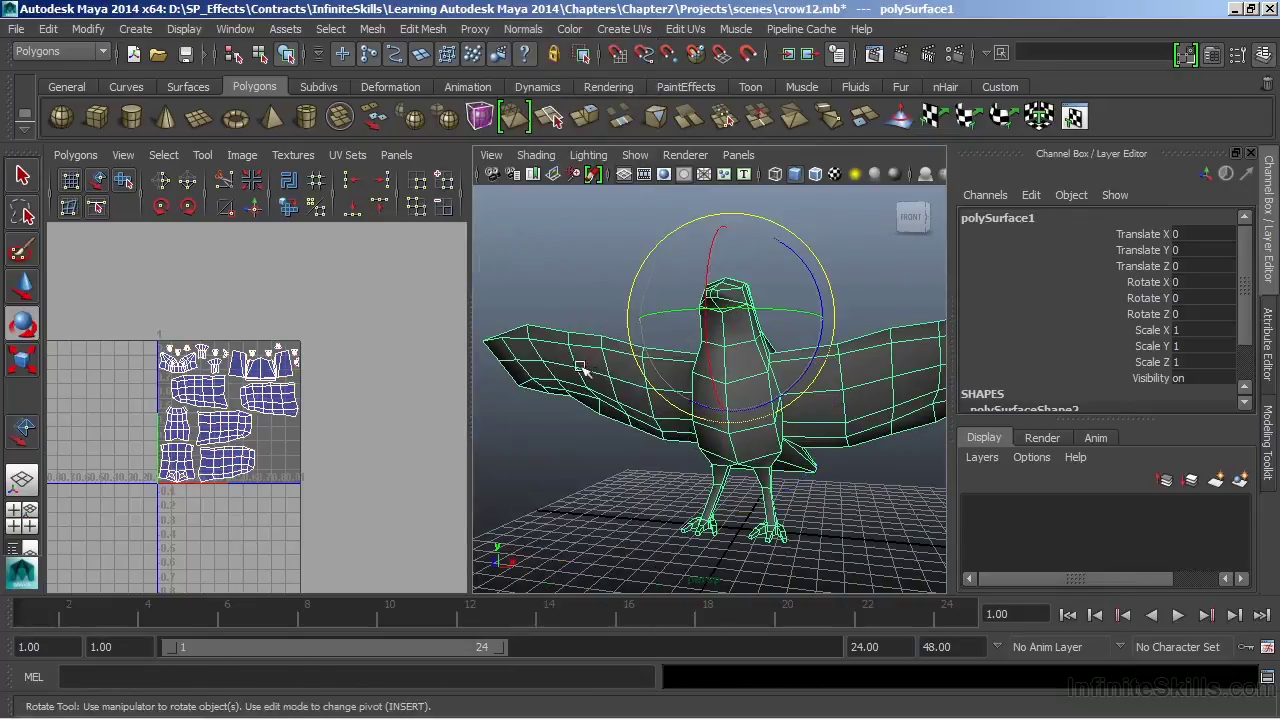
pyautogui.click(48, 29)
pyautogui.moveTo(160, 234)
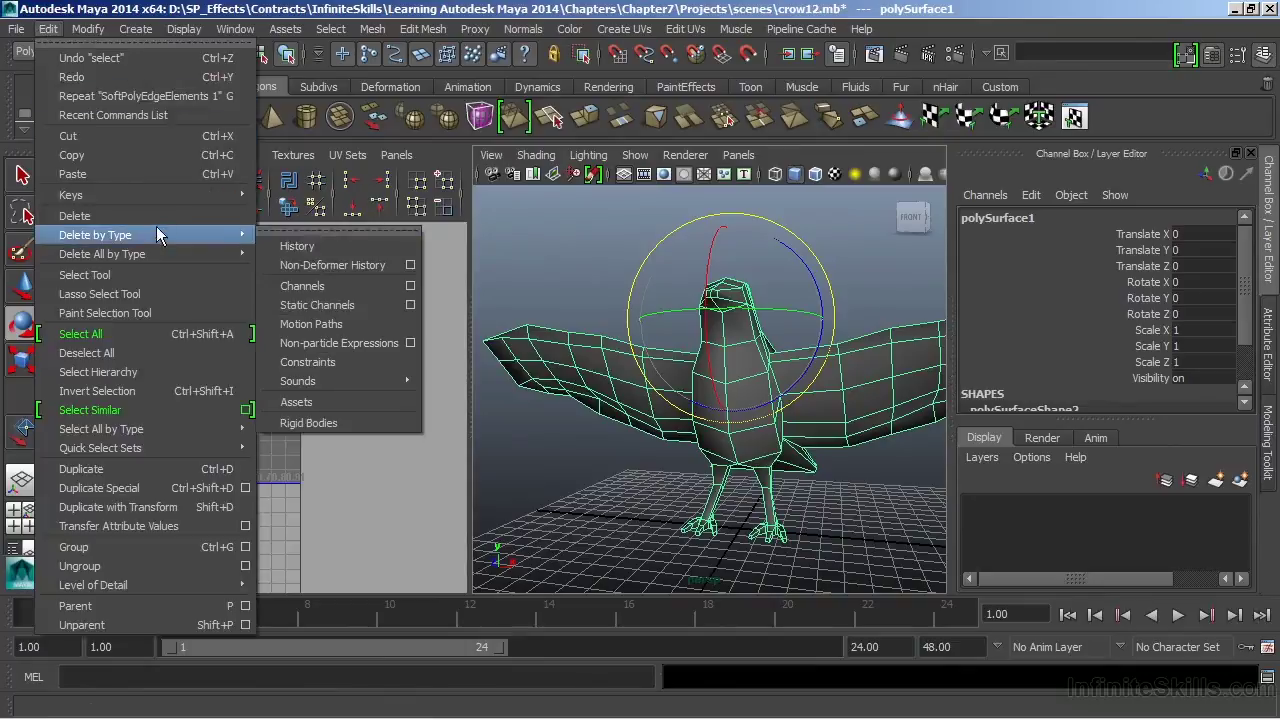
pyautogui.click(280, 245)
pyautogui.click(568, 257)
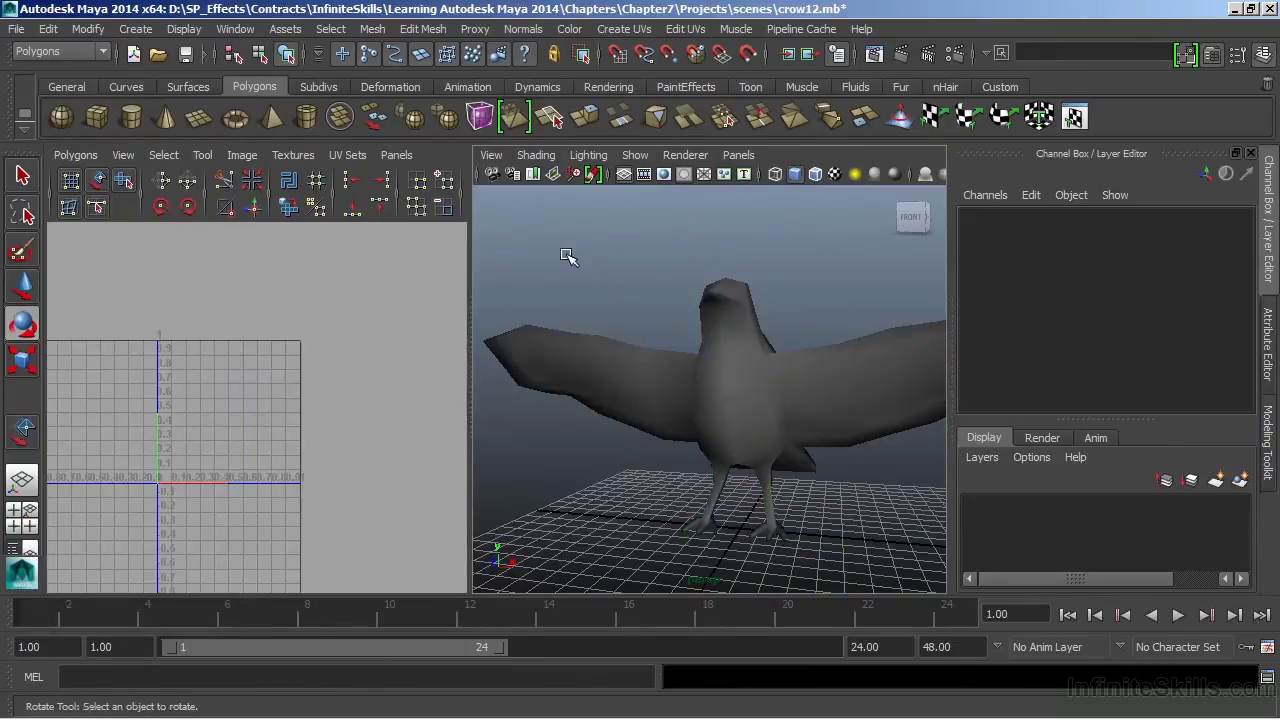